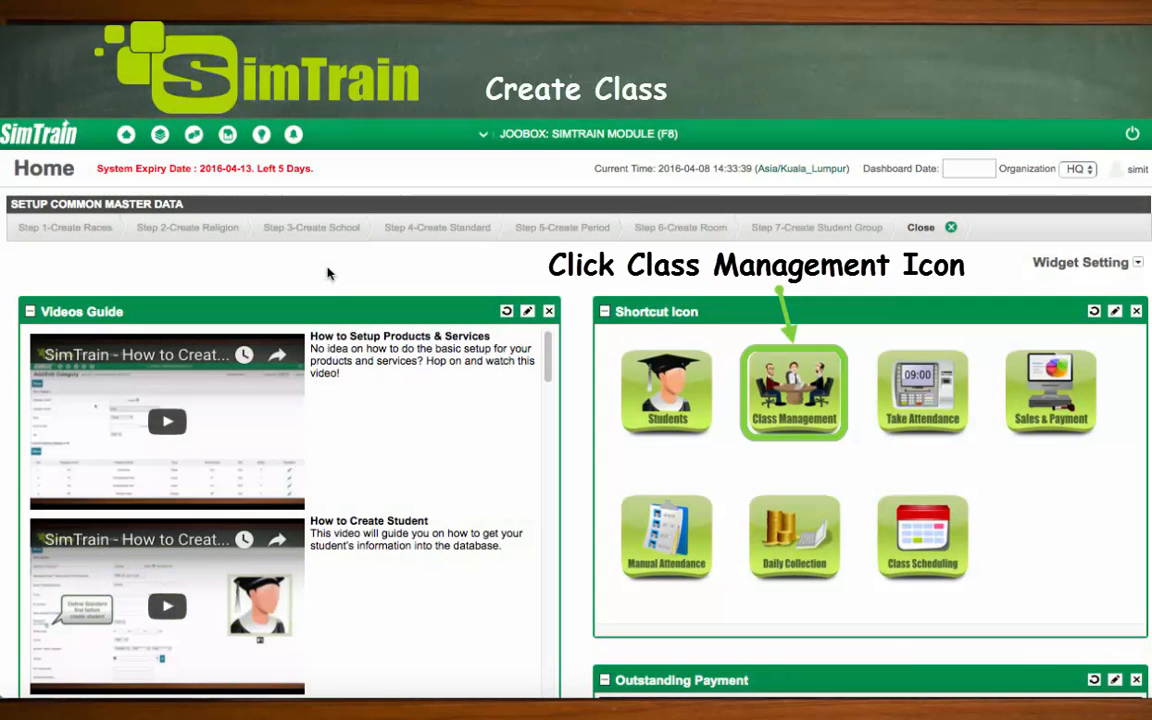
Start a new room from the class management form, naming it lab with a capacity of 10.
left_click(785, 395)
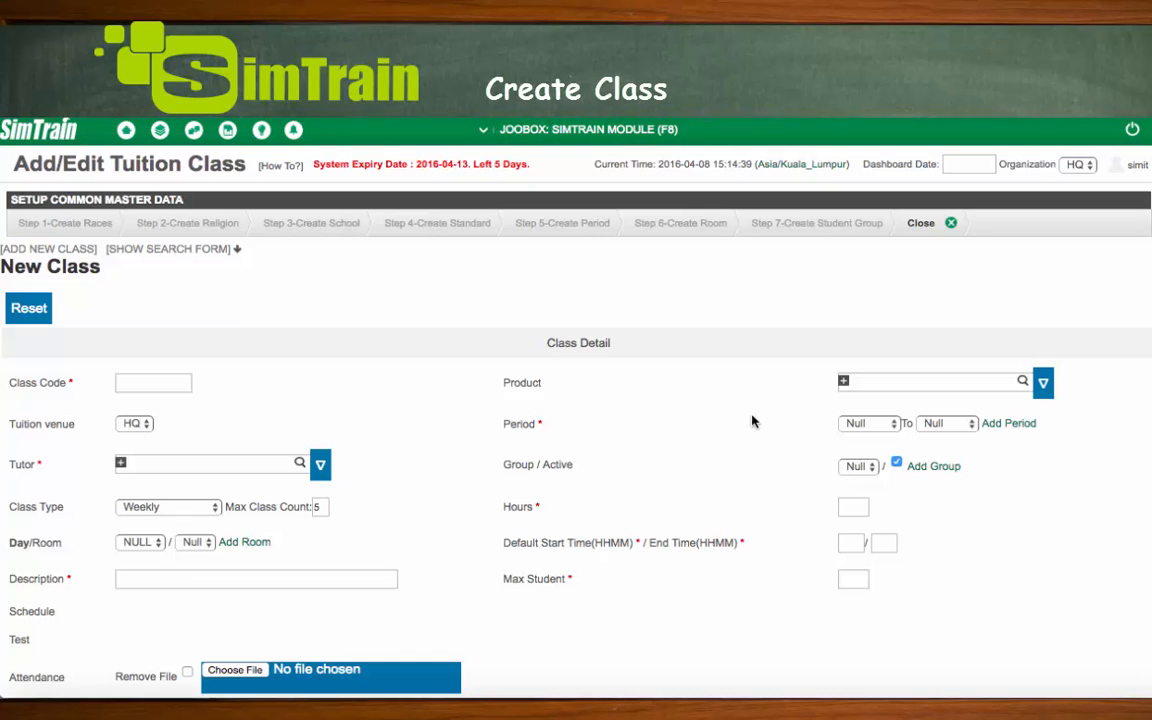
left_click(262, 544)
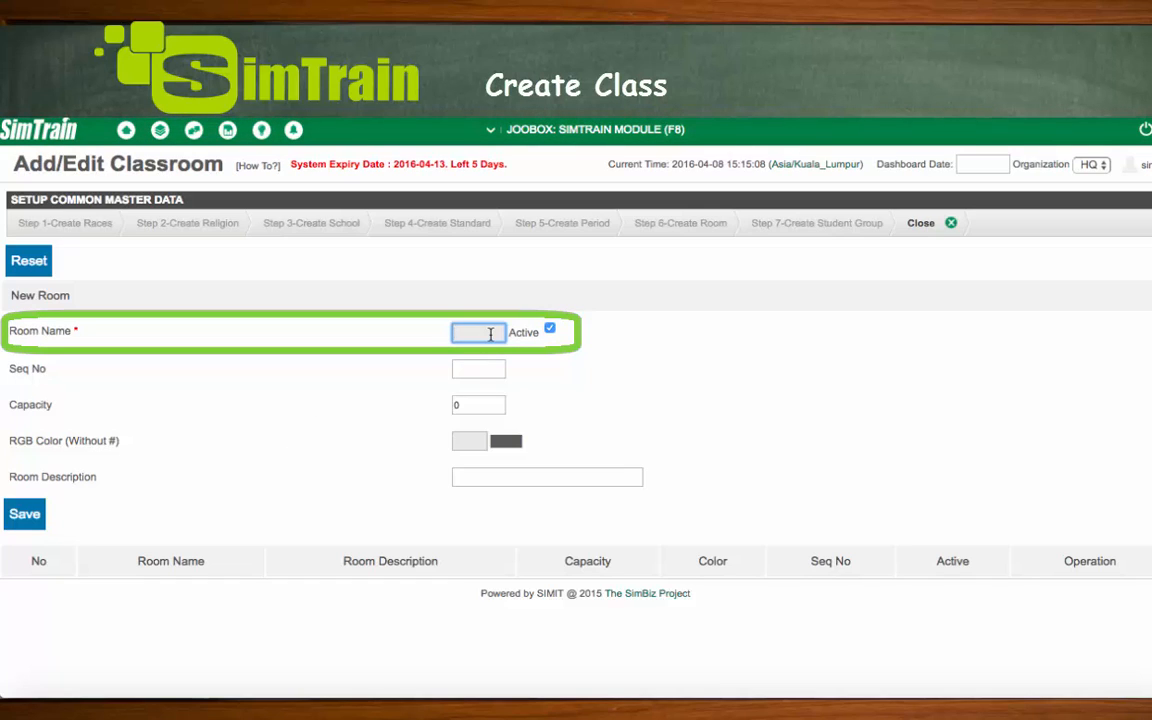
type("lab")
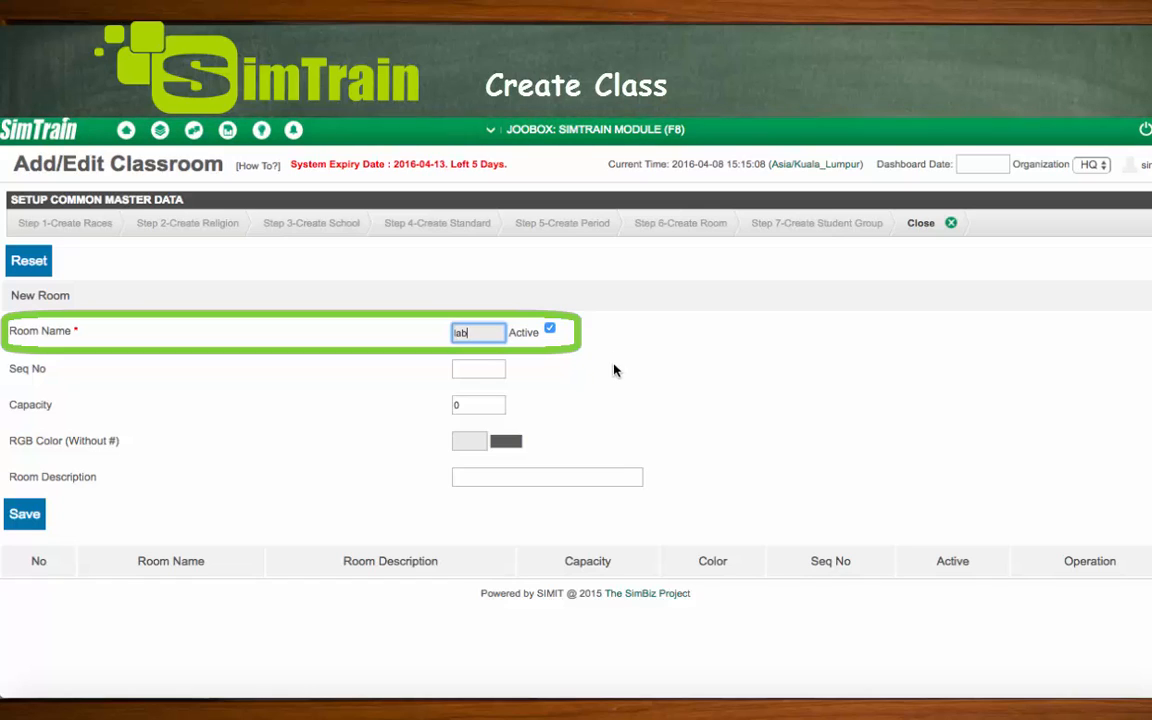
left_click(573, 394)
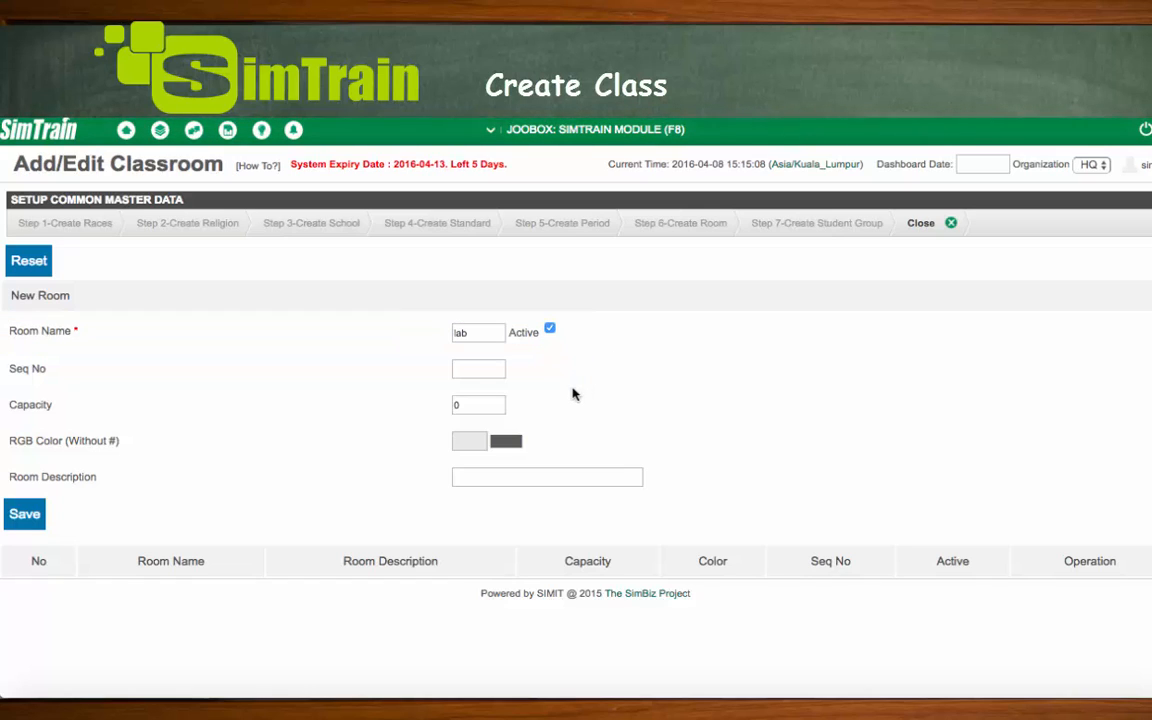
double_click(489, 404)
type("1")
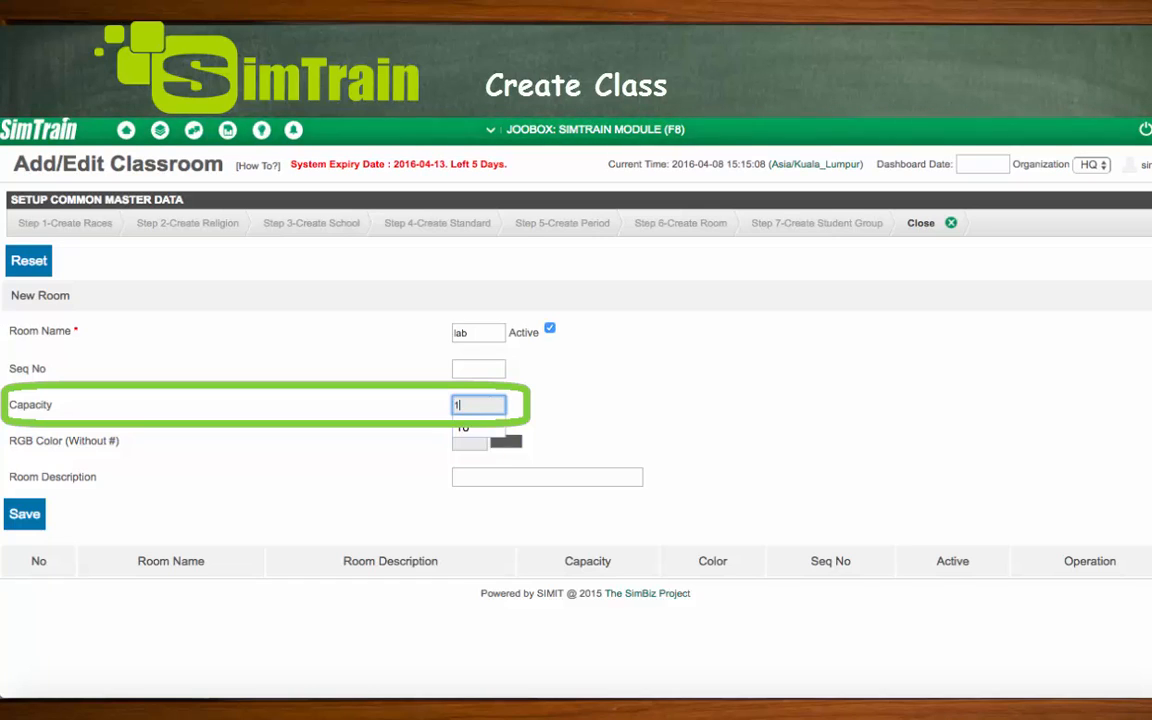
type("0")
left_click(600, 440)
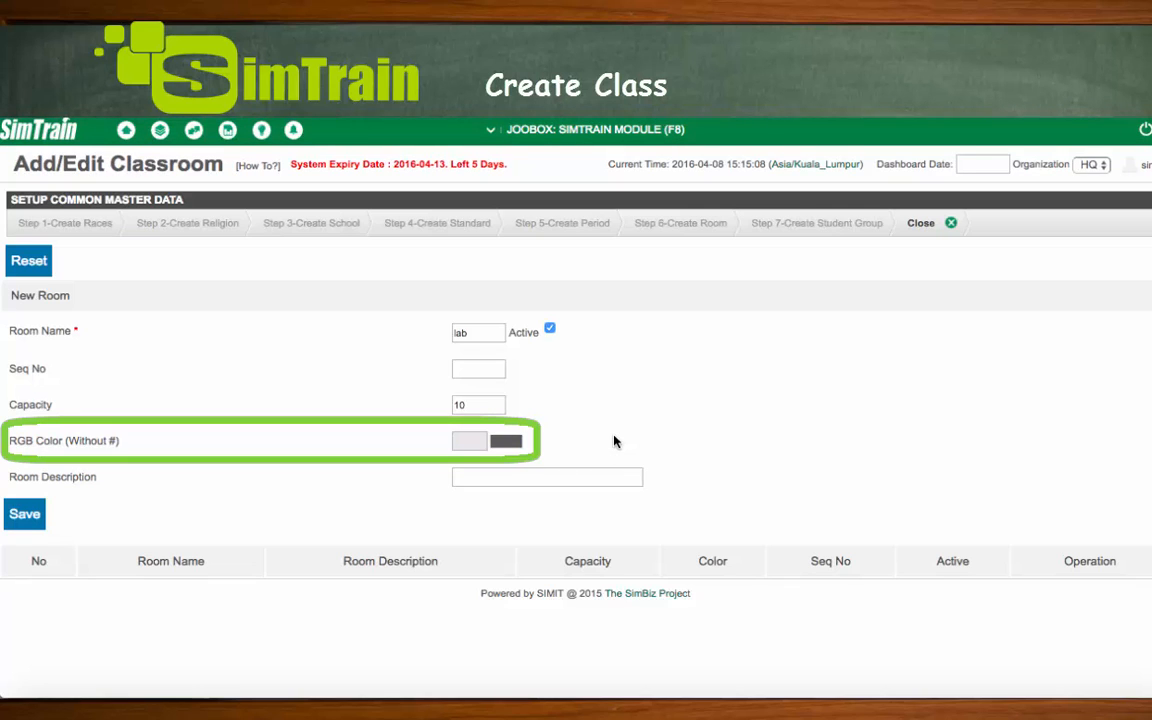
Set the new room's RGB color to the pinkish red ff005e.
left_click(476, 443)
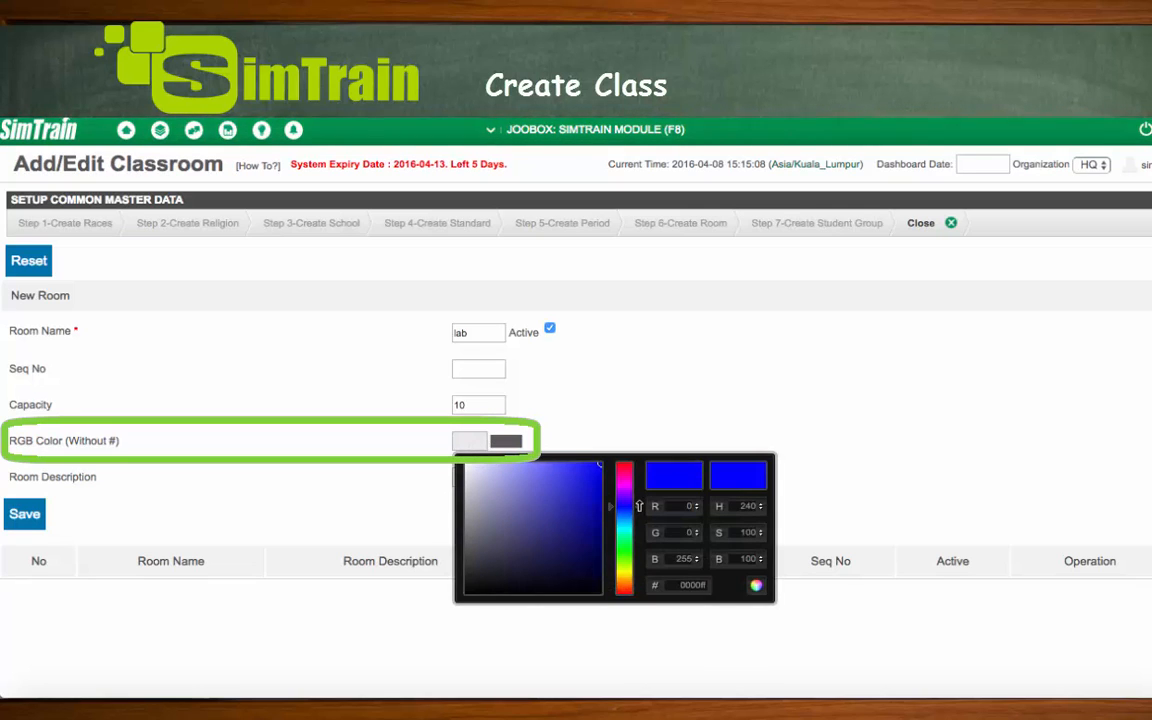
left_click_drag(639, 506, 639, 470)
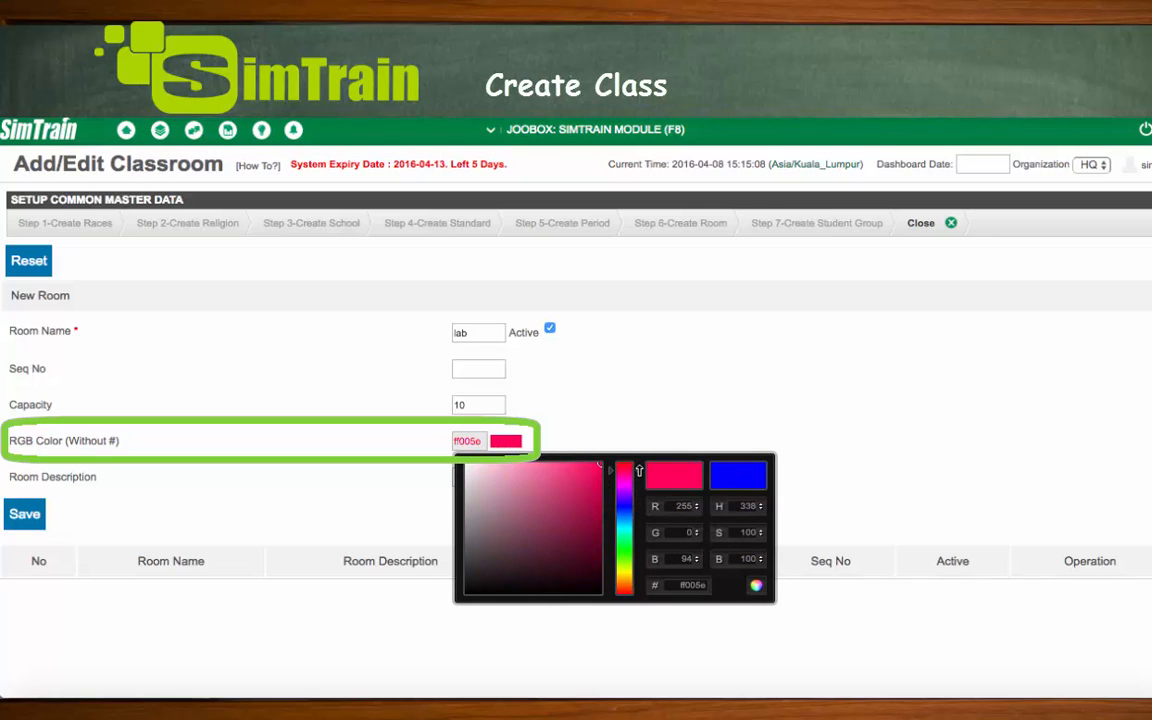
left_click(640, 406)
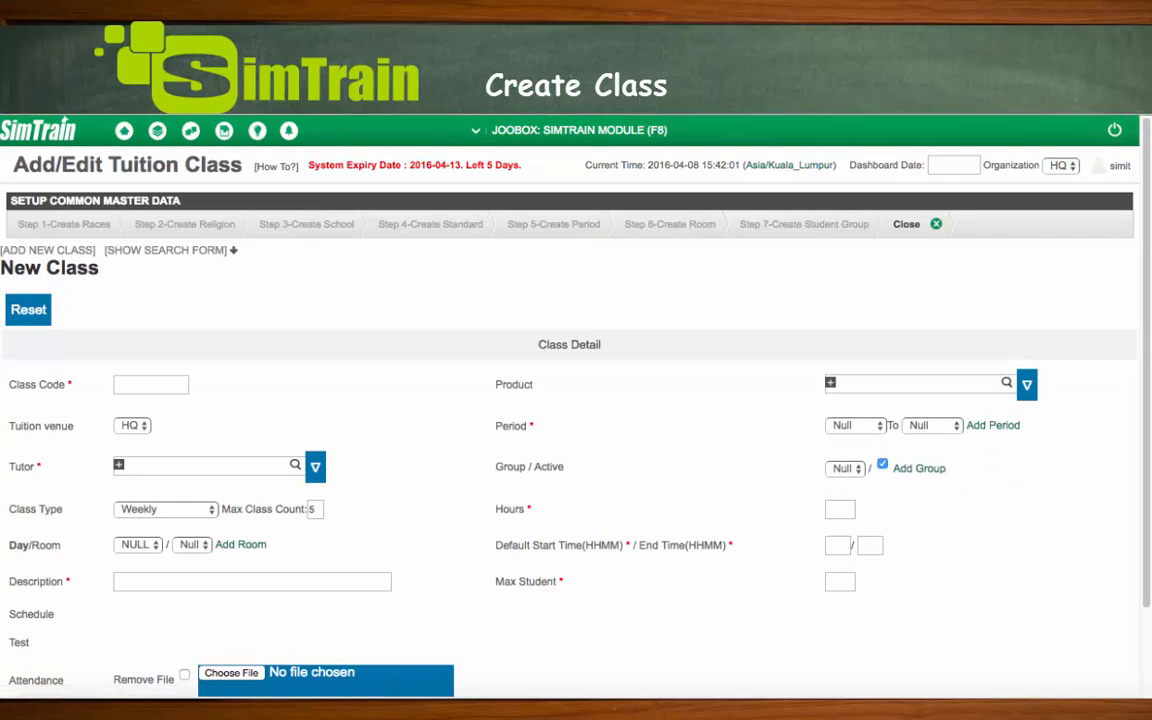
Enter ENG-P2 as the class code of the new class.
left_click(159, 387)
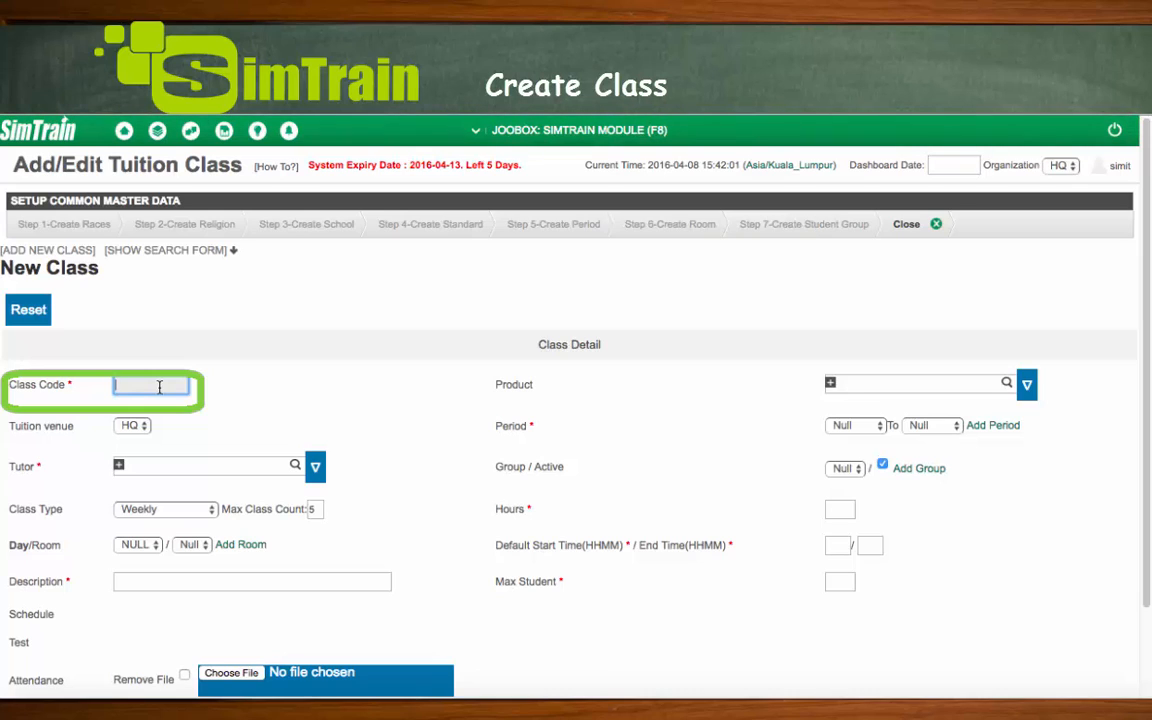
type("NE")
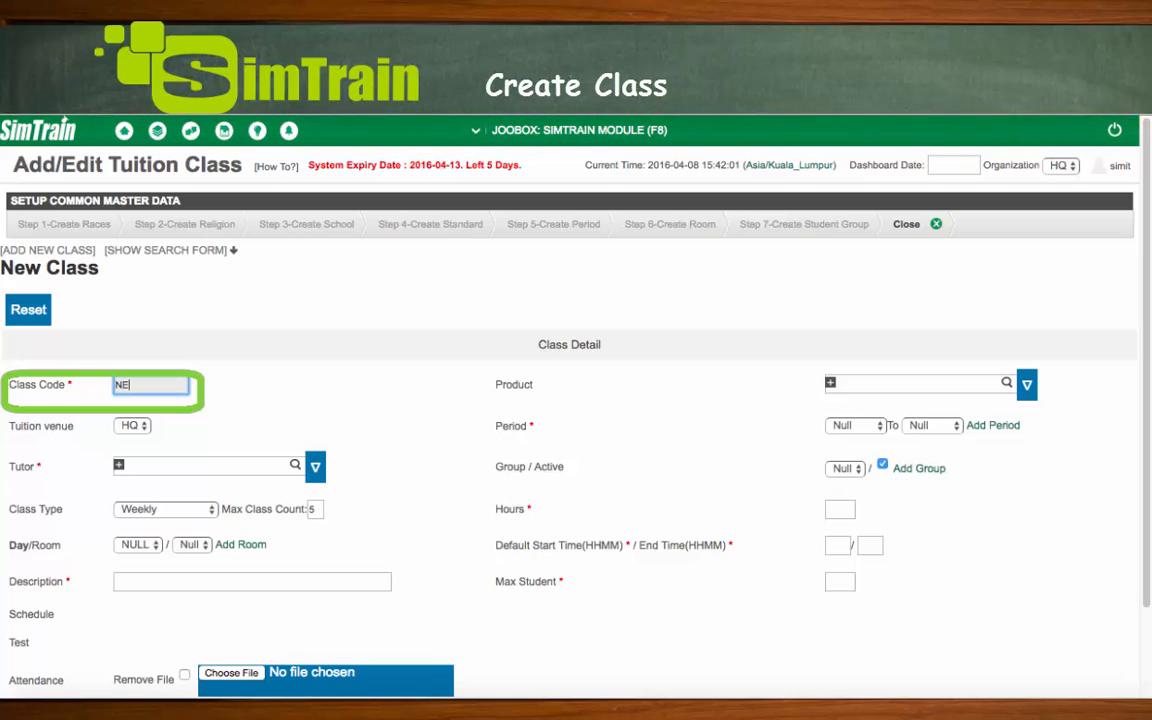
type("Q")
key("BackSpace")
key("BackSpace")
key("BackSpace")
type("ENG-P2")
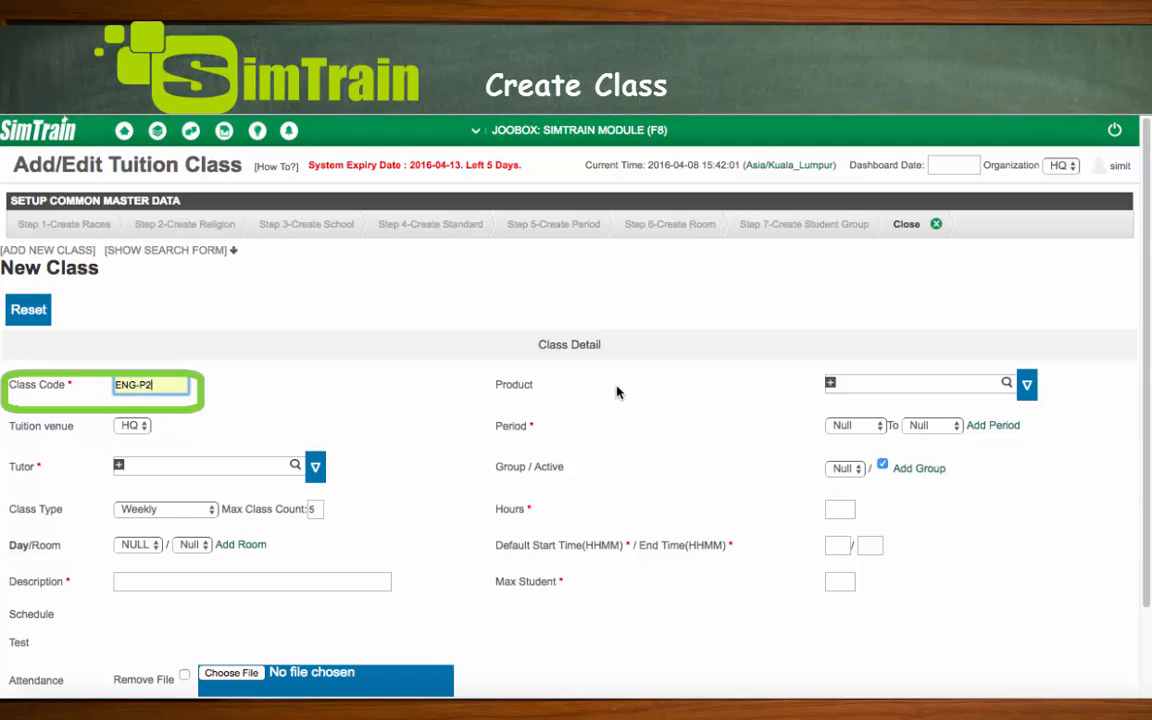
Assign the product ENG-P2 - English for Primary 2 to the class and set its period to 2016-04.
left_click(902, 383)
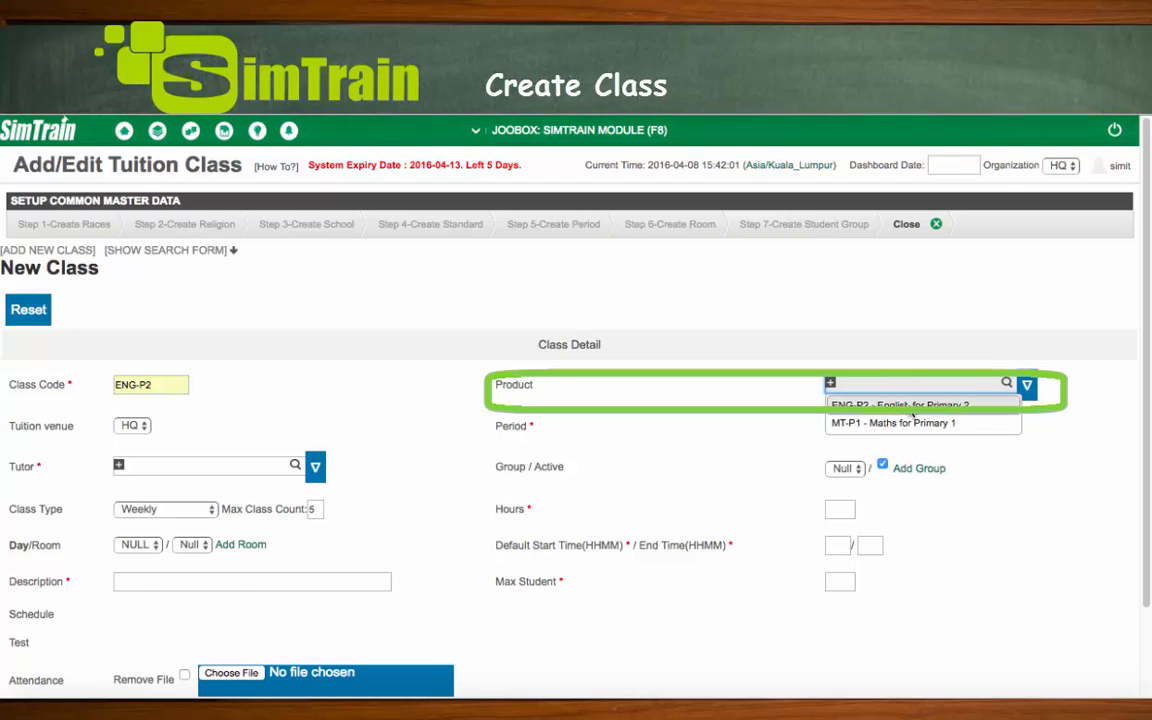
left_click(912, 408)
left_click(878, 427)
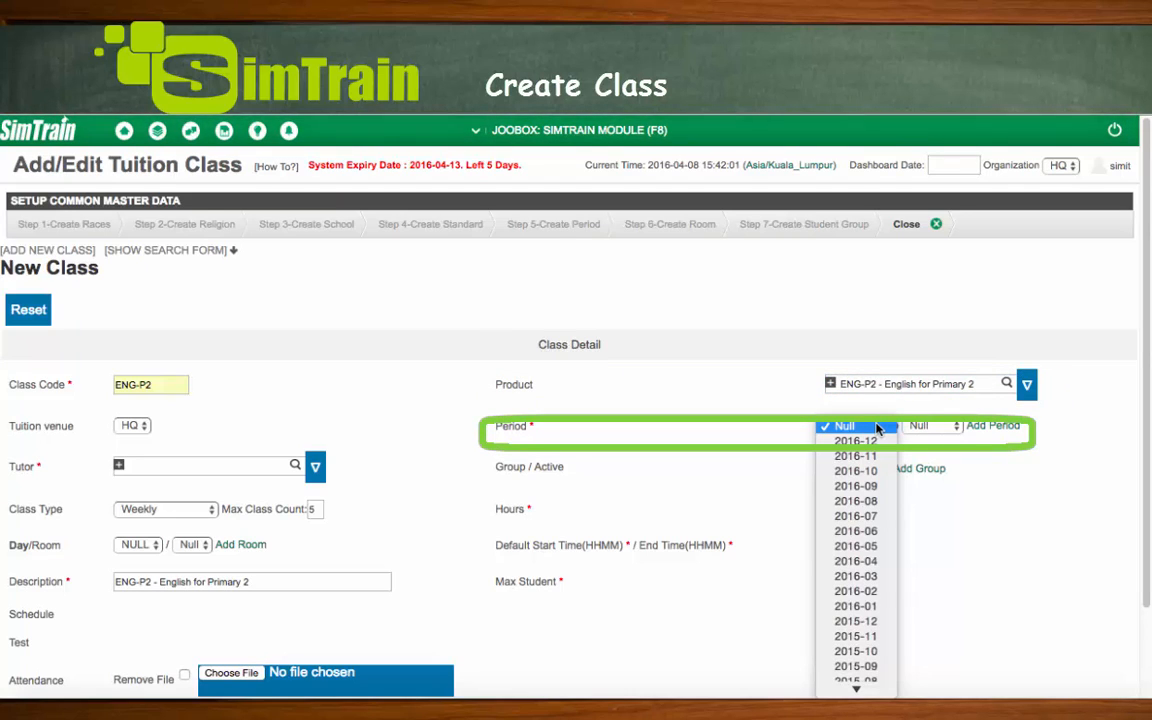
left_click(890, 569)
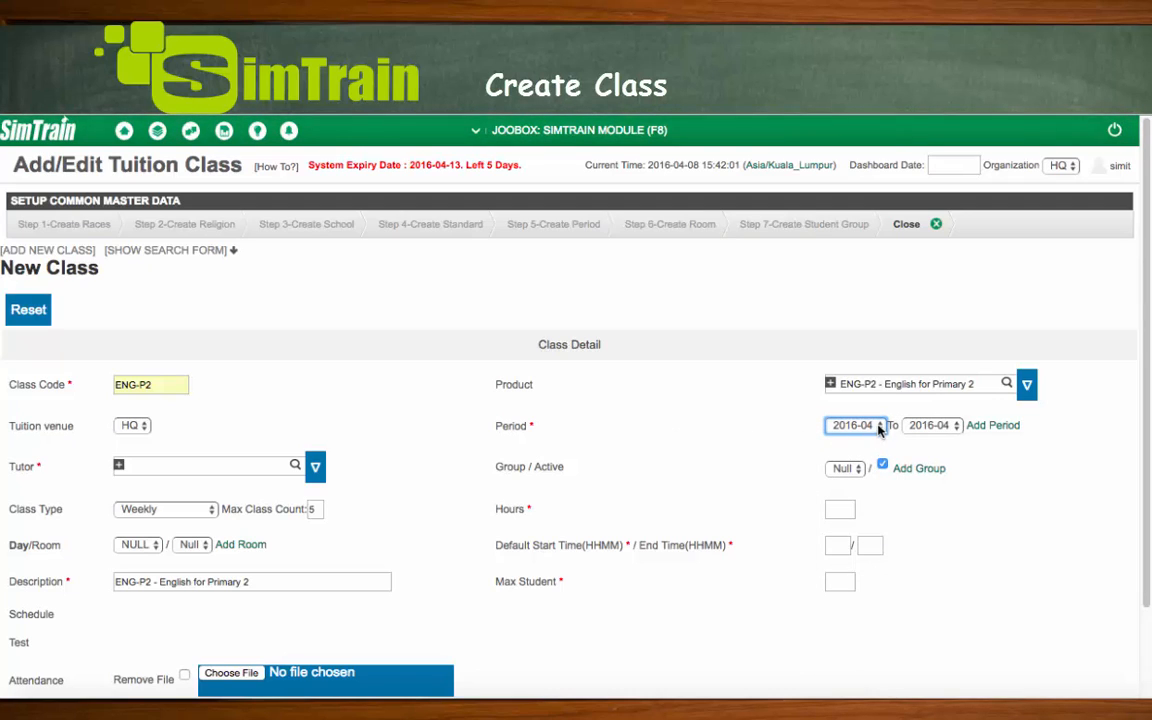
Assign the listed tutor to the class and schedule it as a Weekly class on WED.
left_click(160, 465)
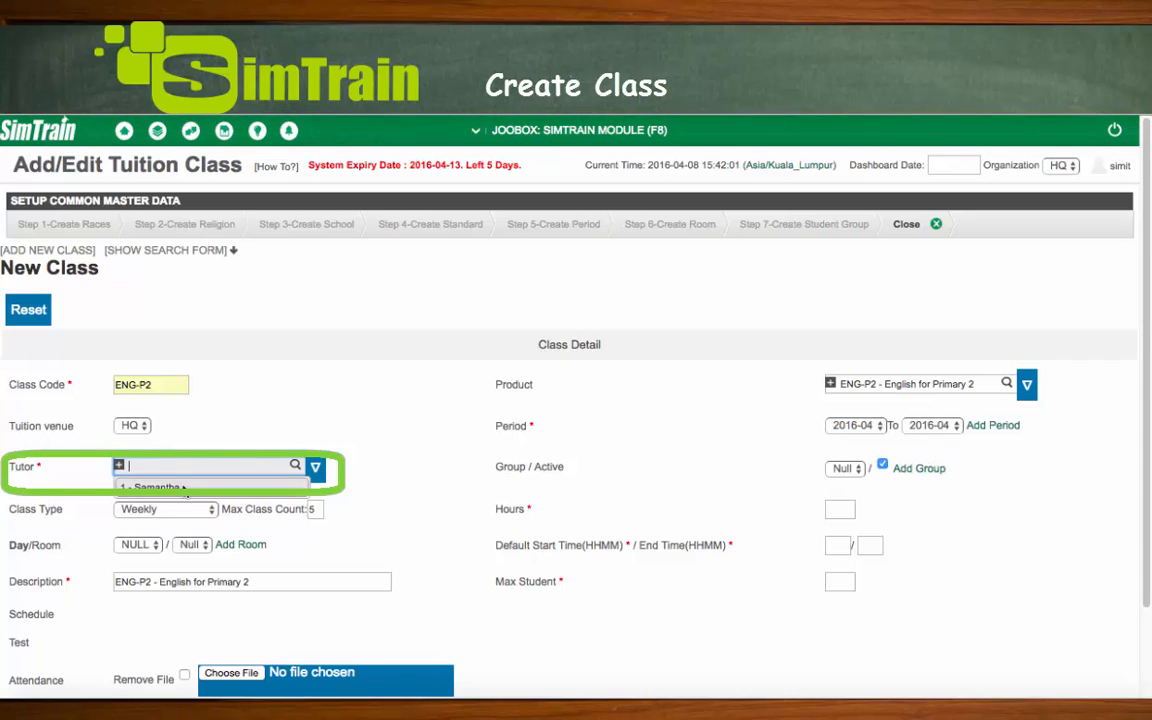
left_click(185, 488)
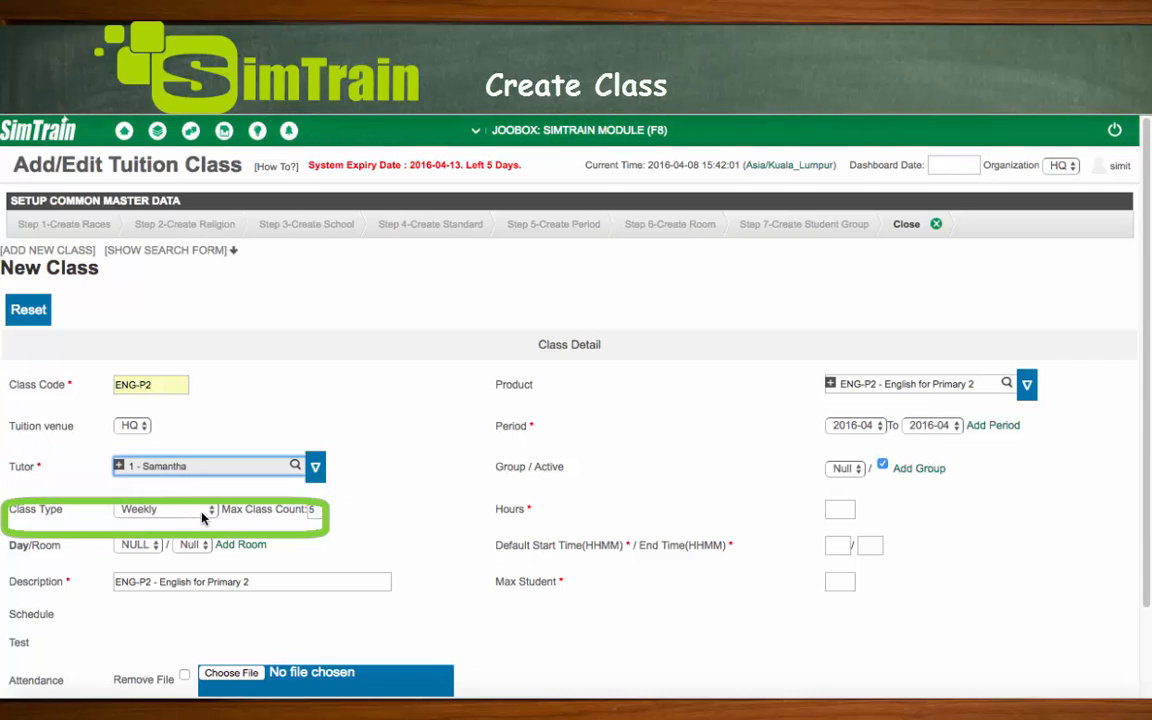
left_click(201, 512)
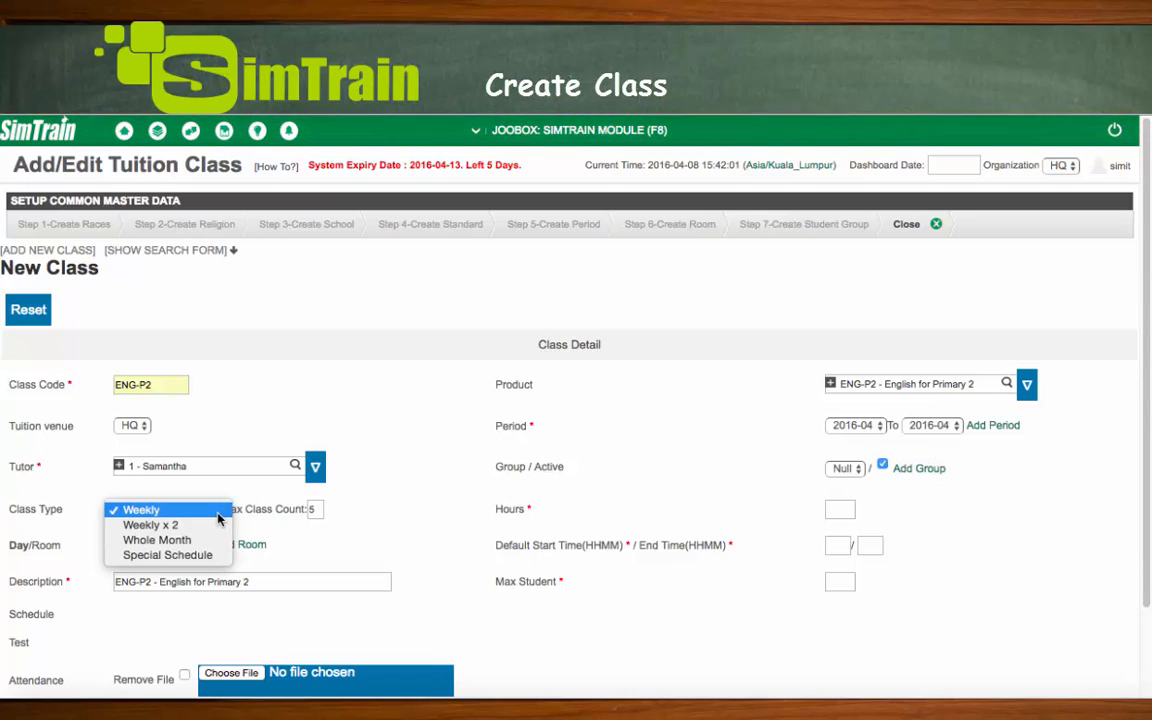
left_click(219, 517)
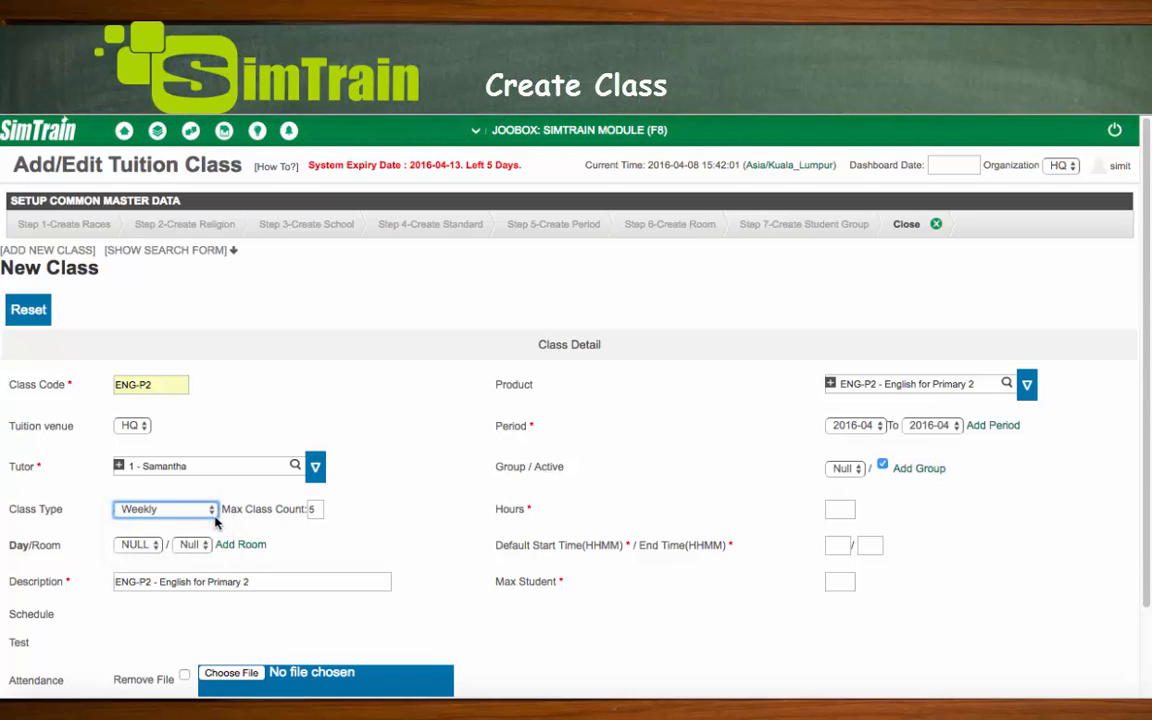
left_click(145, 547)
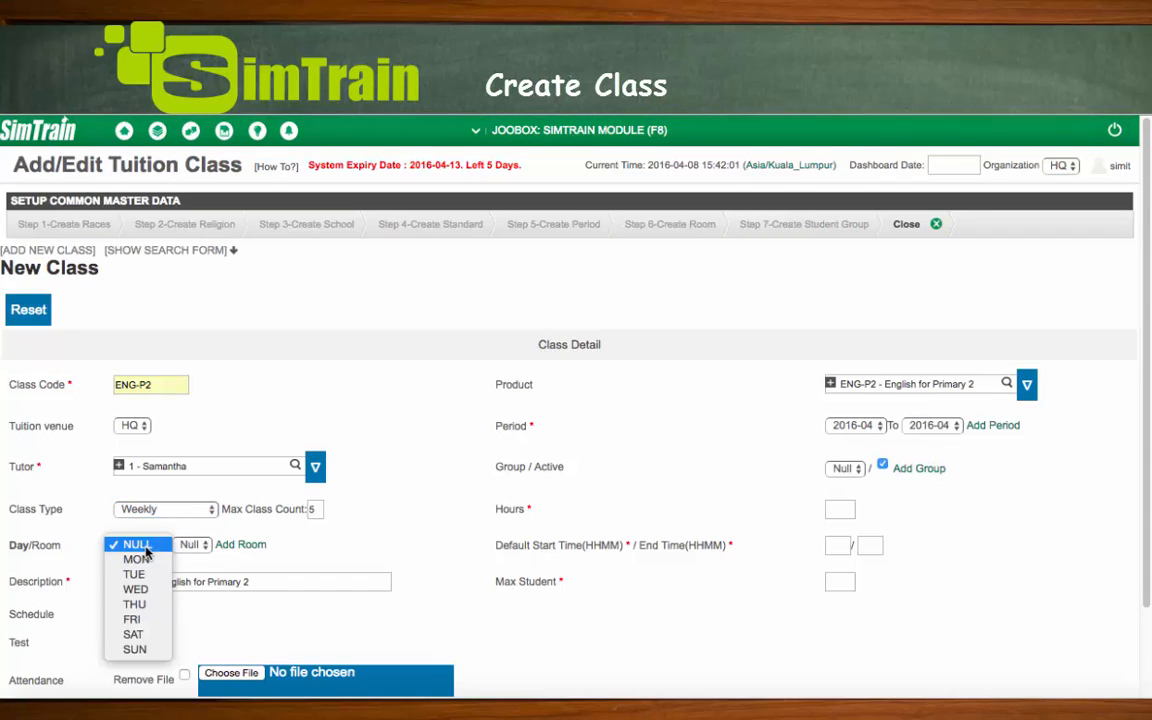
left_click(140, 589)
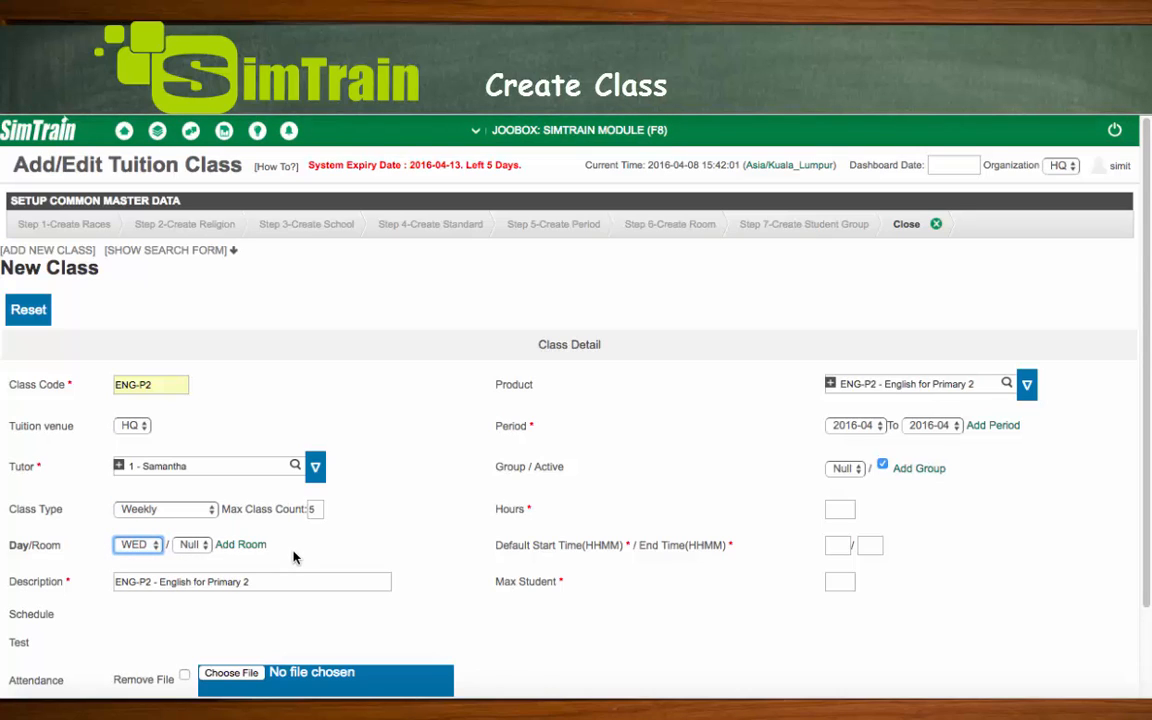
Try the Weekly x 2 and Whole Month class types, checking the day ranges offered for a monthly class.
left_click(160, 509)
left_click(196, 527)
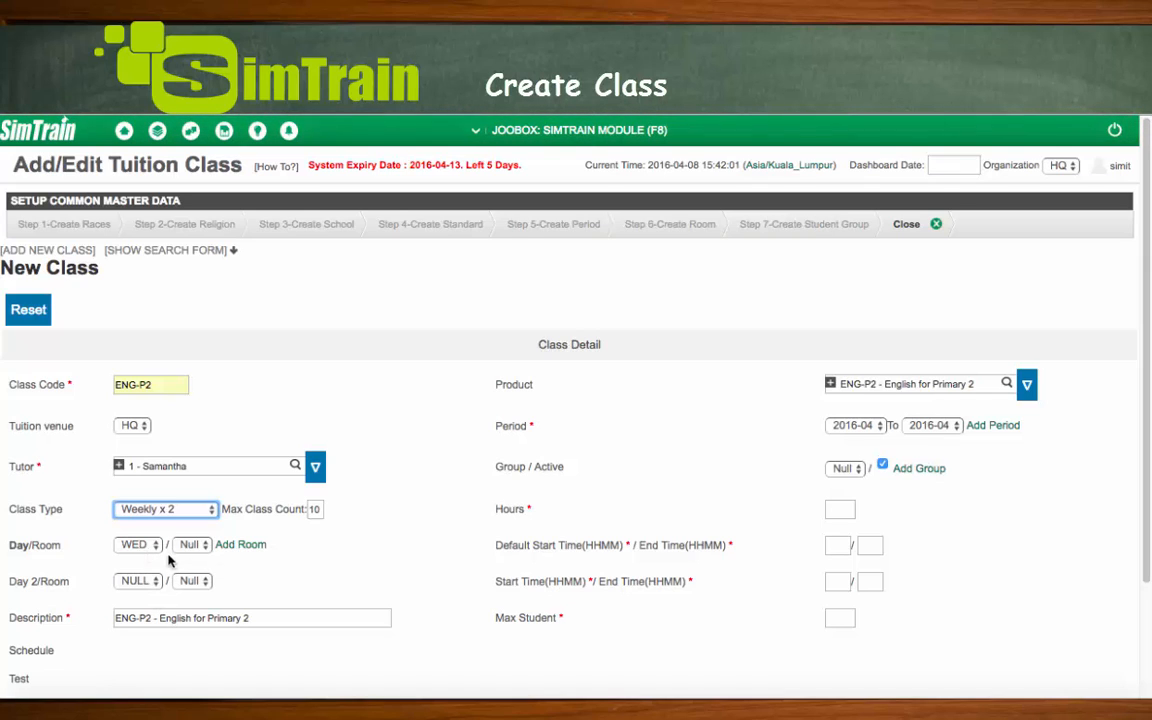
left_click(204, 512)
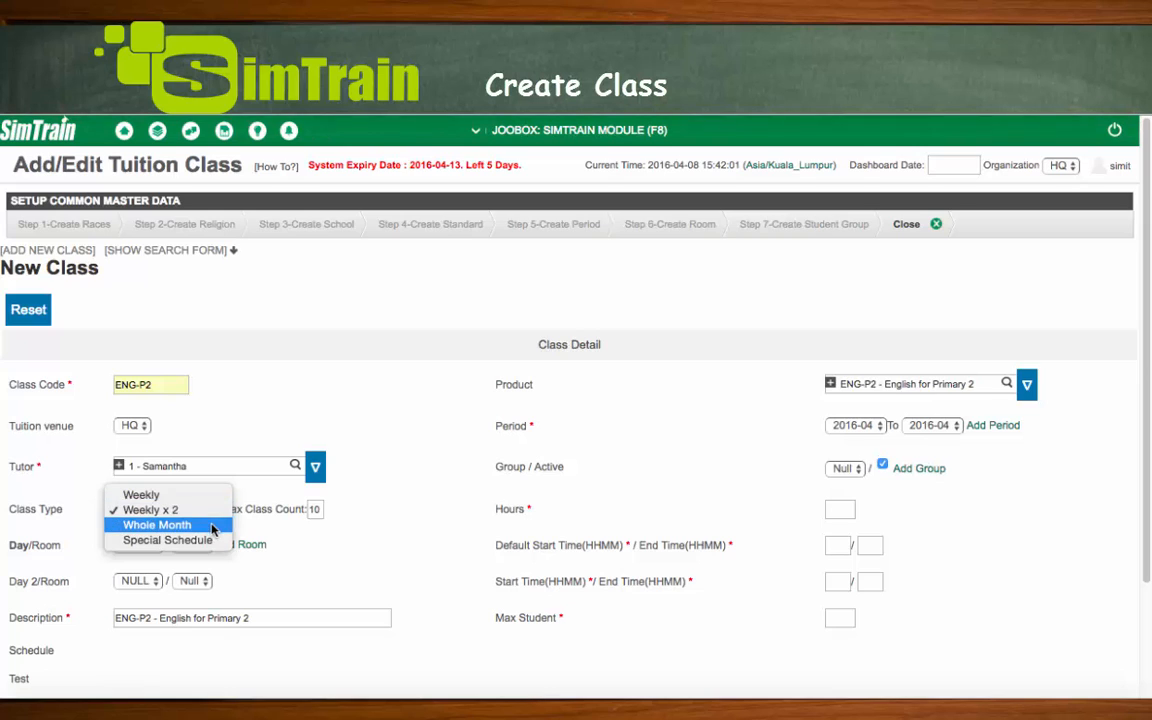
left_click(212, 526)
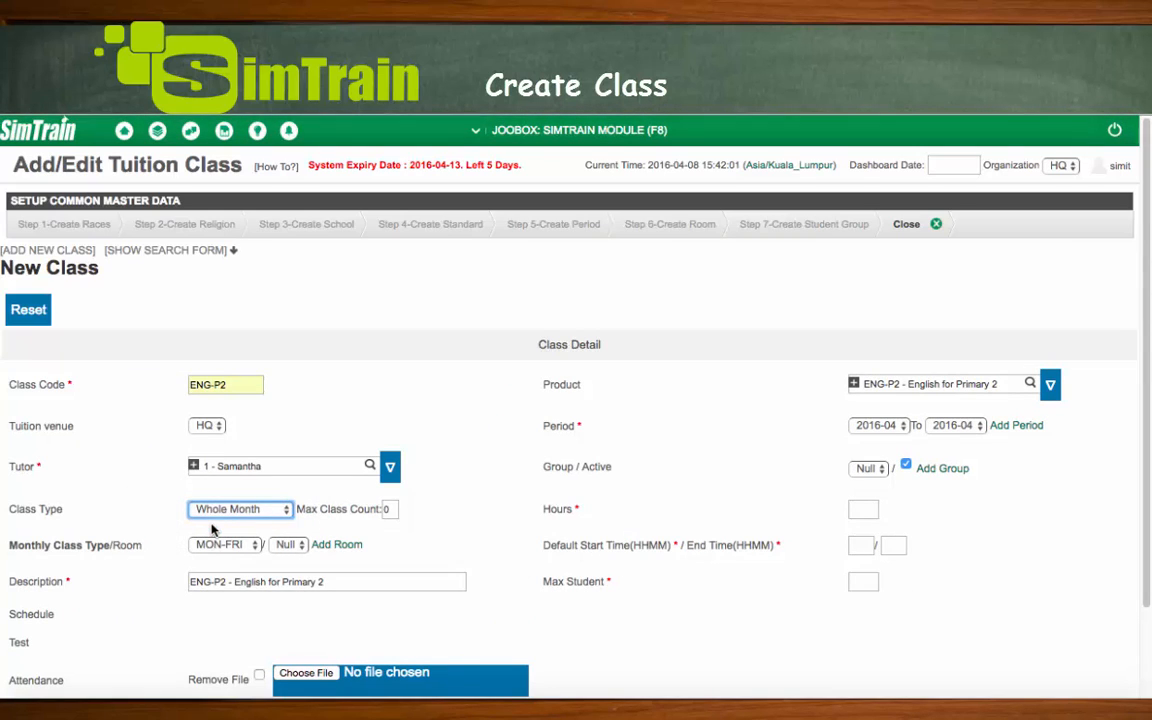
left_click(240, 545)
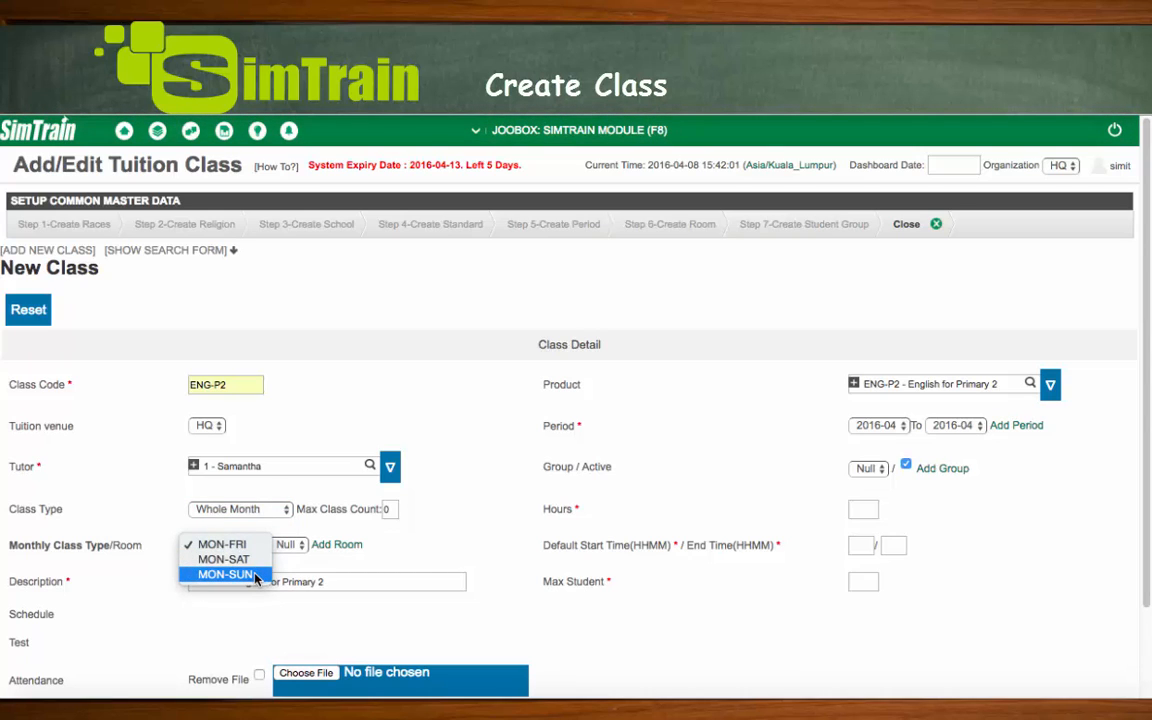
left_click(282, 512)
Try the Special Schedule class type with Monday at 0900 and Thursday at 1100.
left_click(282, 512)
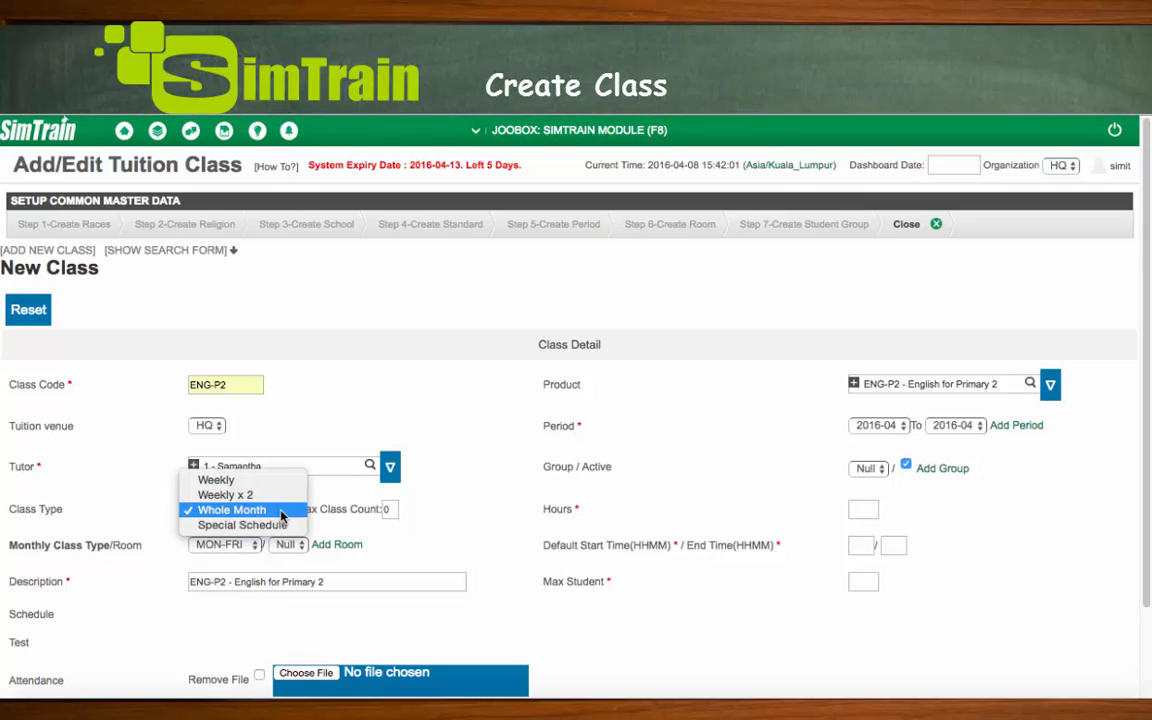
left_click(283, 525)
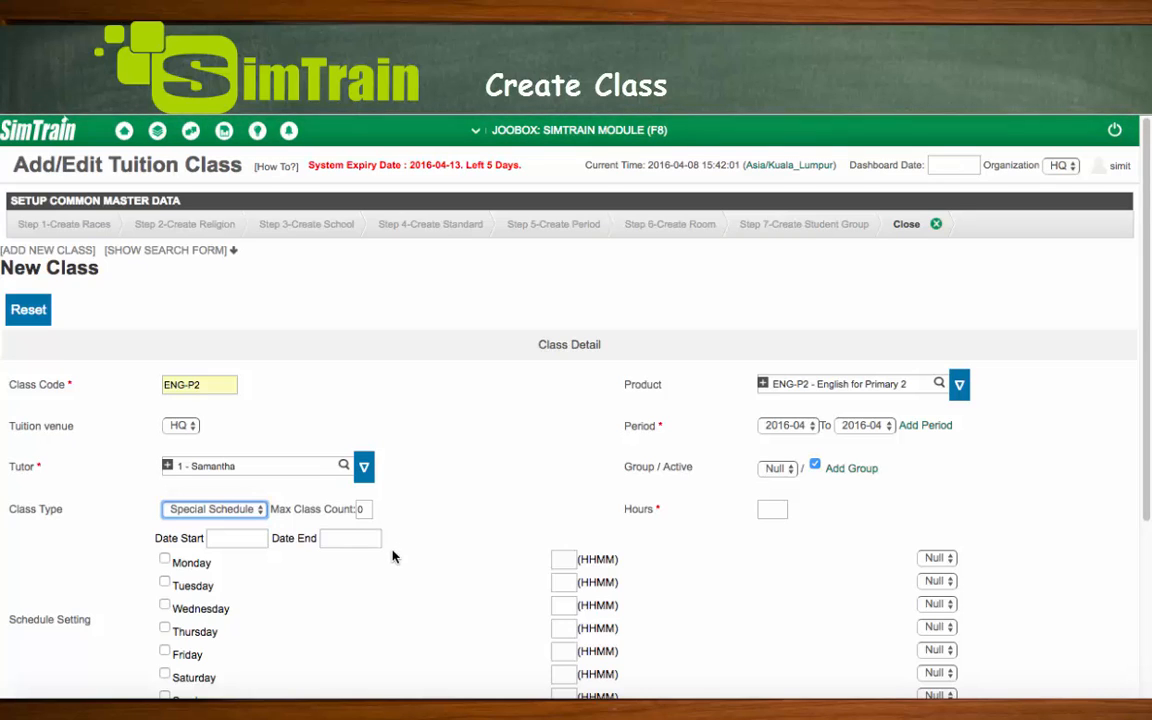
scroll(394, 554, "down", 1)
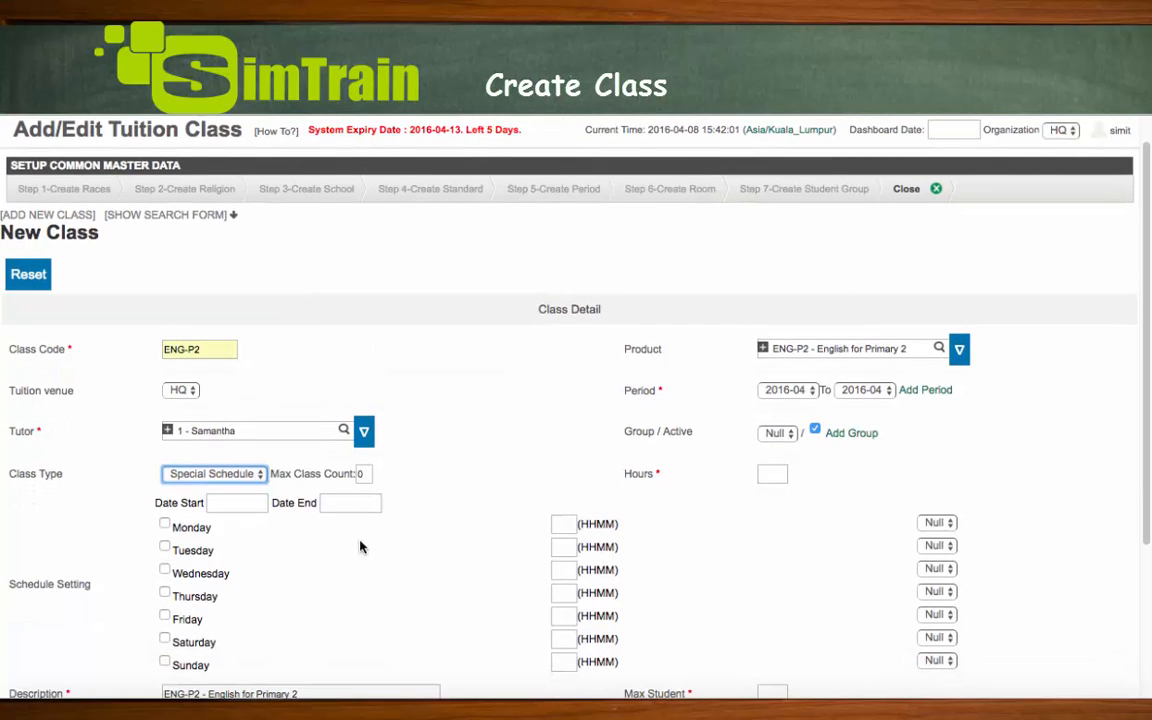
left_click(563, 523)
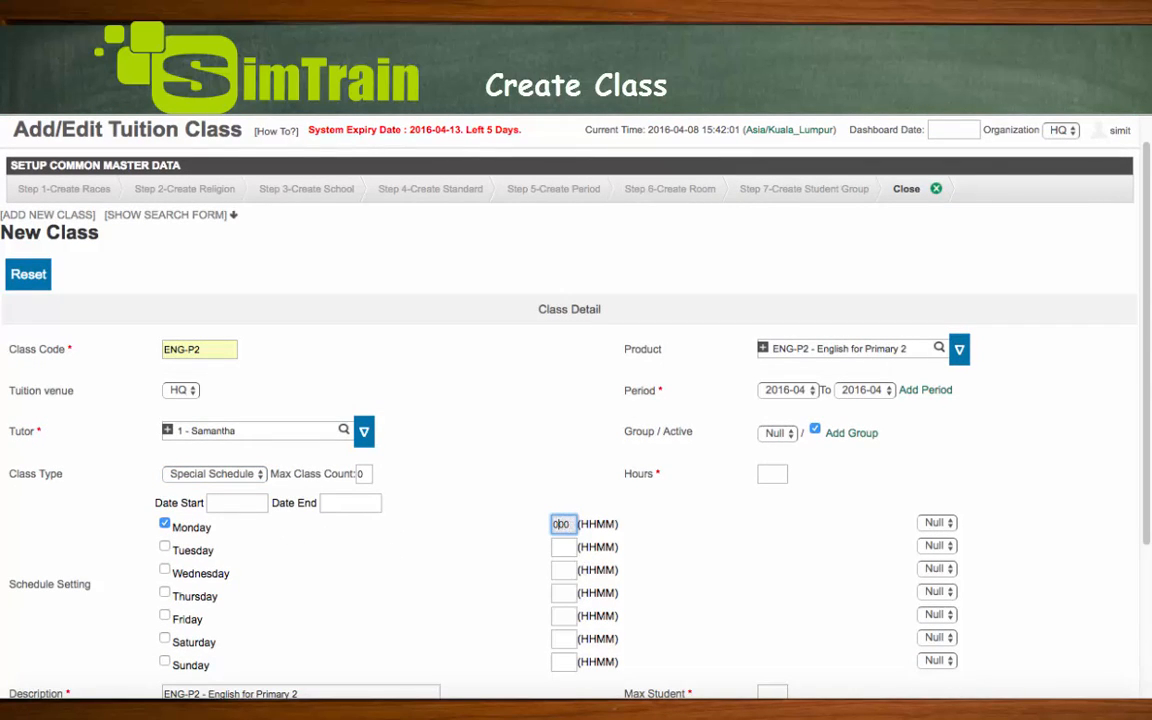
left_click(165, 596)
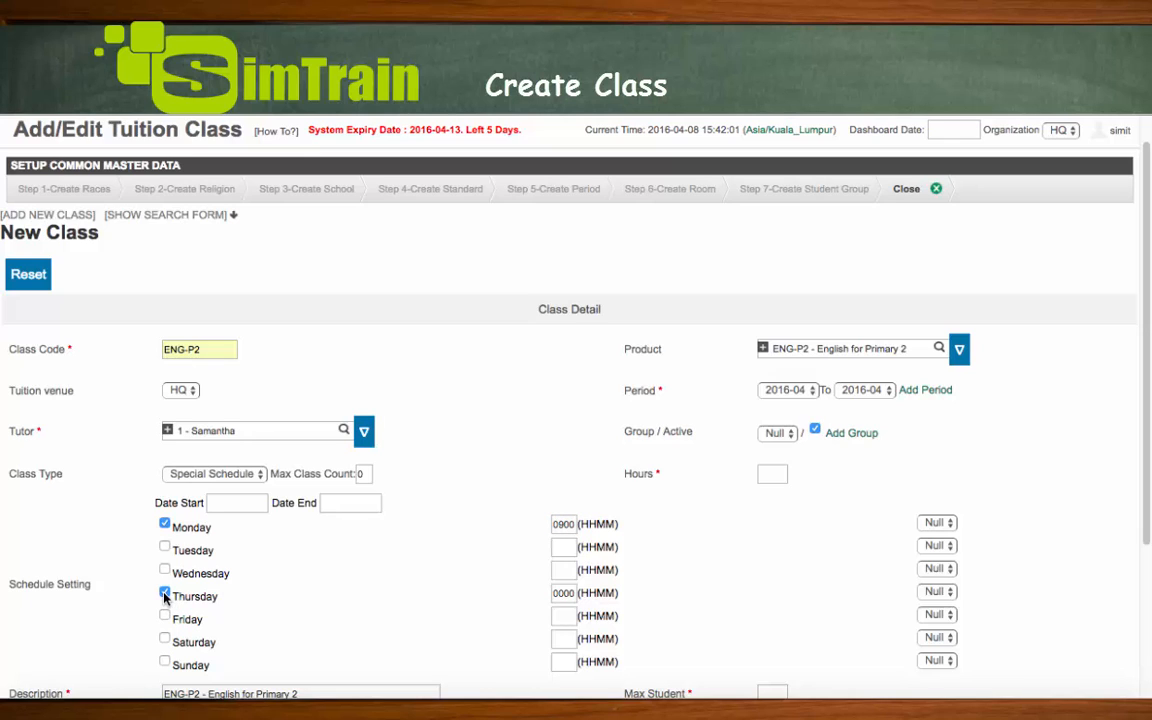
left_click(562, 593)
key("BackSpace")
key("BackSpace")
type("1100")
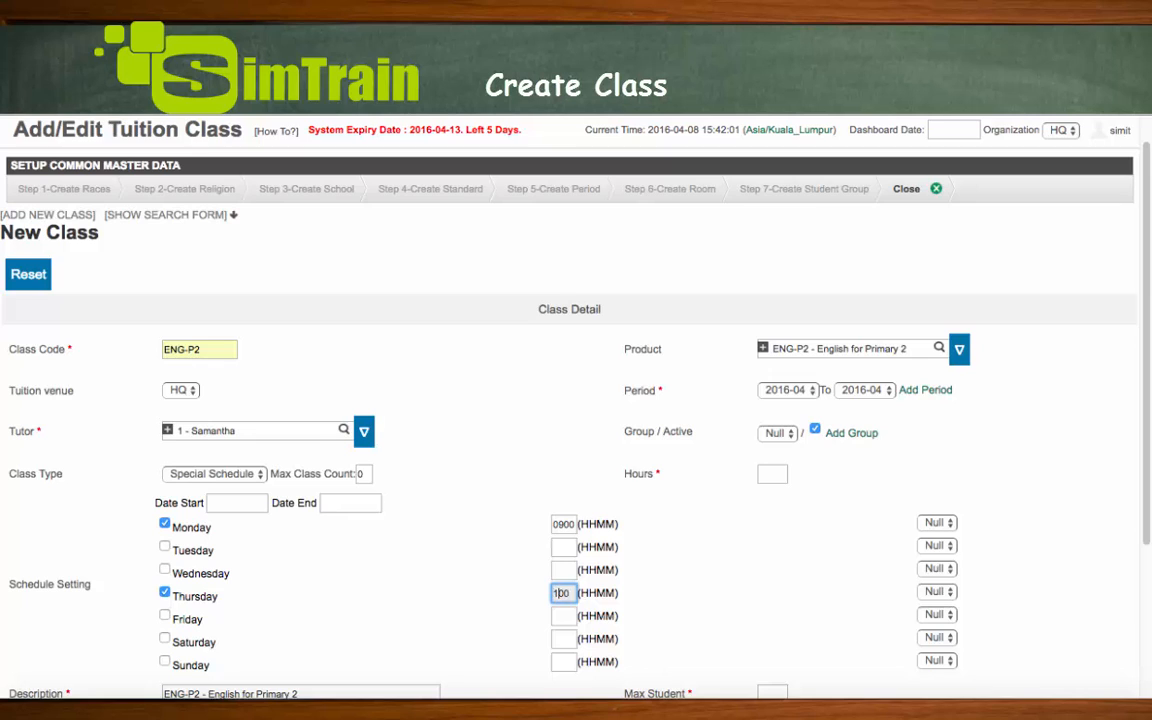
left_click(348, 530)
scroll(348, 530, "down", 1)
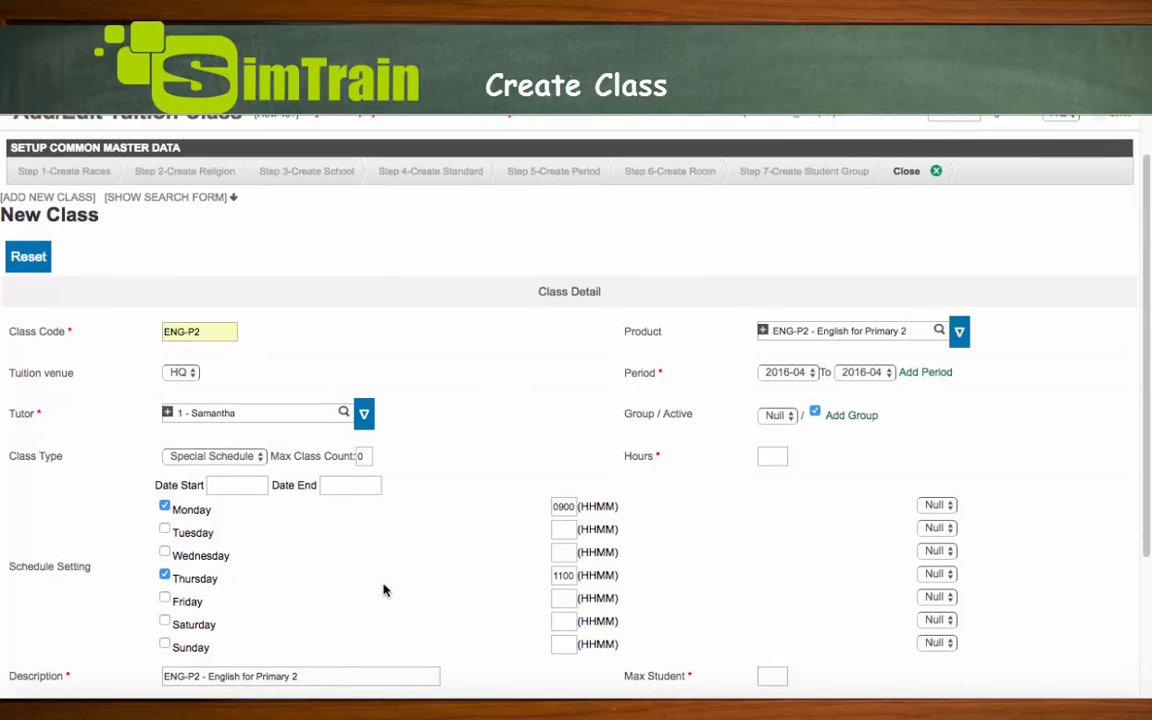
Set the class type back to Weekly and assign the lab room to the class.
left_click(245, 456)
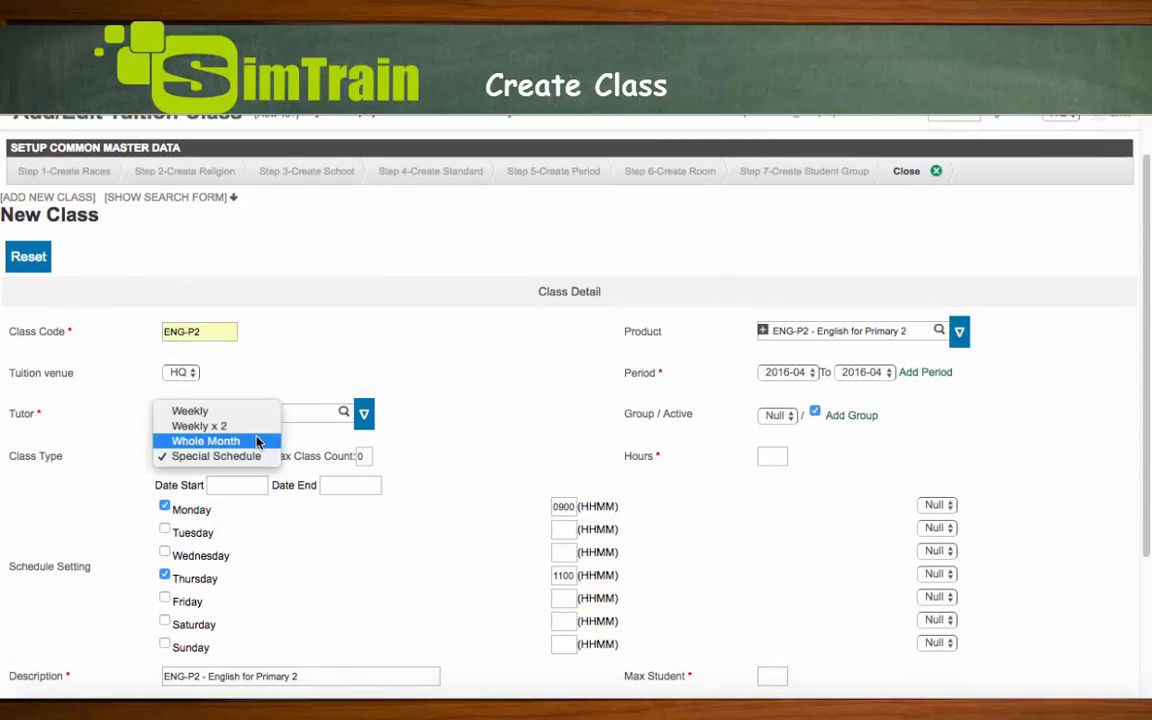
left_click(257, 411)
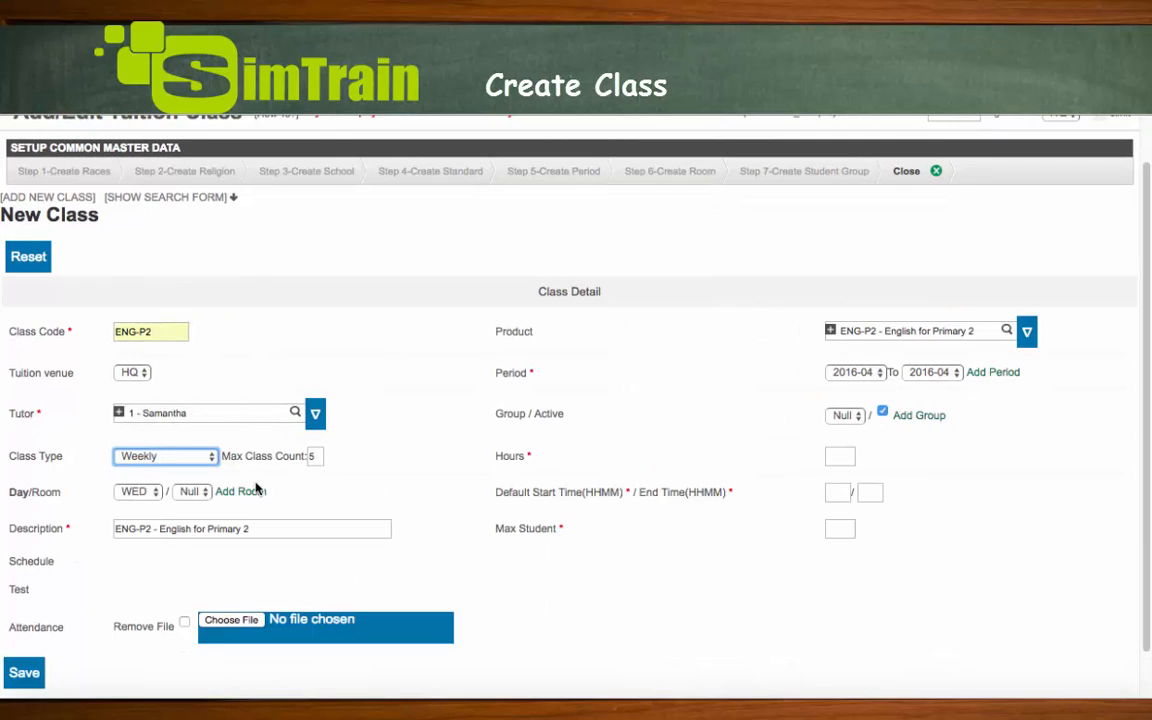
left_click(190, 492)
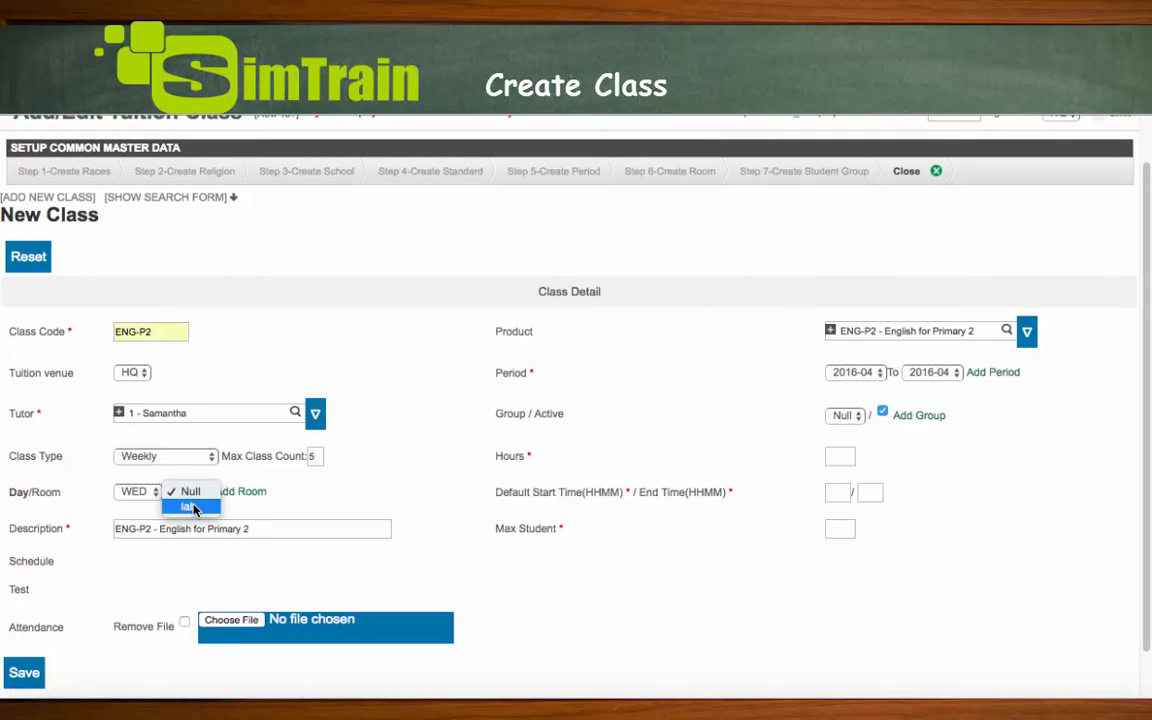
left_click(194, 507)
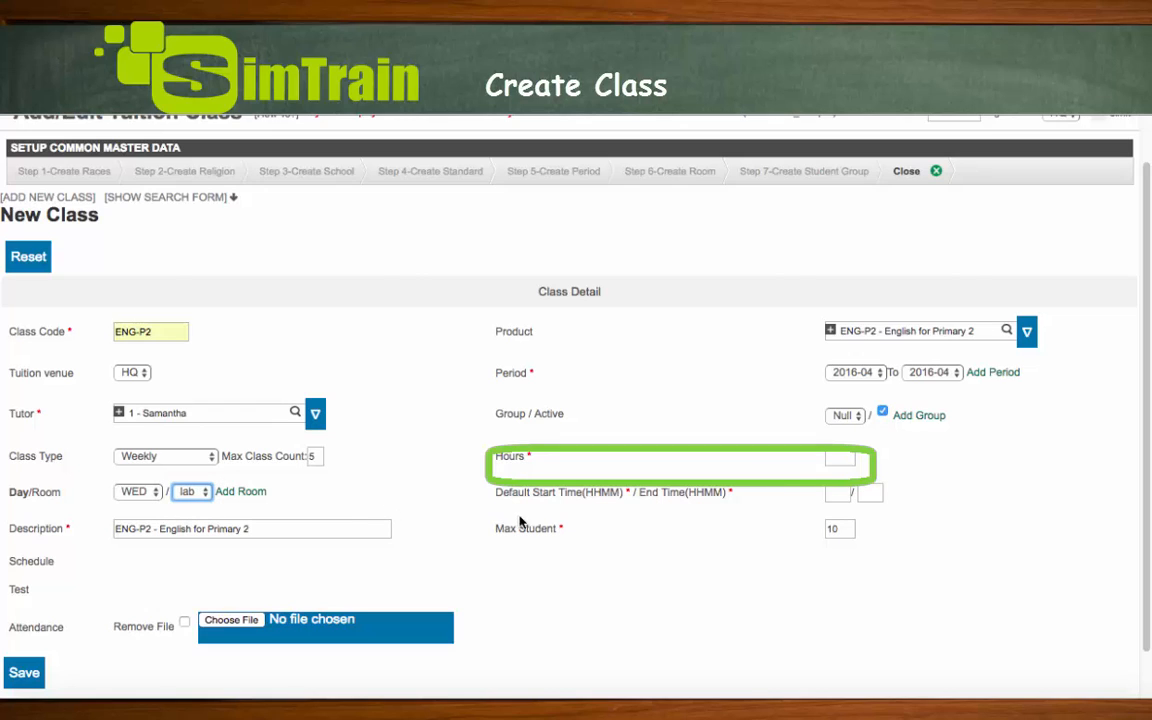
Set the class hours to 1, with a default start time of 1000 and end time of 1100.
left_click(838, 457)
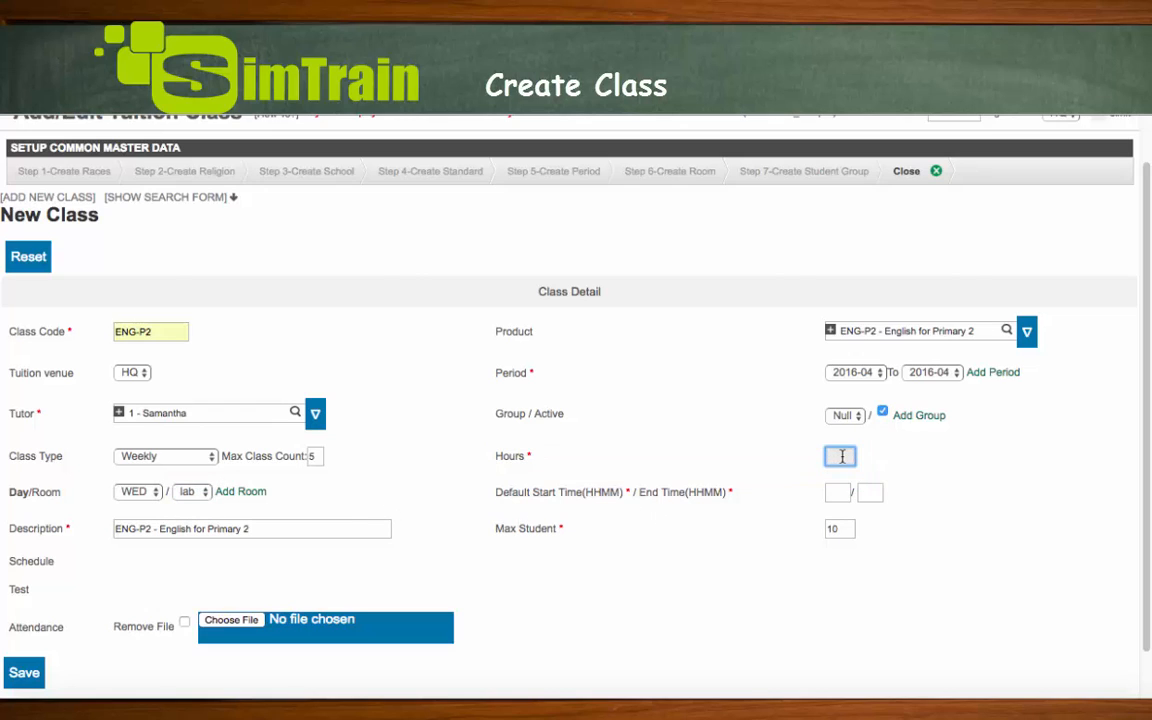
type("1")
left_click(768, 509)
left_click(843, 492)
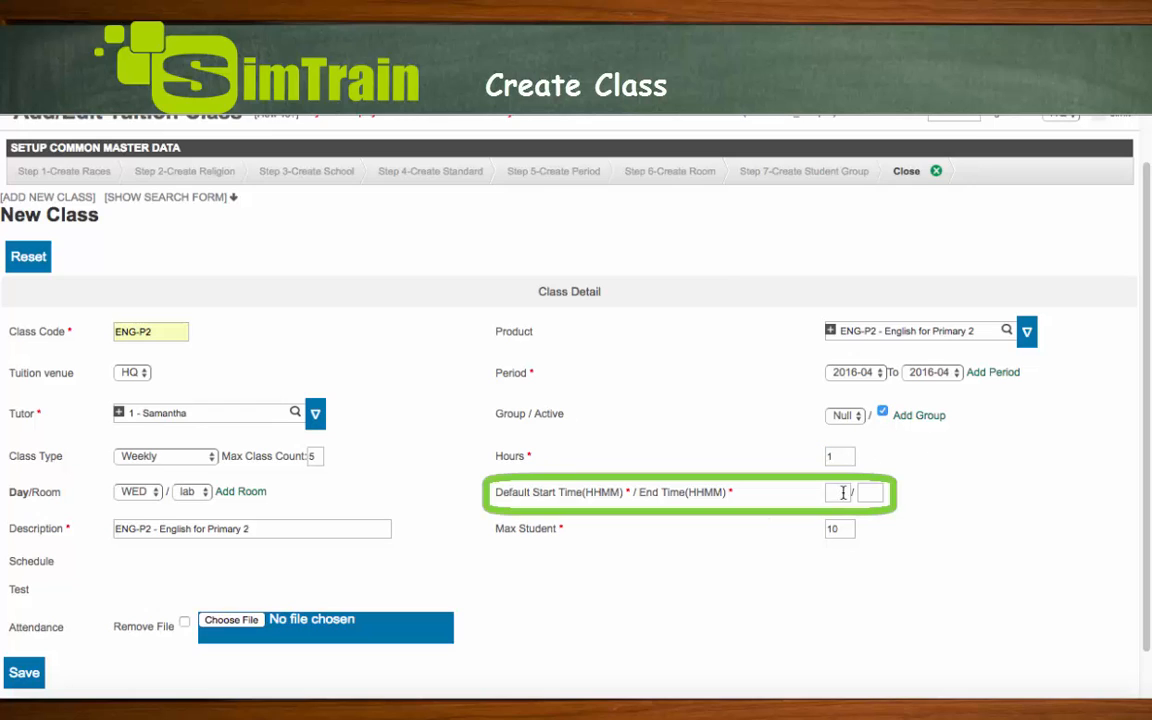
type("1")
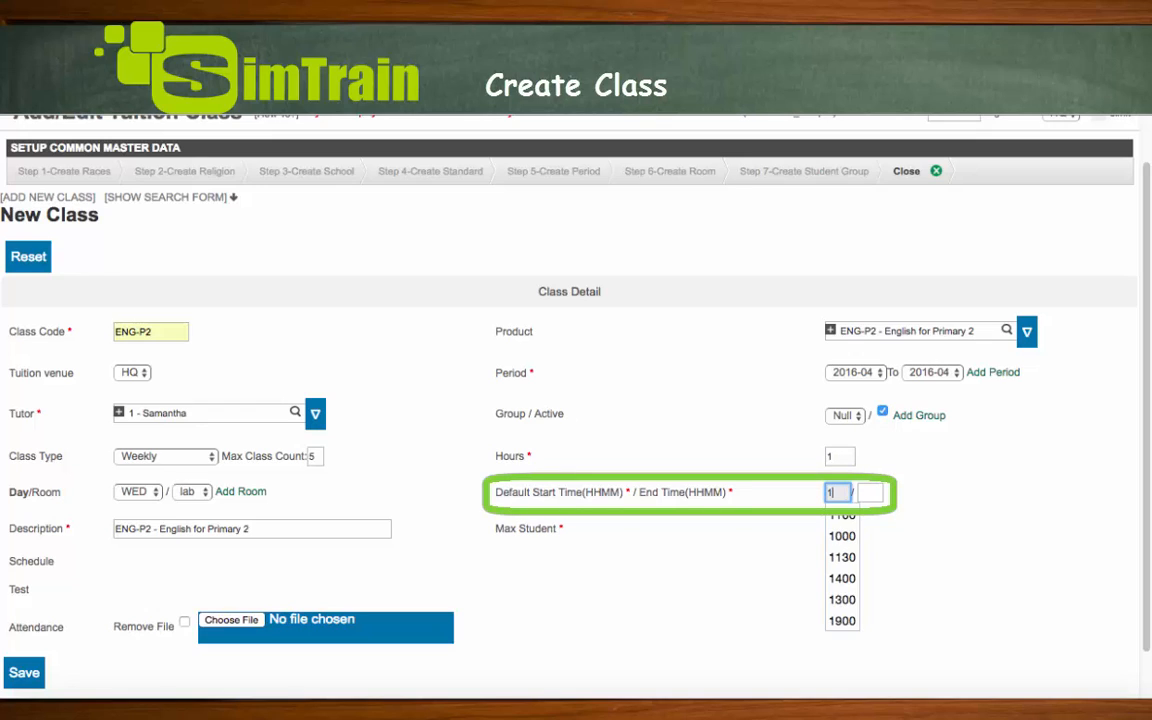
type("000")
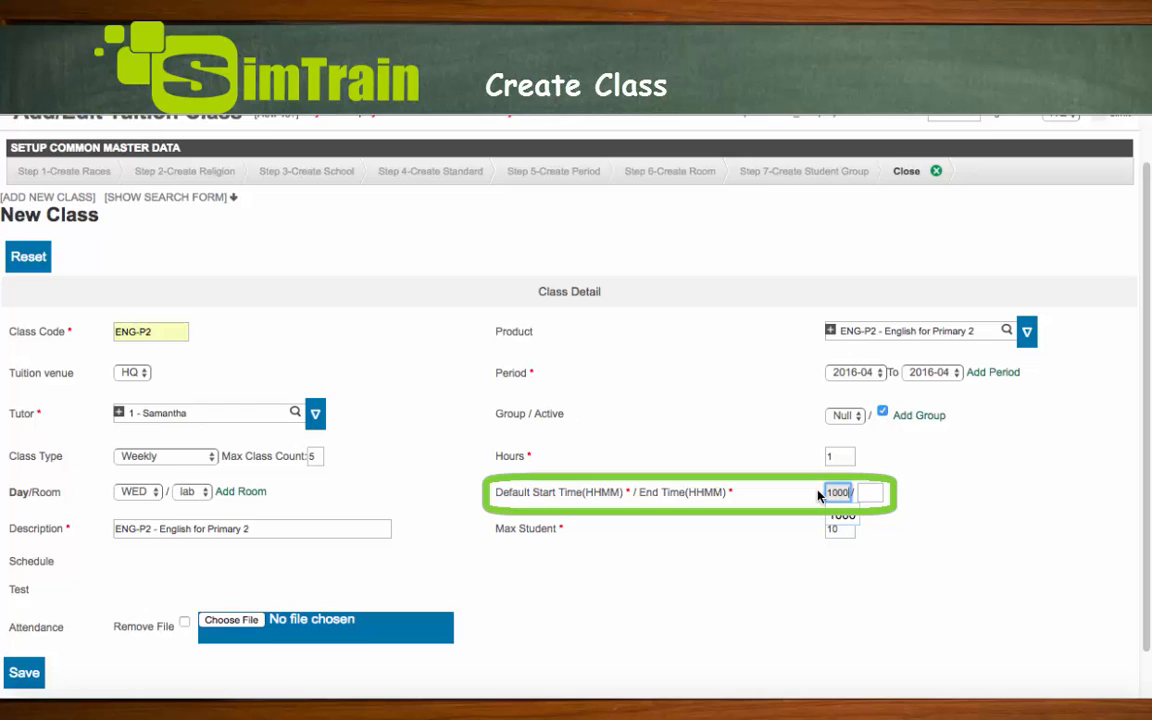
left_click(870, 492)
type("1100")
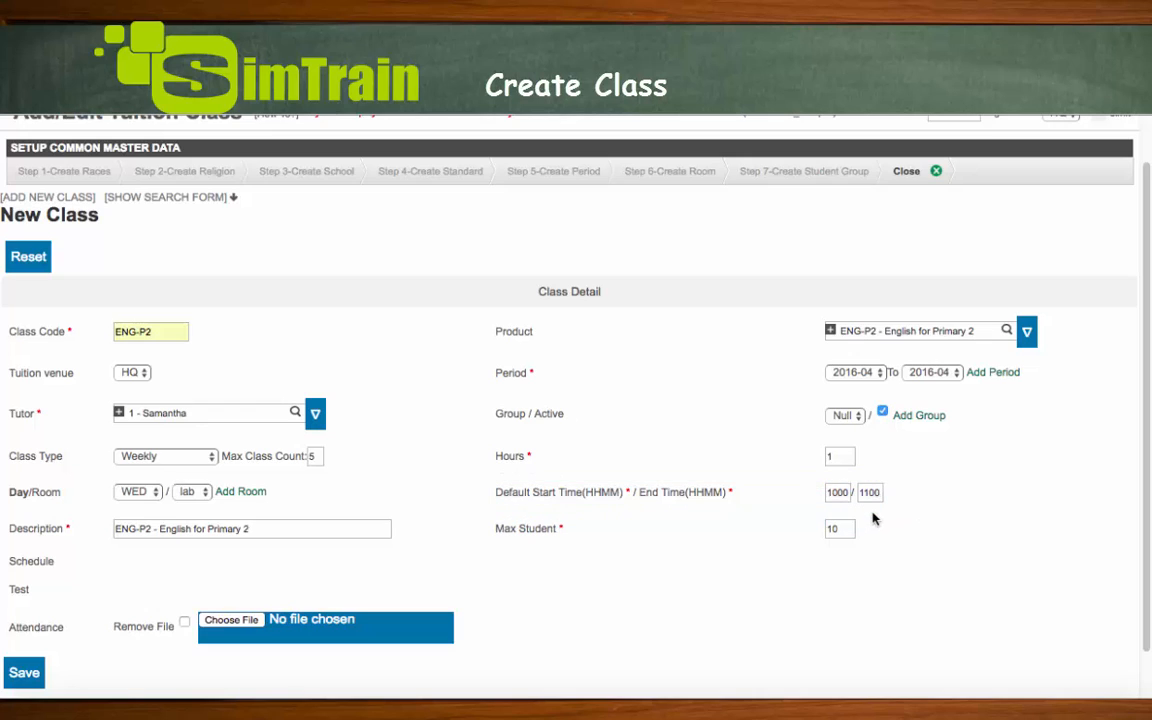
Set the maximum number of students for the class to 10.
double_click(836, 531)
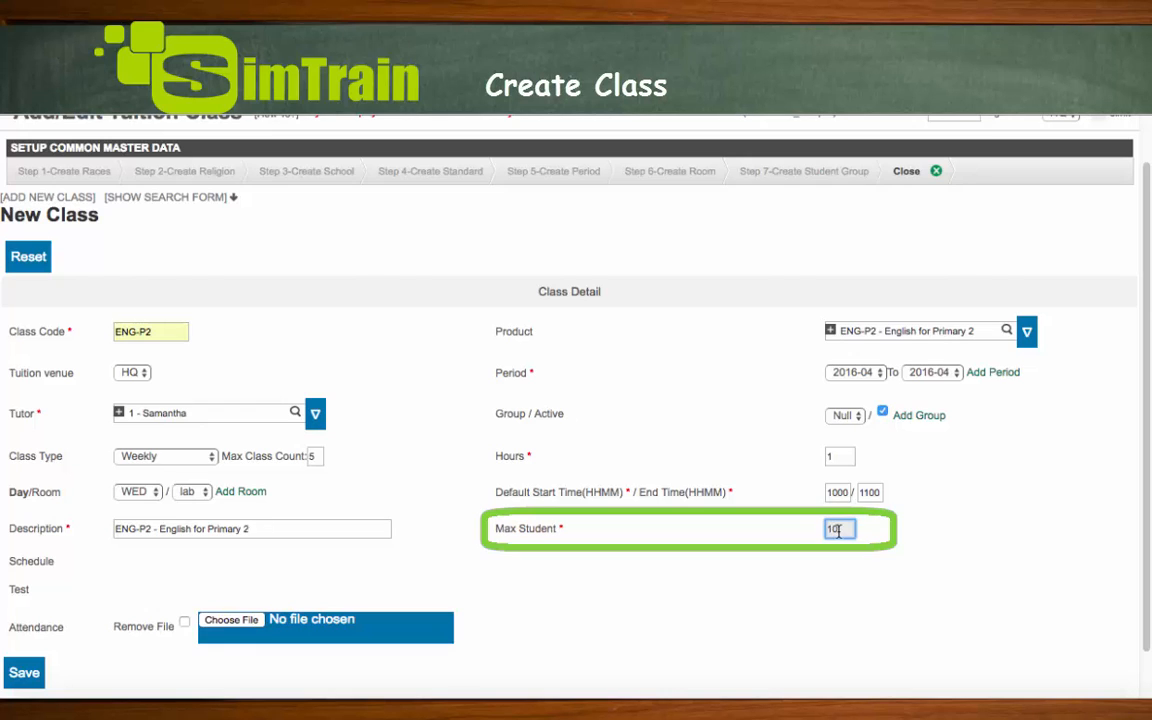
type("1")
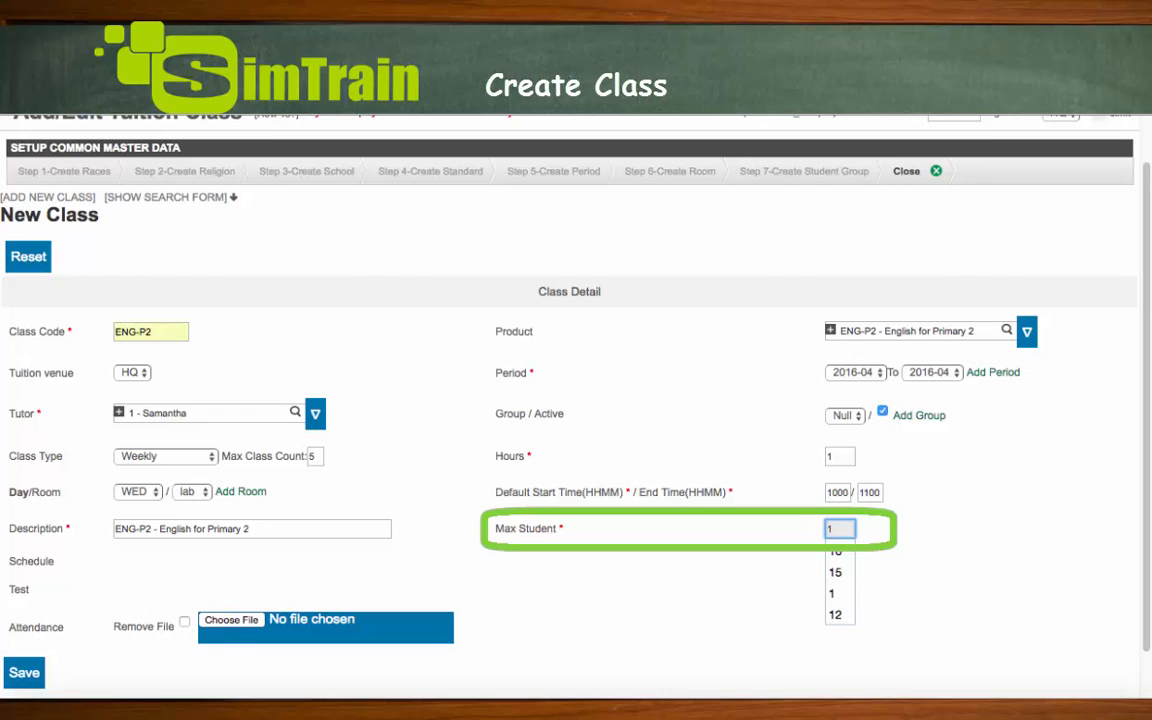
key("BackSpace")
type("15")
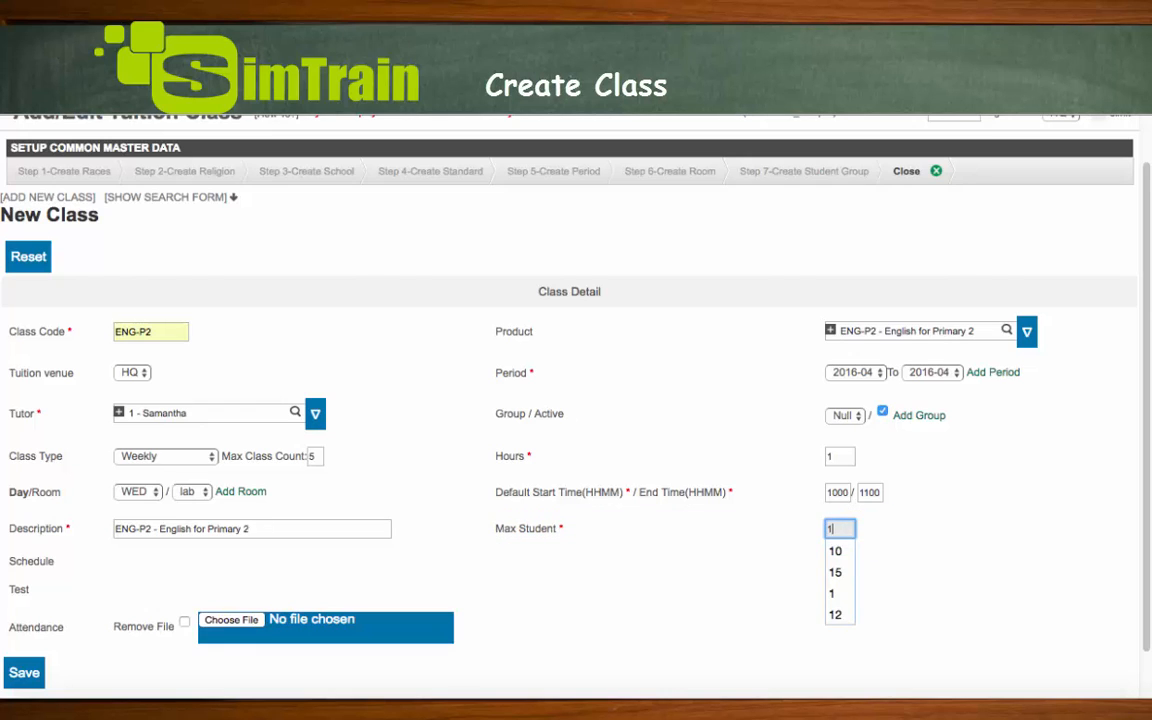
left_click(411, 563)
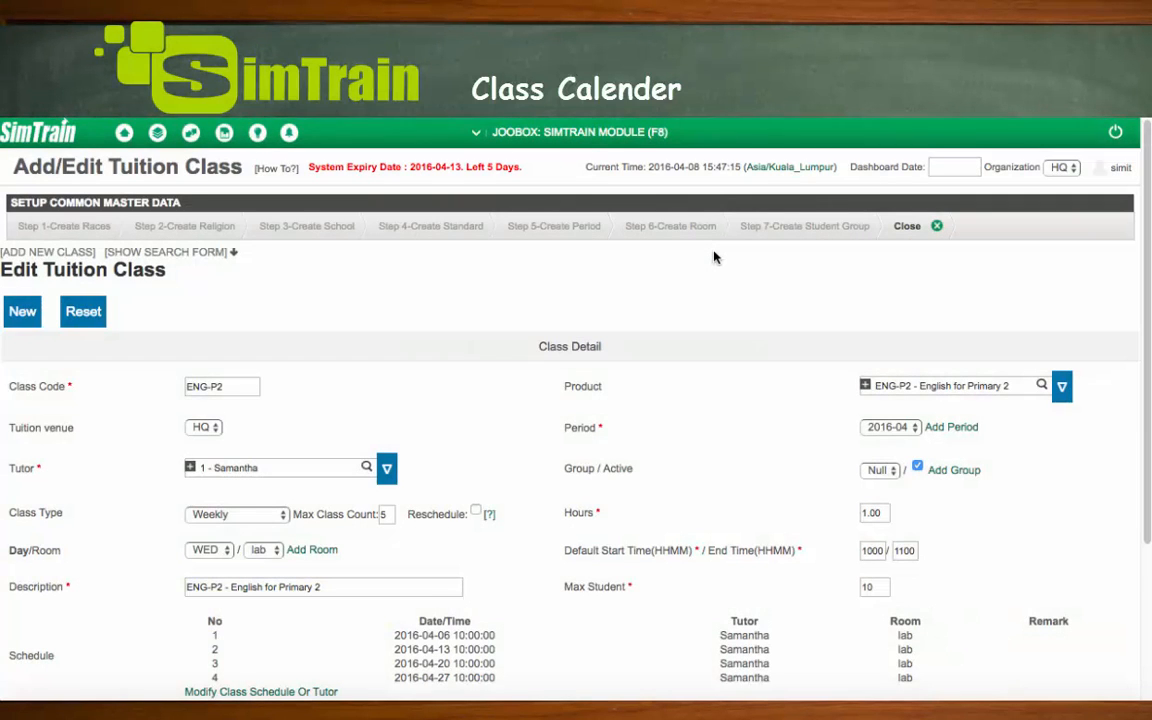
Open the class calendar from the home page and show the schedule of part time employees.
left_click(122, 134)
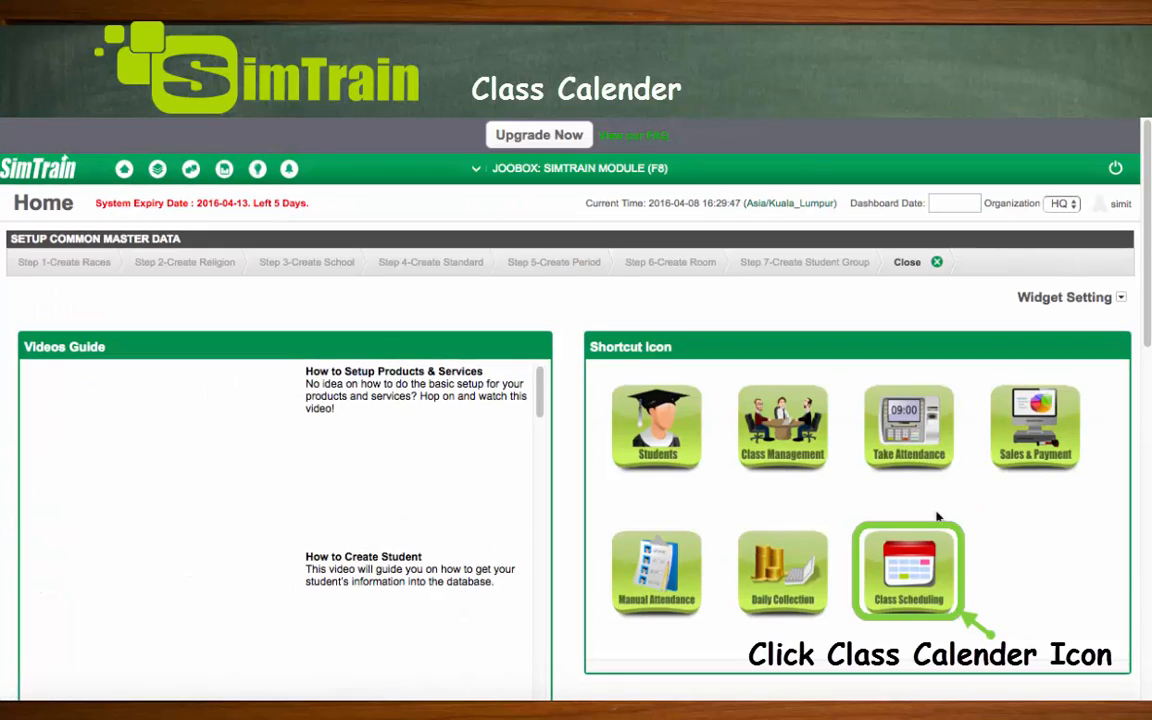
left_click(940, 600)
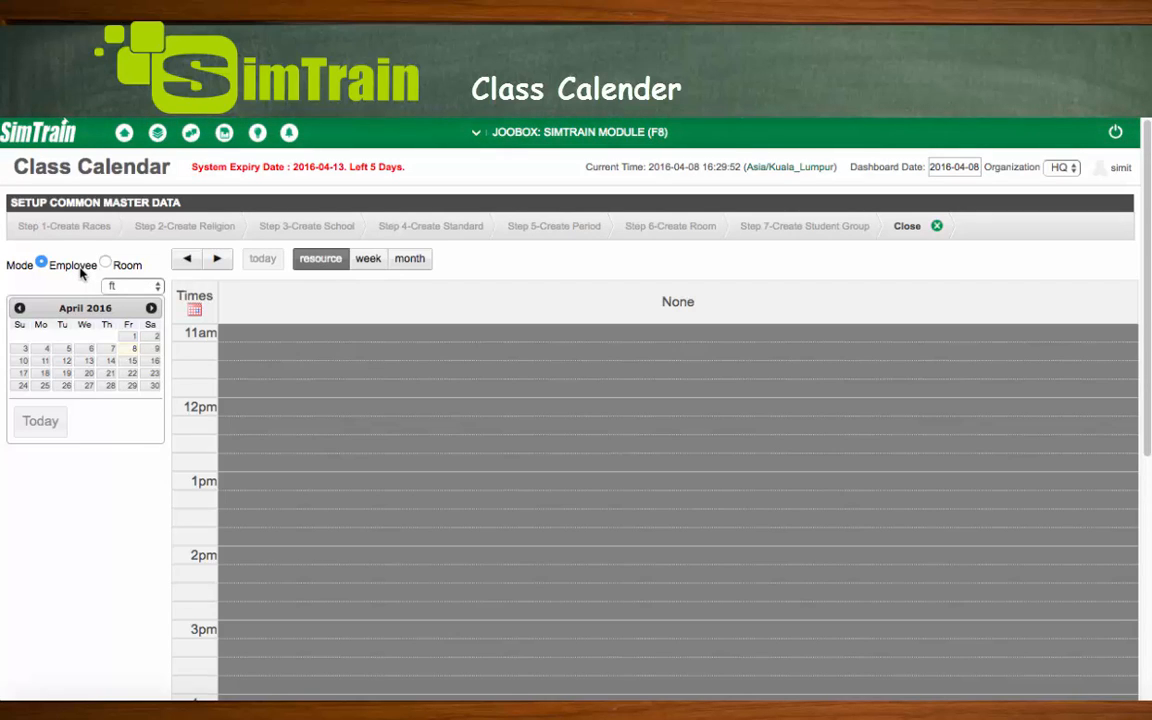
left_click(133, 288)
left_click(143, 303)
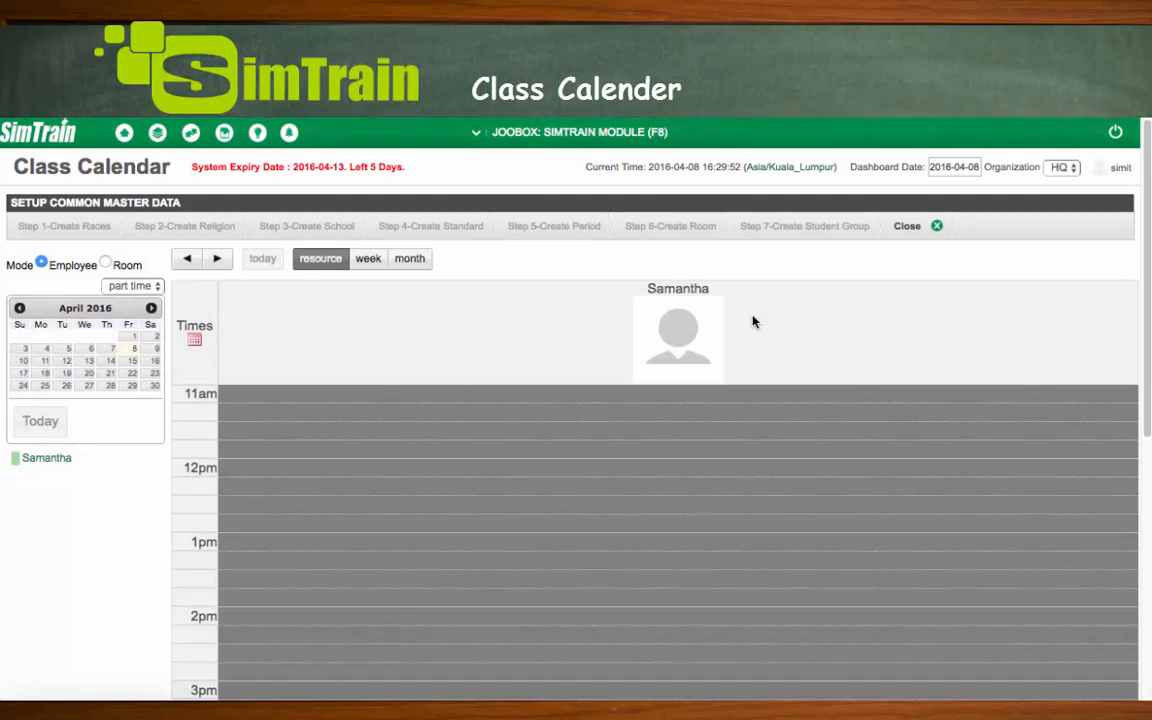
Switch the class calendar to Room mode and view it by week, by month and by resource.
left_click(106, 264)
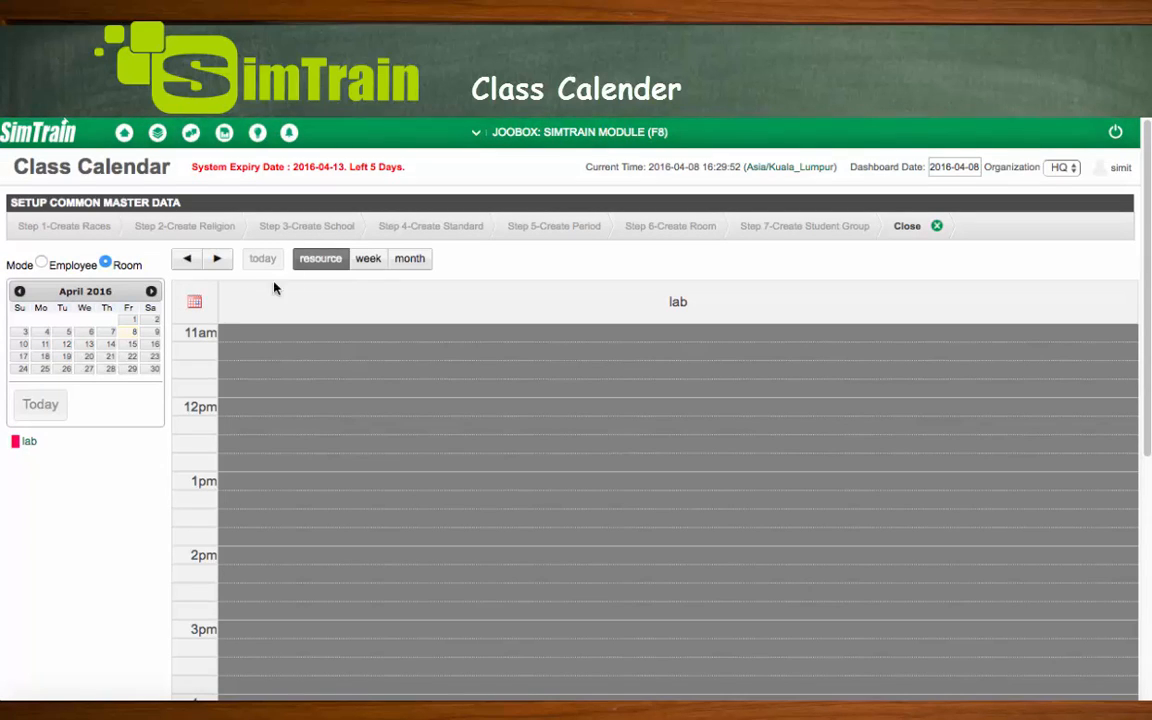
left_click(369, 260)
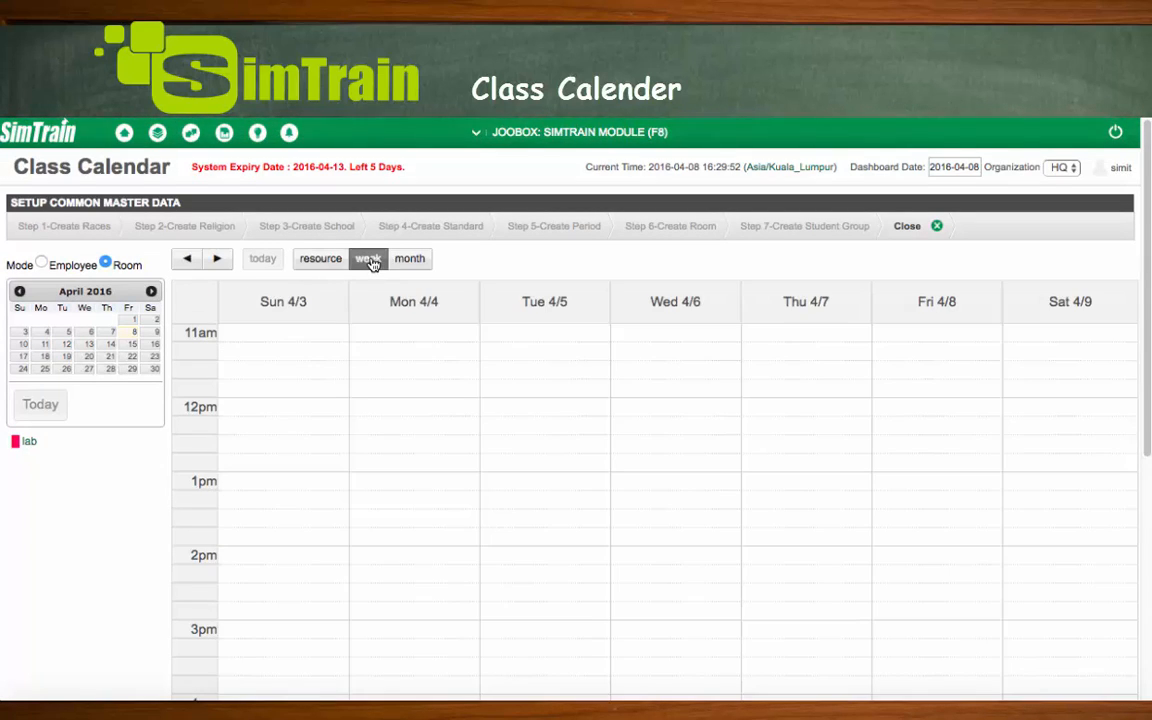
left_click(410, 261)
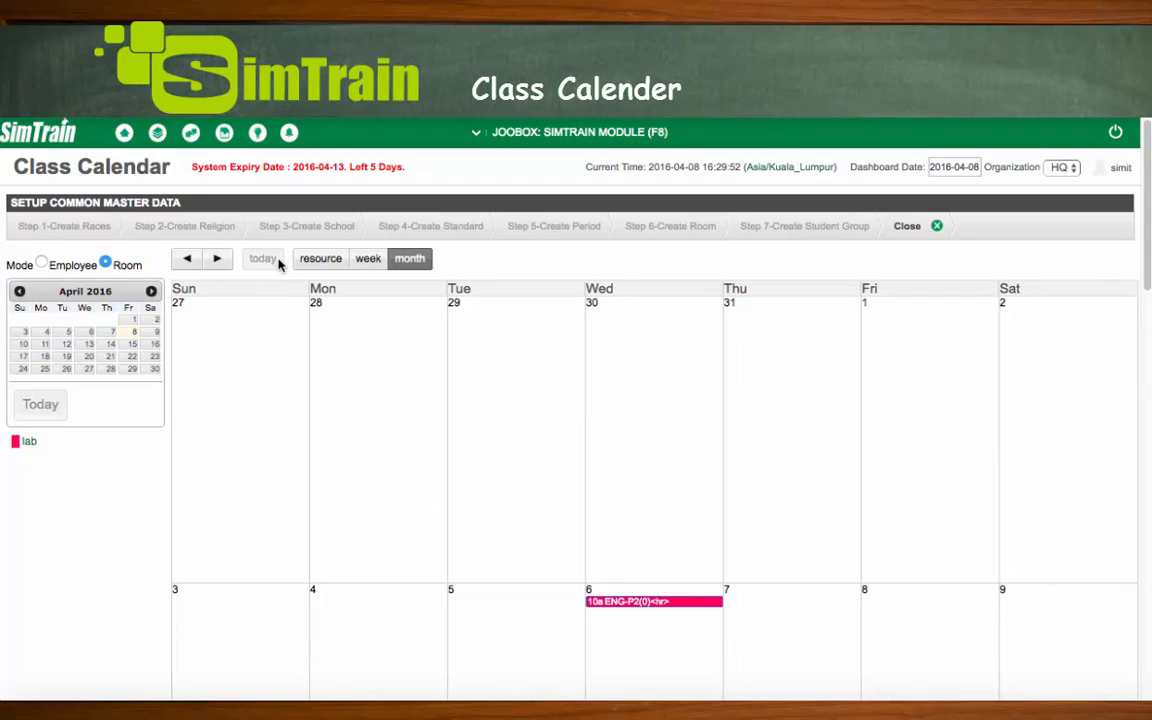
left_click(320, 259)
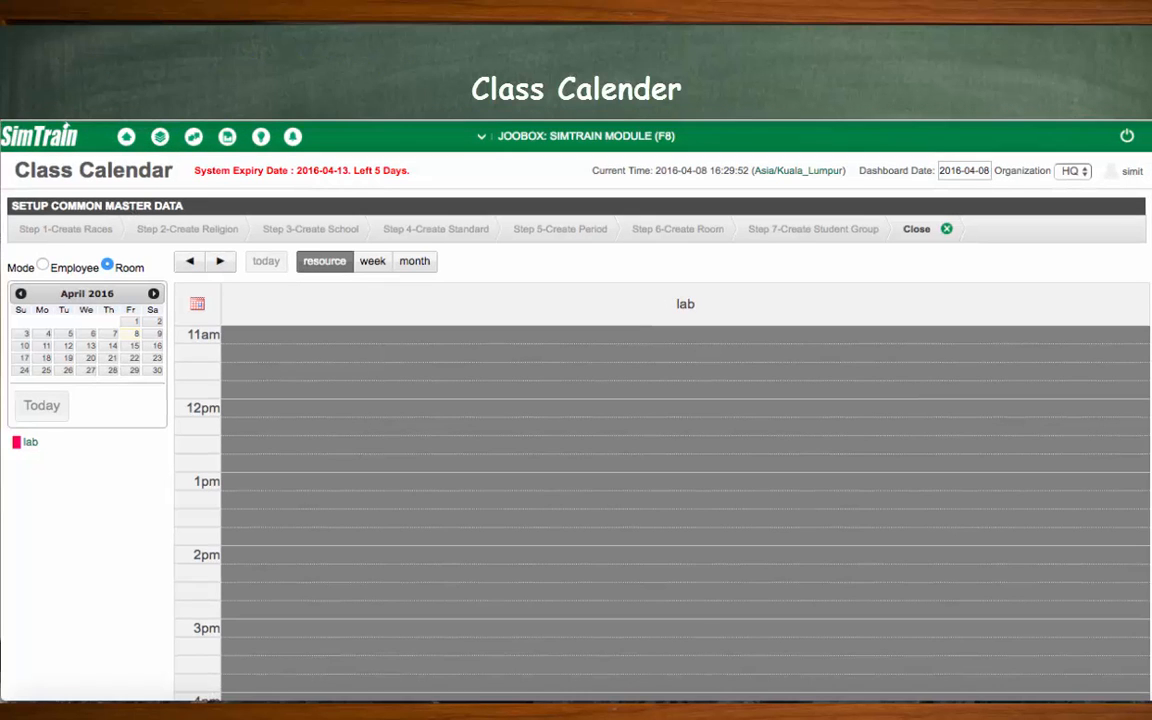
Return to the home page and open General Setting from the primary master data.
left_click(126, 135)
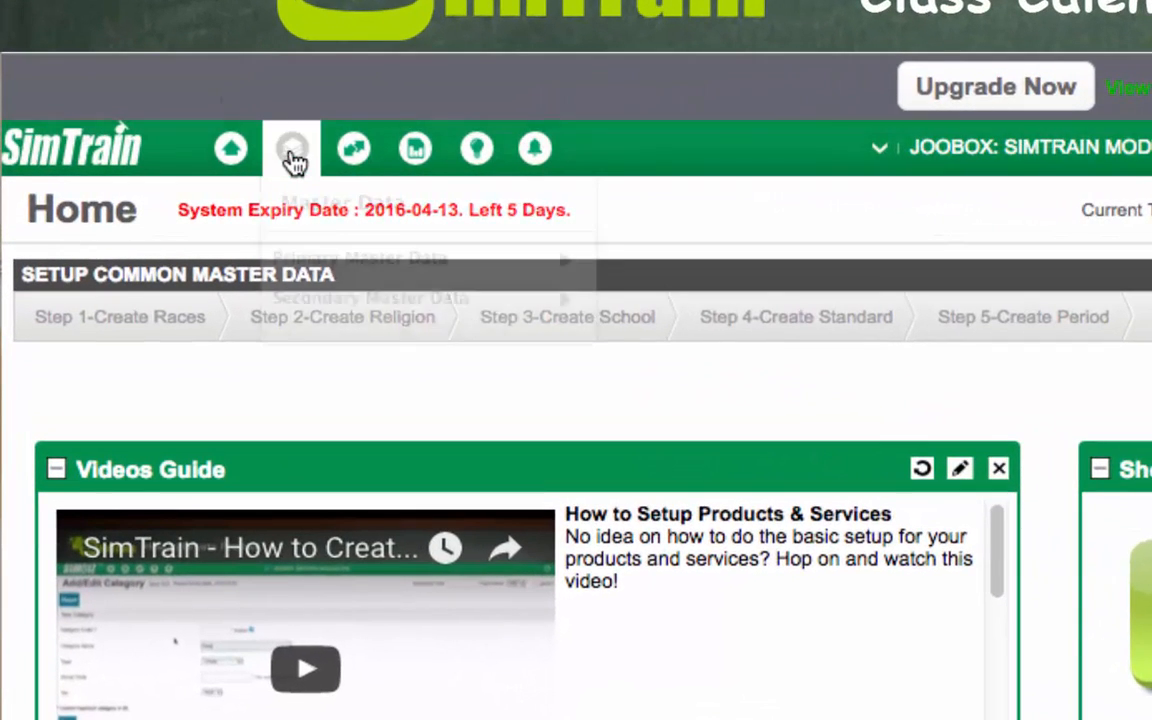
left_click(263, 160)
mouse_move(335, 248)
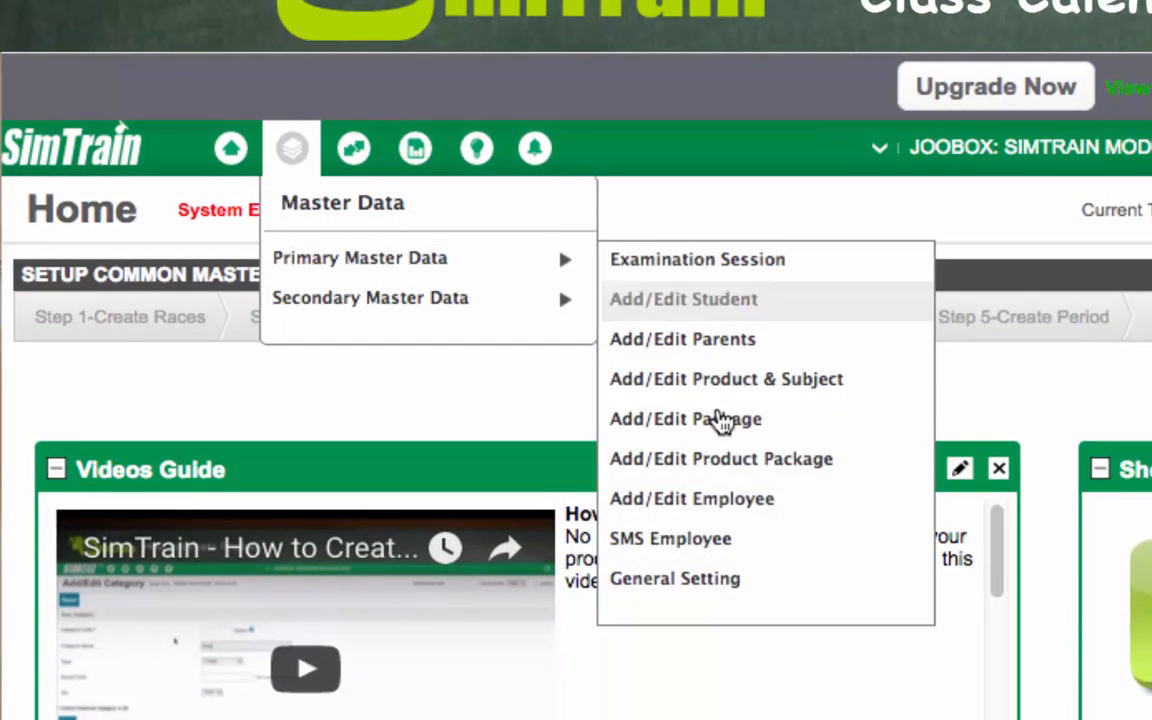
left_click(755, 590)
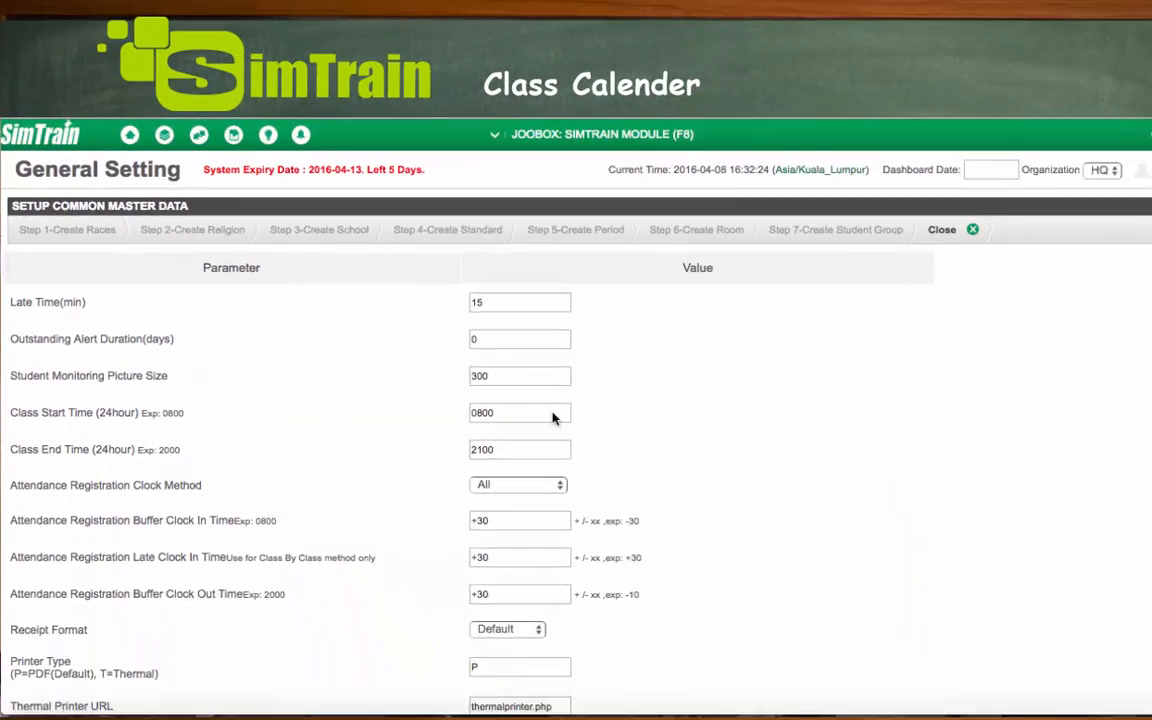
Check the Calendar Slot Time value, then save the general settings and accept the change.
scroll(670, 405, "down", 12)
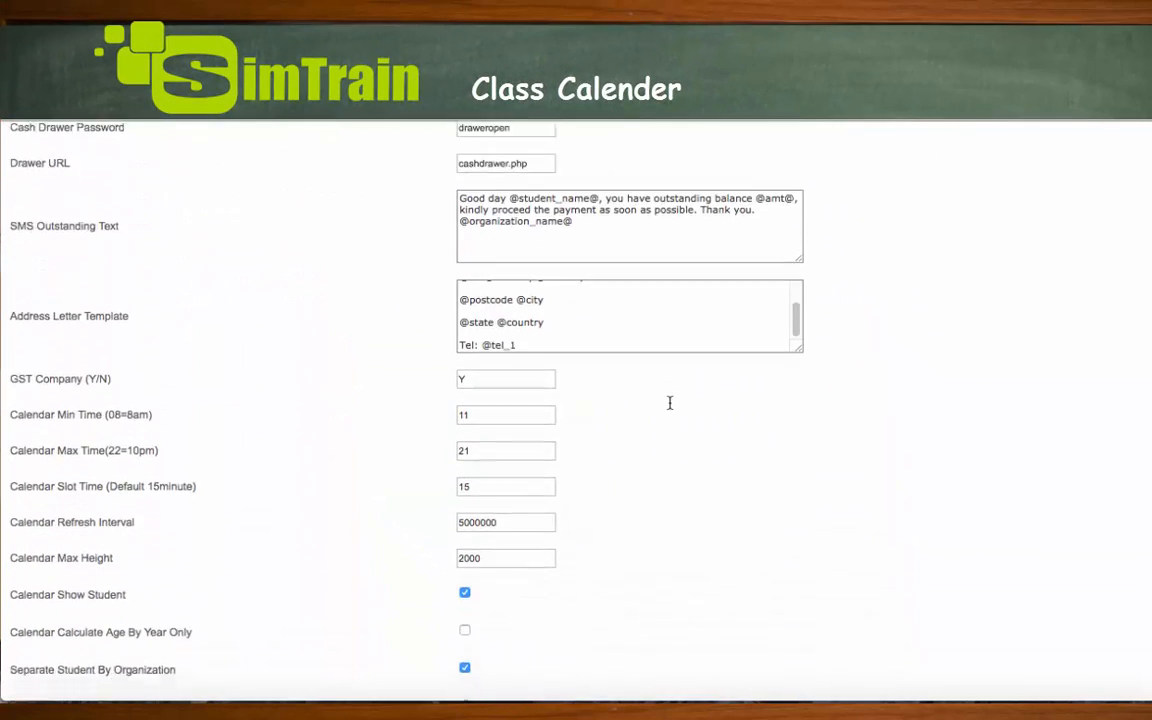
scroll(670, 403, "down", 2)
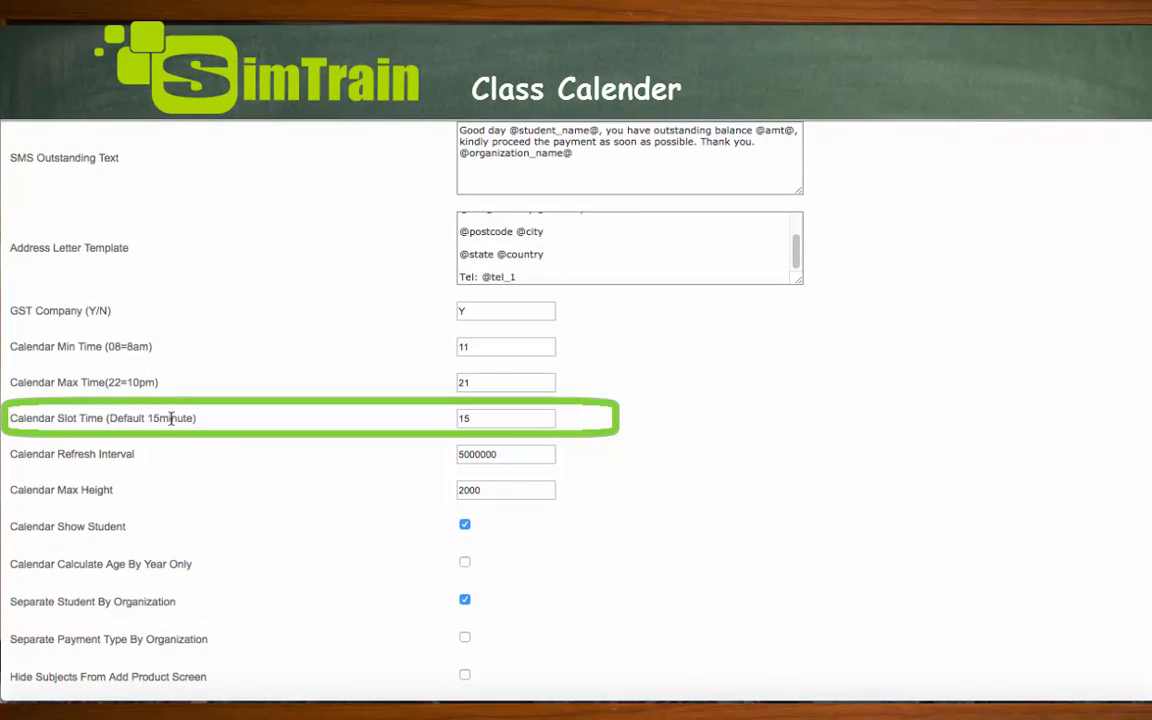
left_click(480, 418)
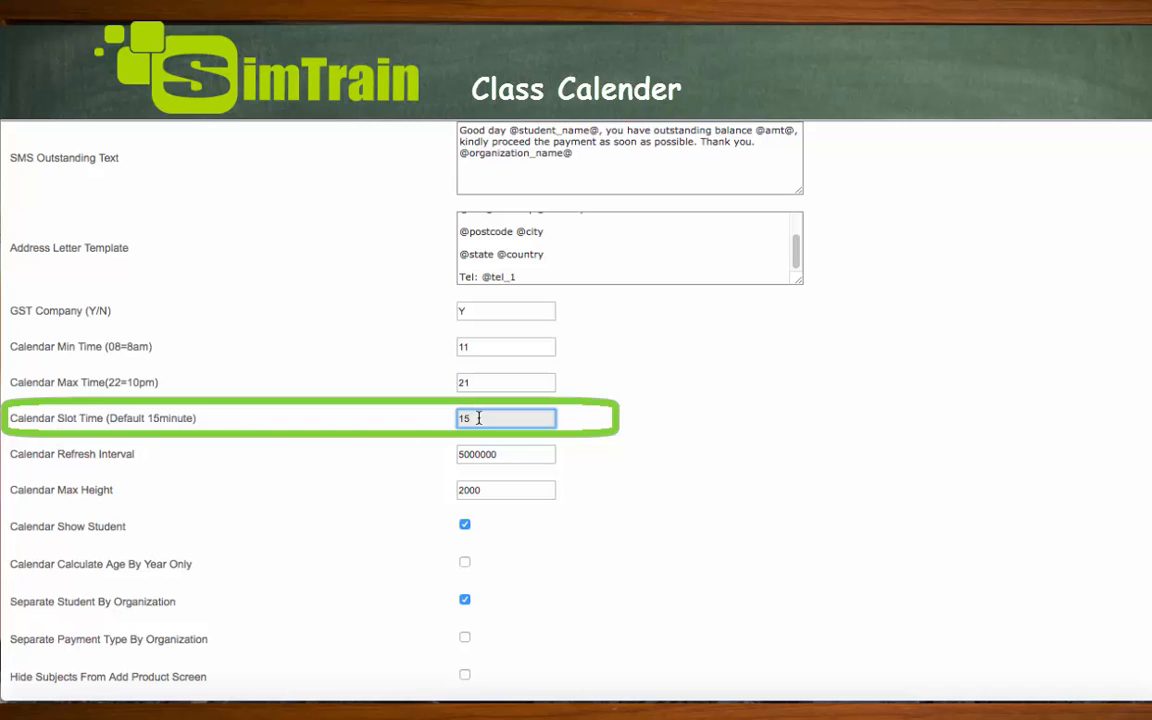
scroll(733, 509, "down", 5)
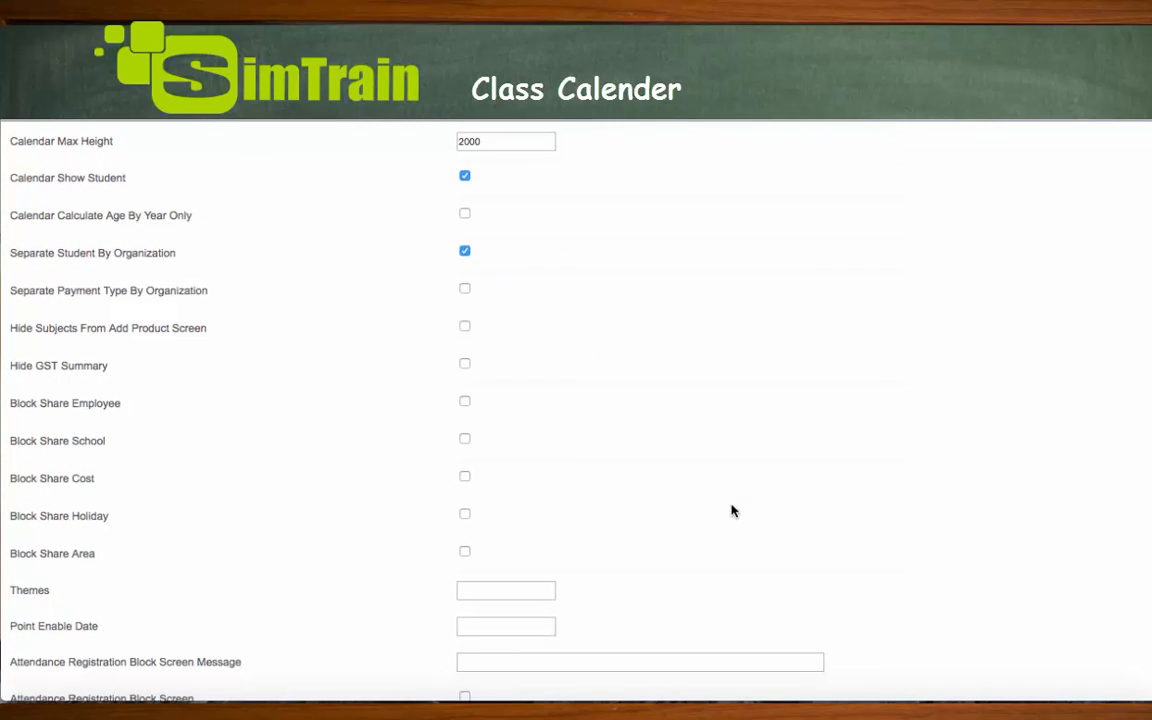
scroll(733, 511, "down", 2)
left_click(481, 638)
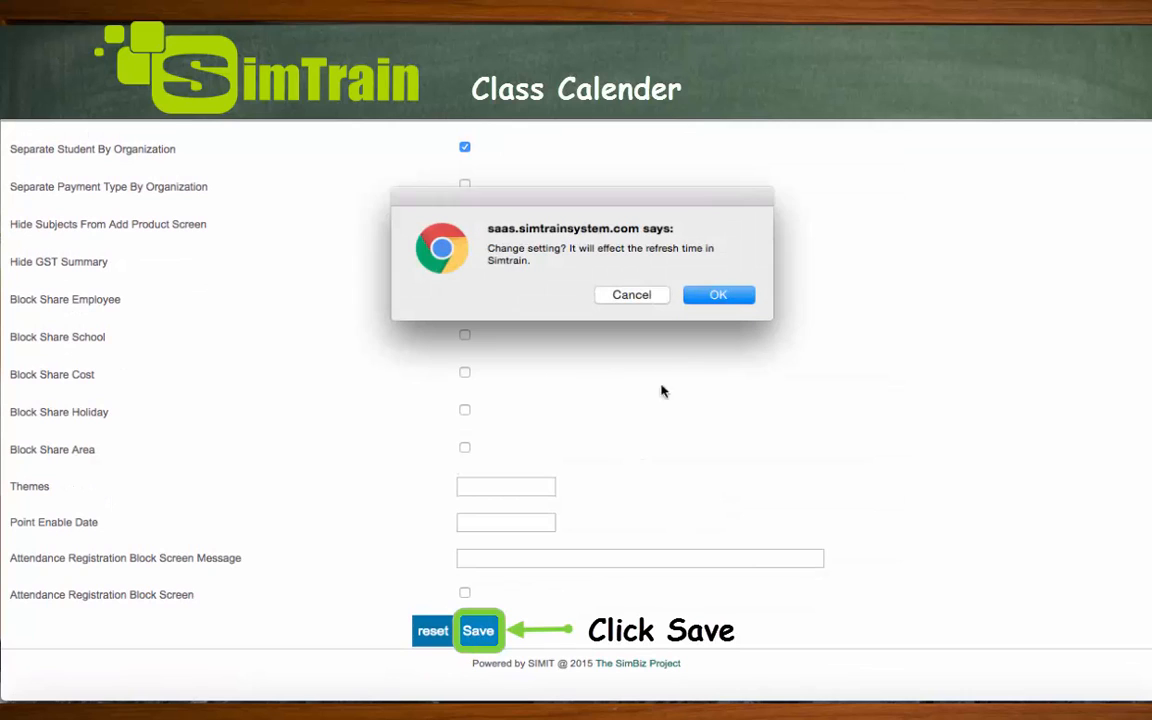
left_click(716, 294)
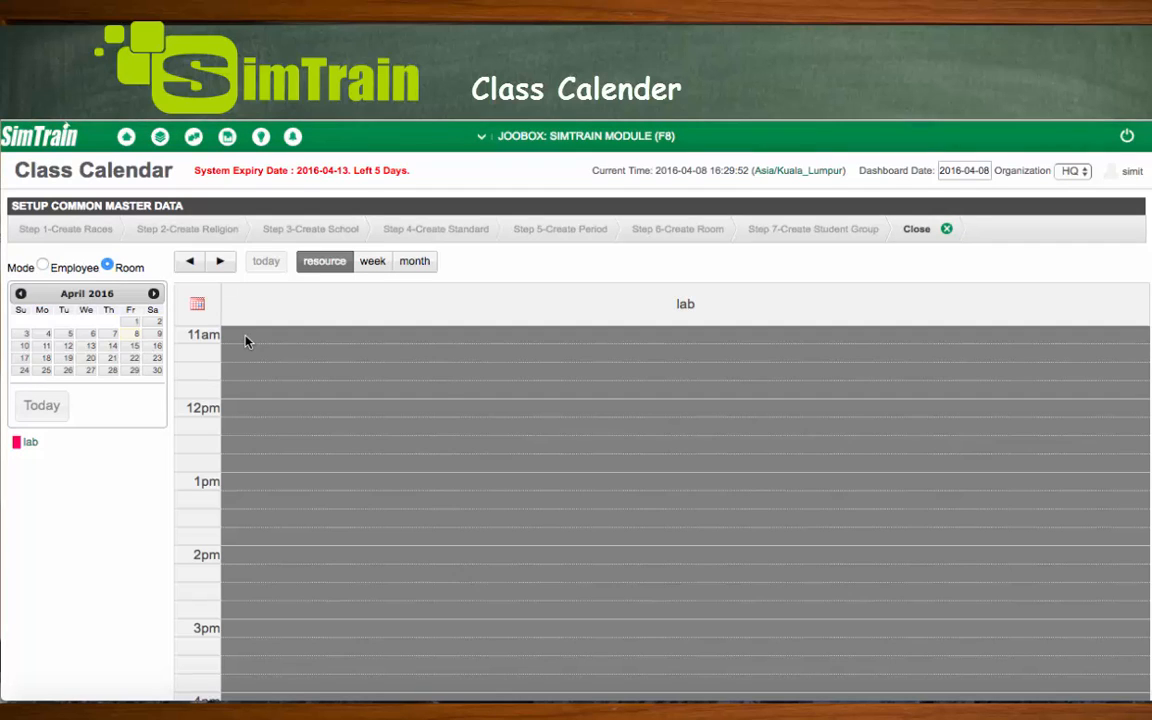
Start a new class in the lab's 11am to 12pm calendar slot with code MT-P3 and product MT-P3 - Maths for Primary 3.
left_click_drag(246, 341, 246, 391)
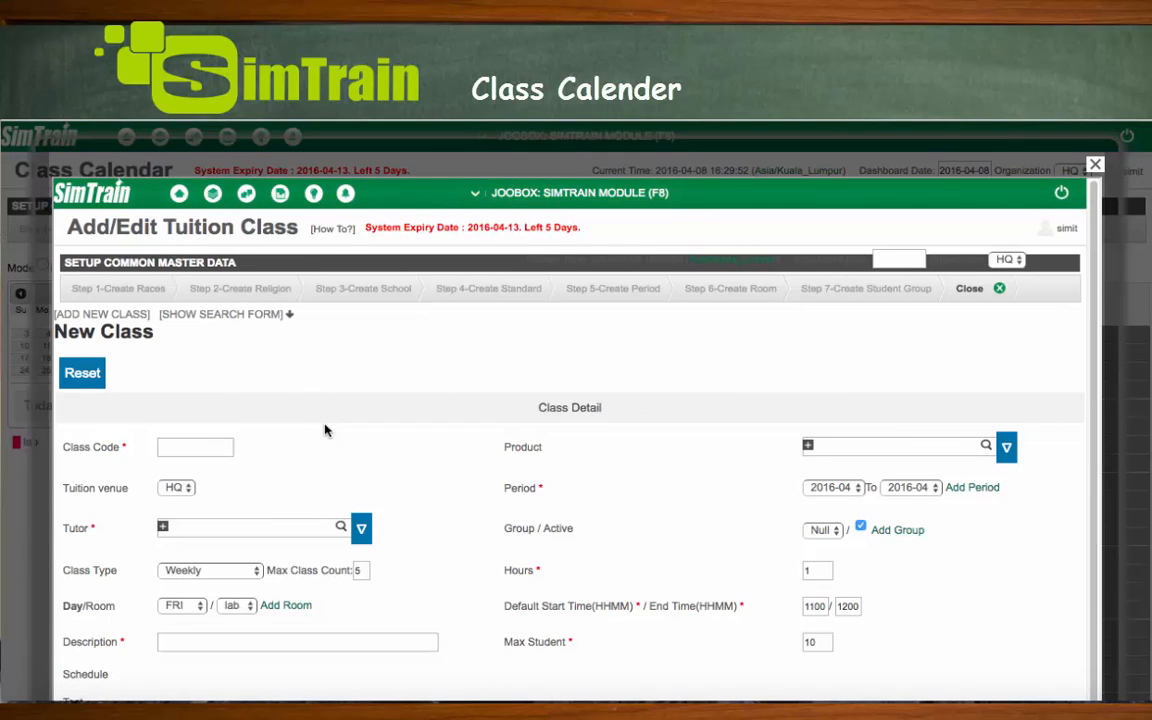
scroll(325, 430, "down", 1)
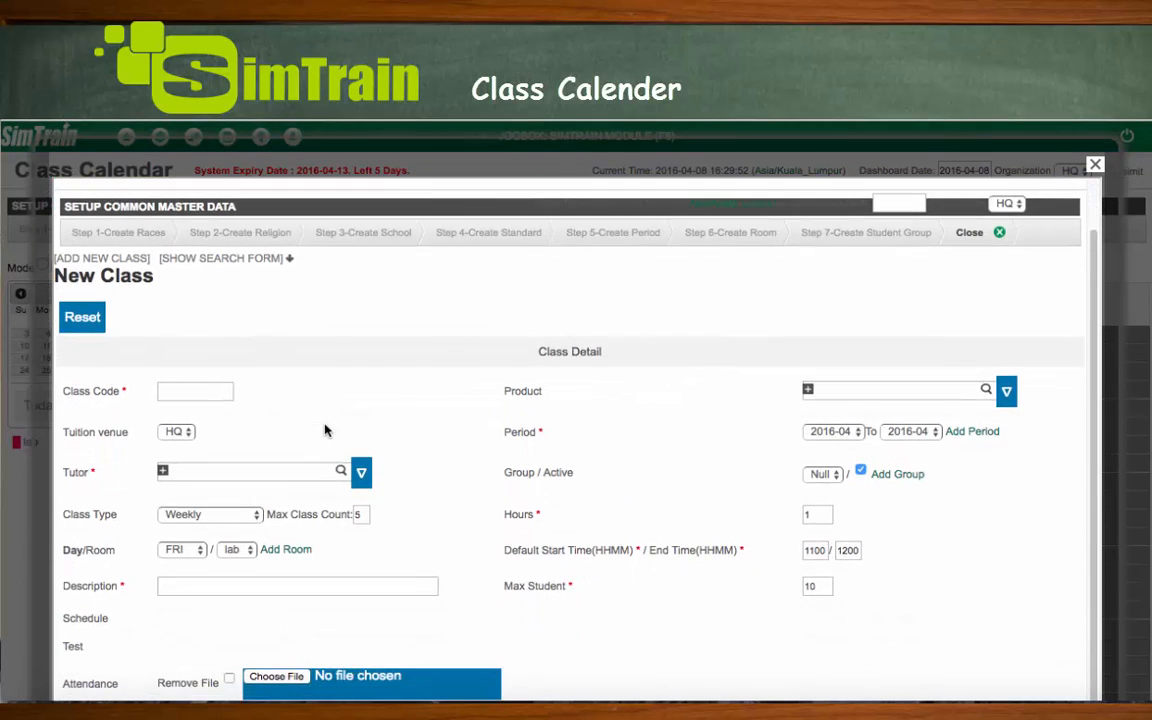
left_click(216, 391)
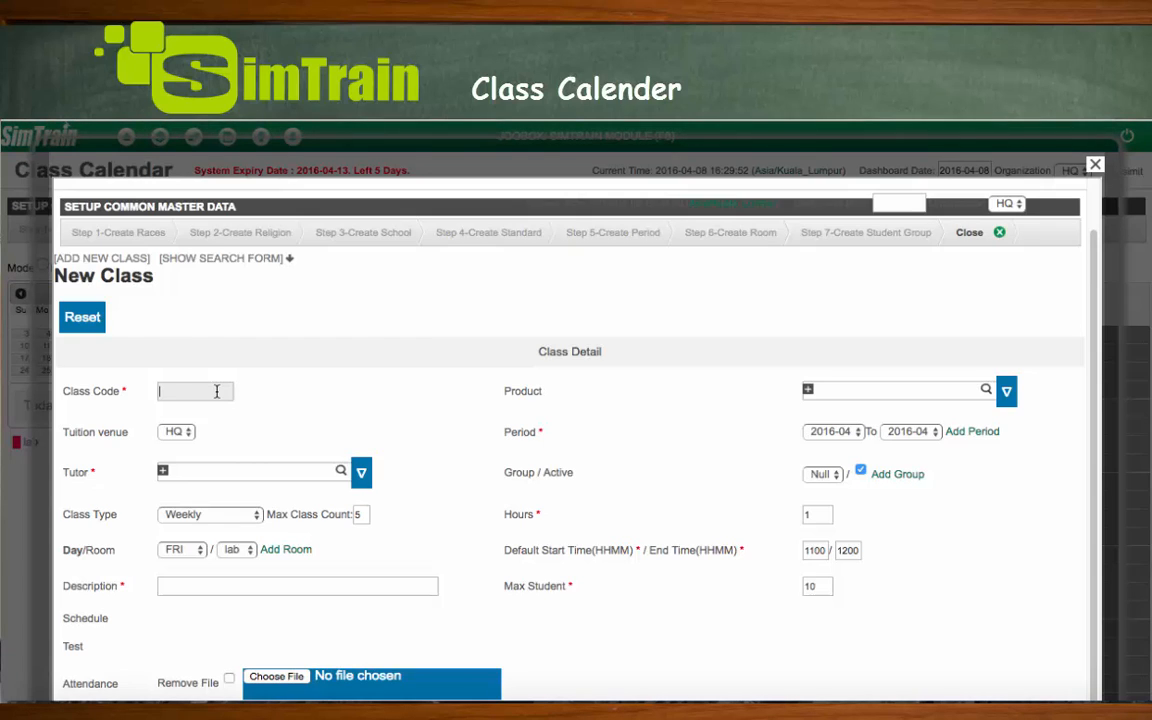
type("MT-P3")
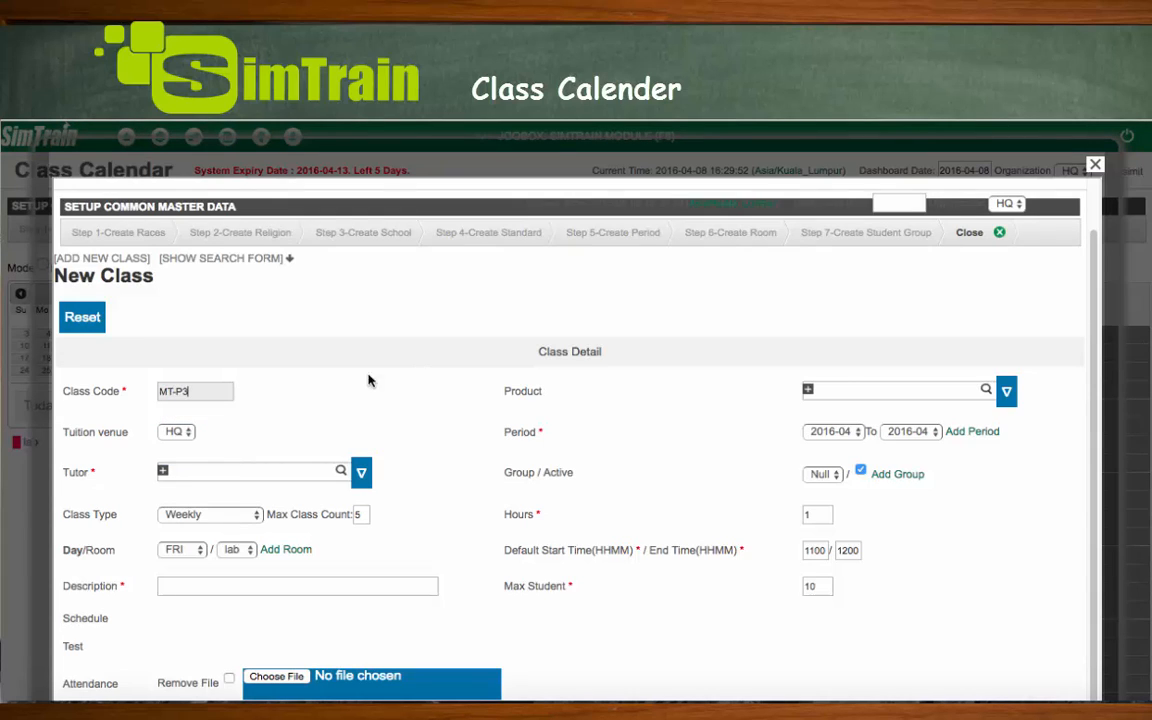
left_click(829, 391)
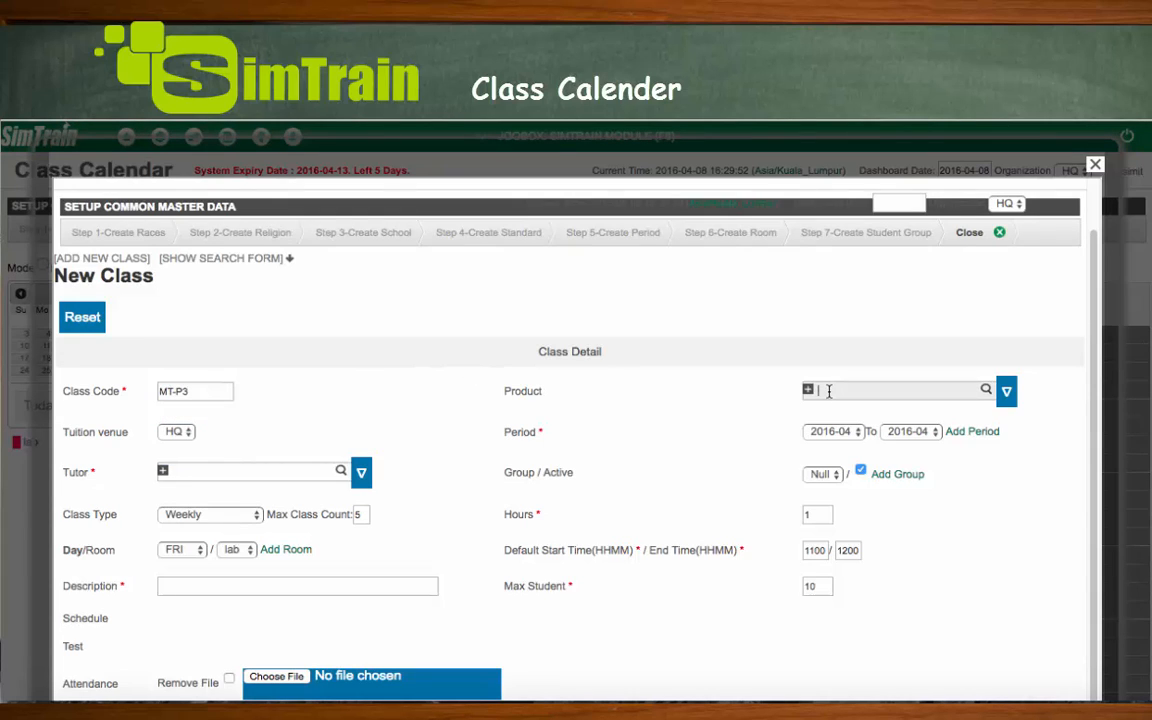
left_click(840, 444)
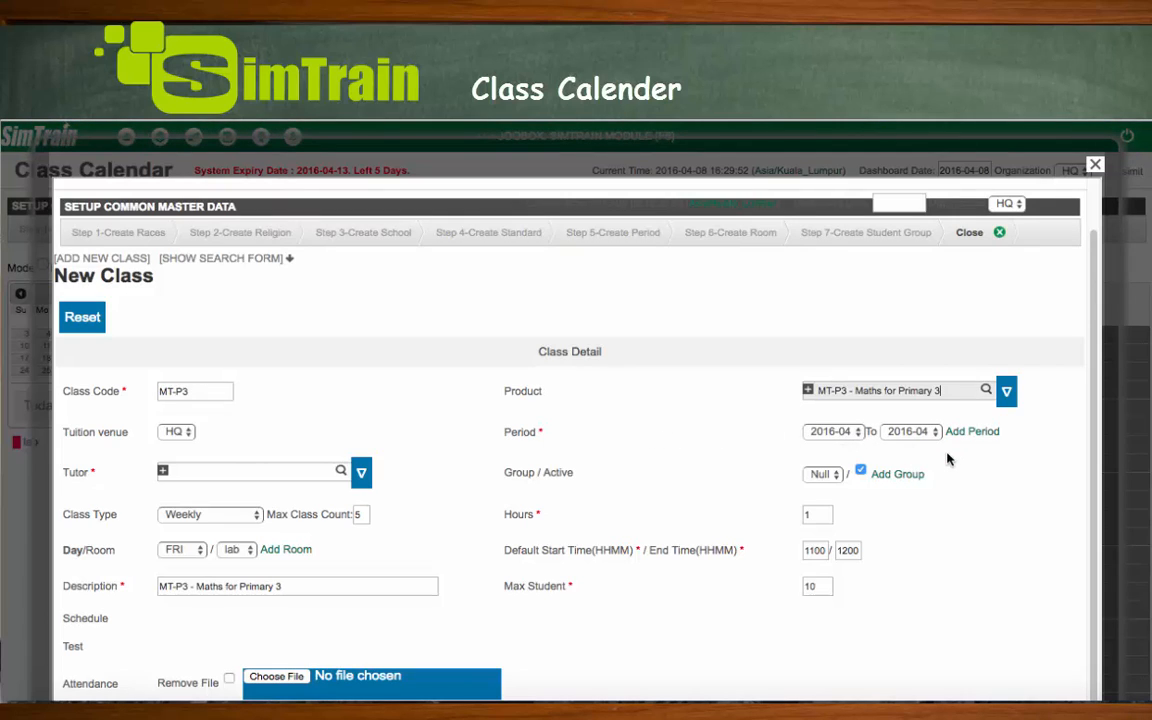
Assign the tutor listed as number 1 to the new class and keep its class type as Weekly.
left_click(292, 472)
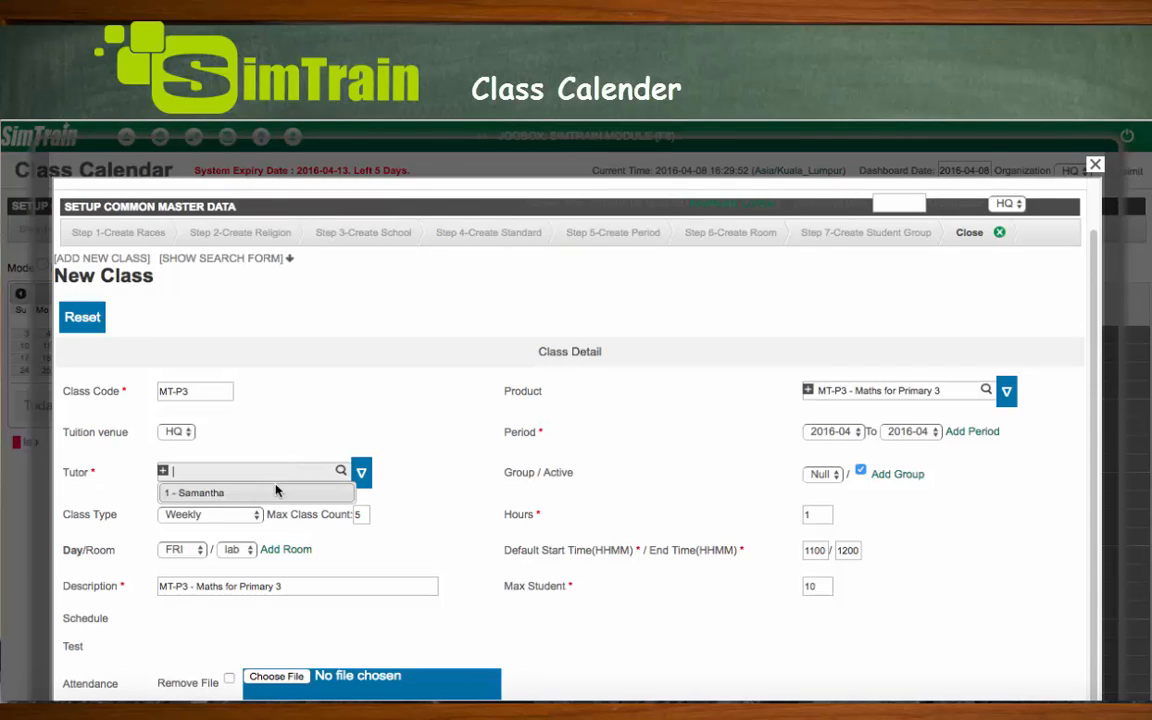
left_click(274, 493)
left_click(240, 517)
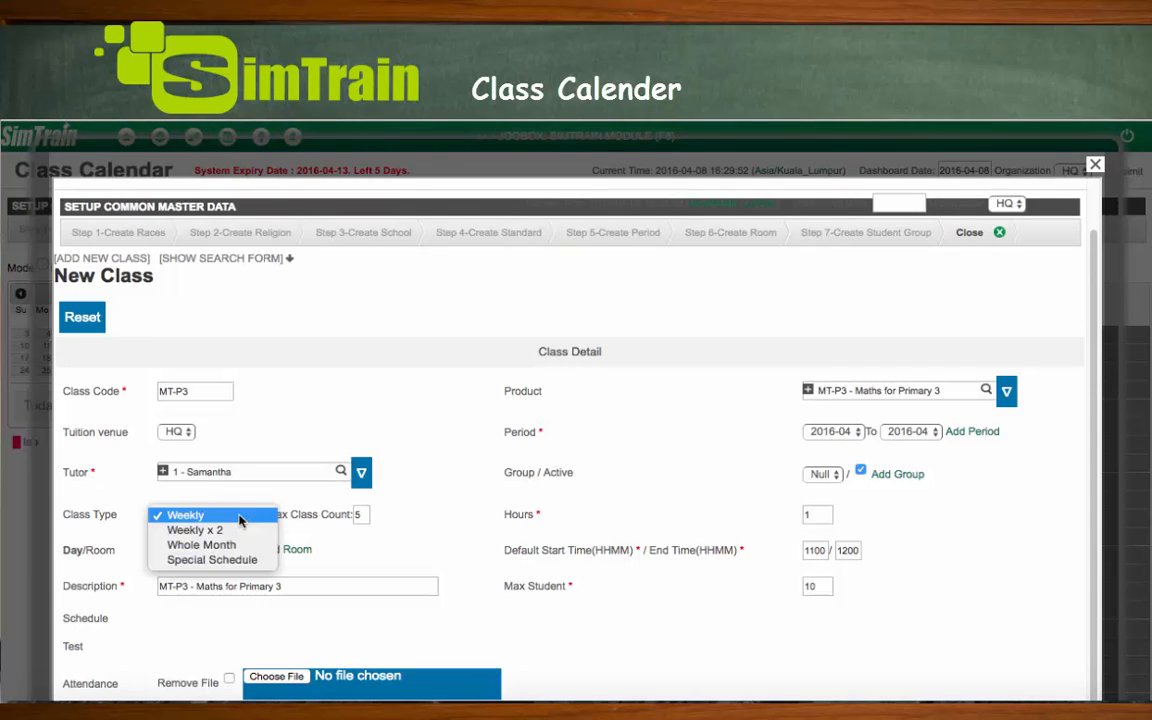
left_click(230, 518)
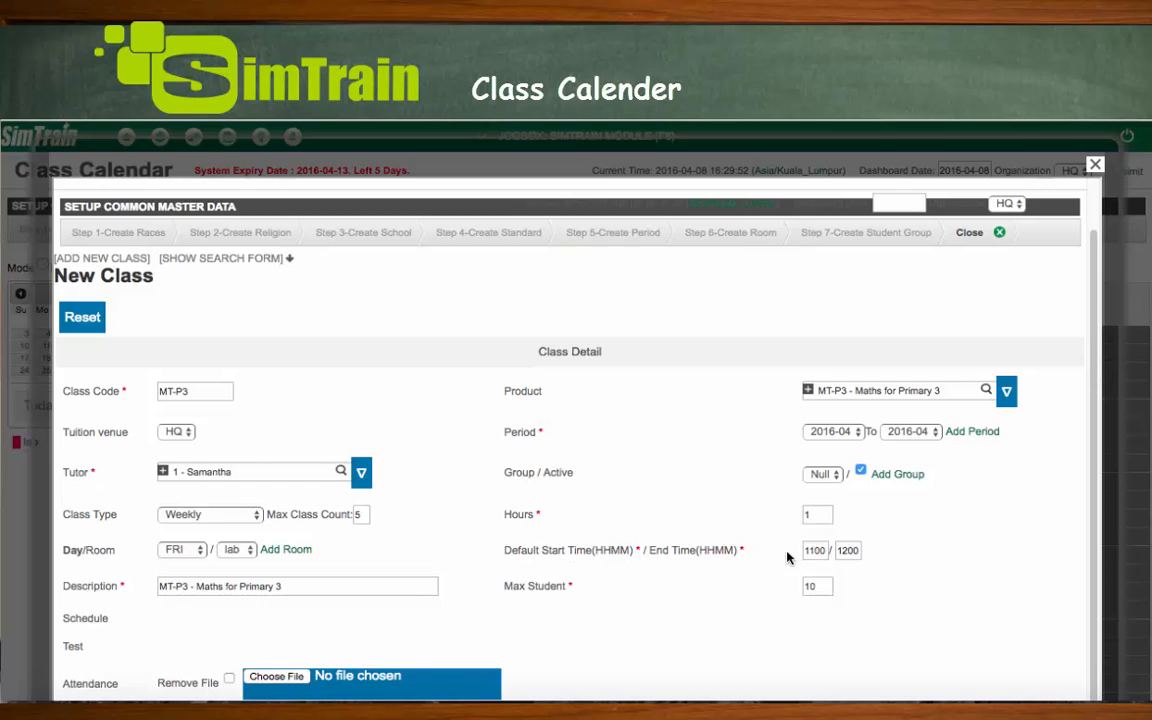
Set the new class's Max Student to 5, then save the class record and accept the confirmation.
double_click(823, 588)
key("BackSpace")
type("5")
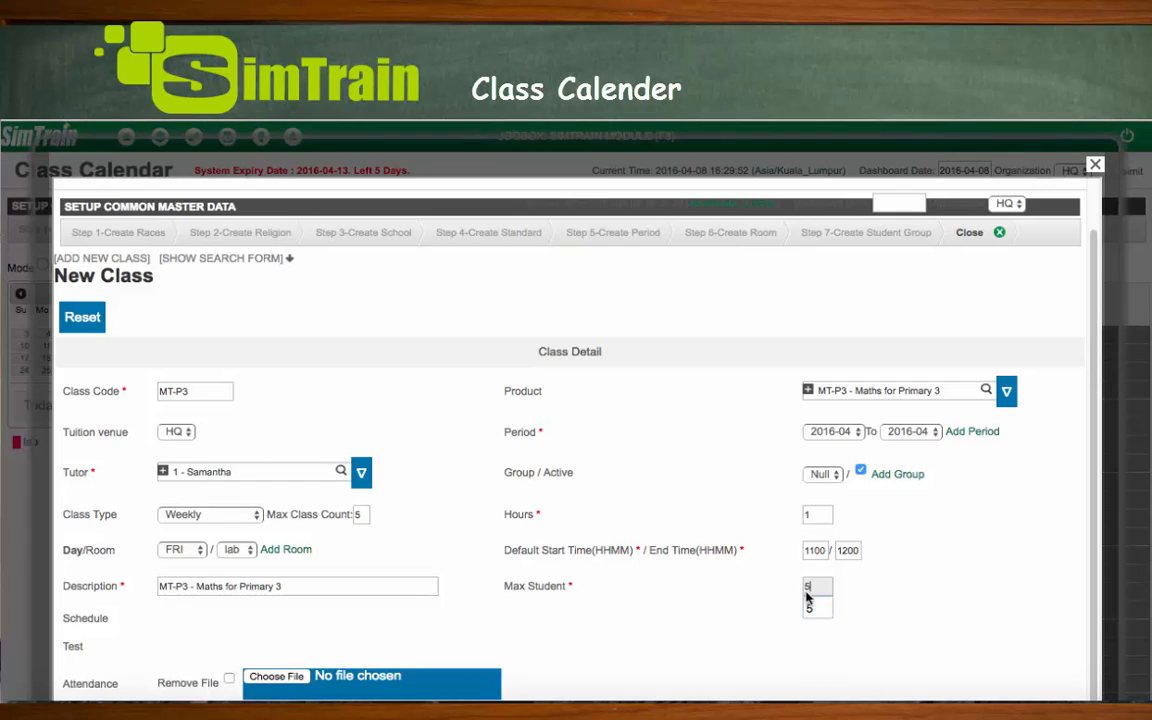
scroll(581, 648, "down", 1)
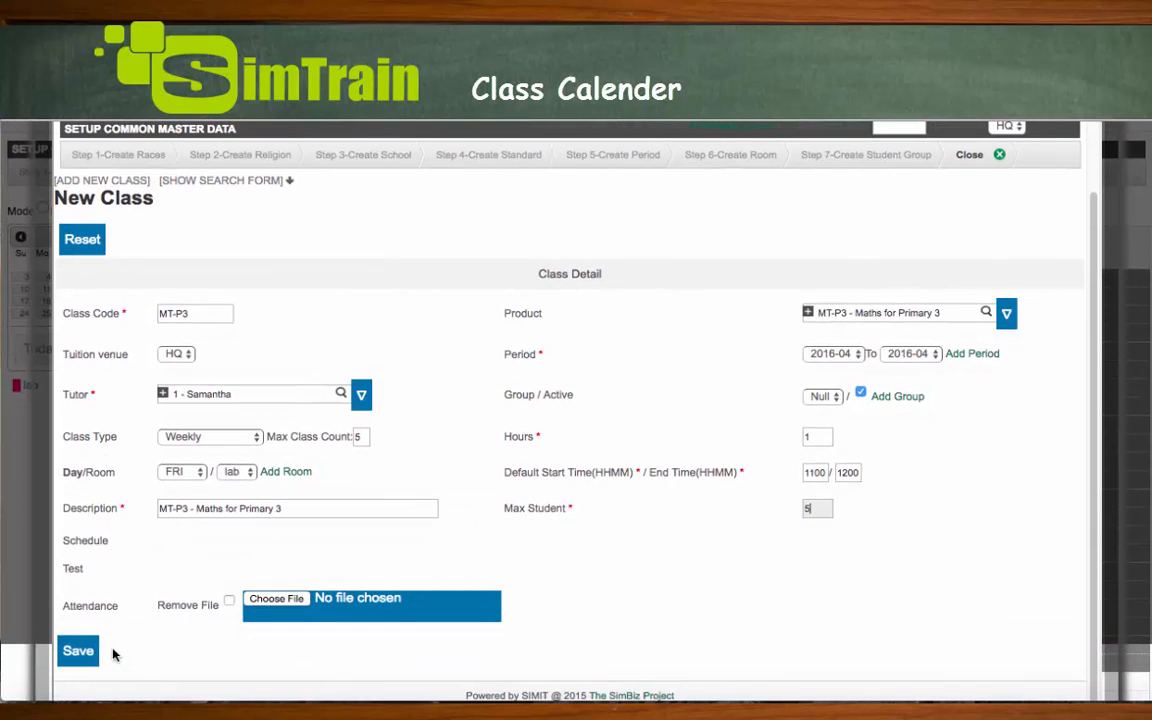
left_click(80, 651)
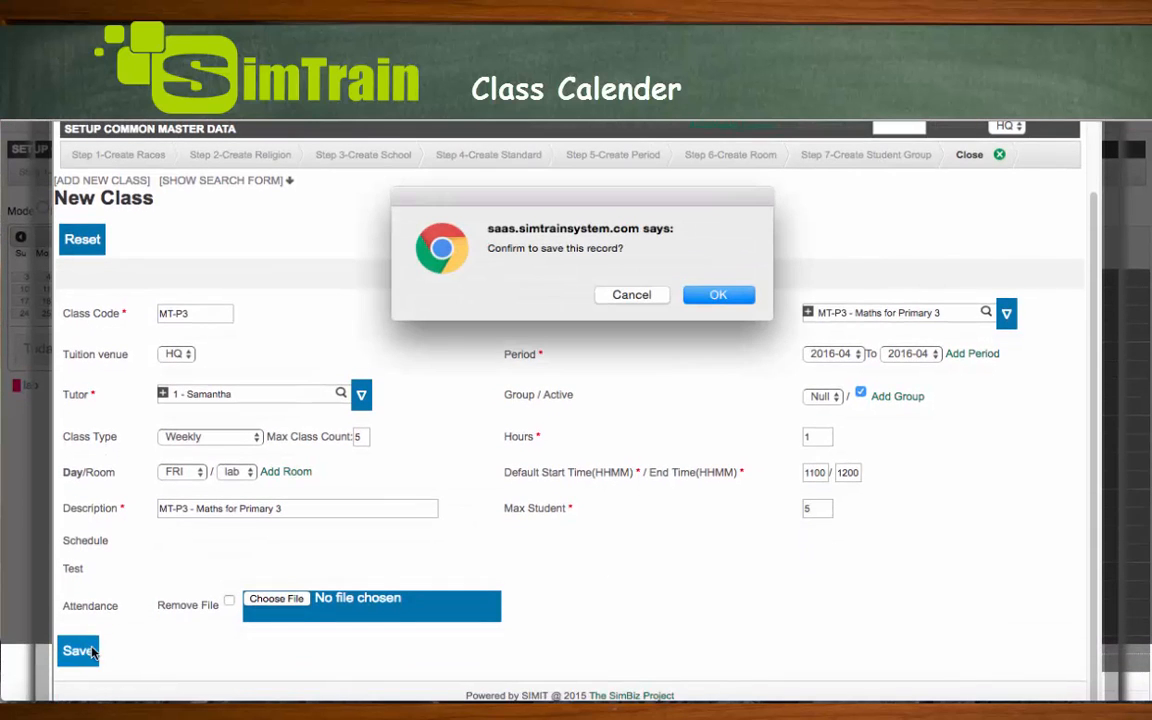
left_click(712, 295)
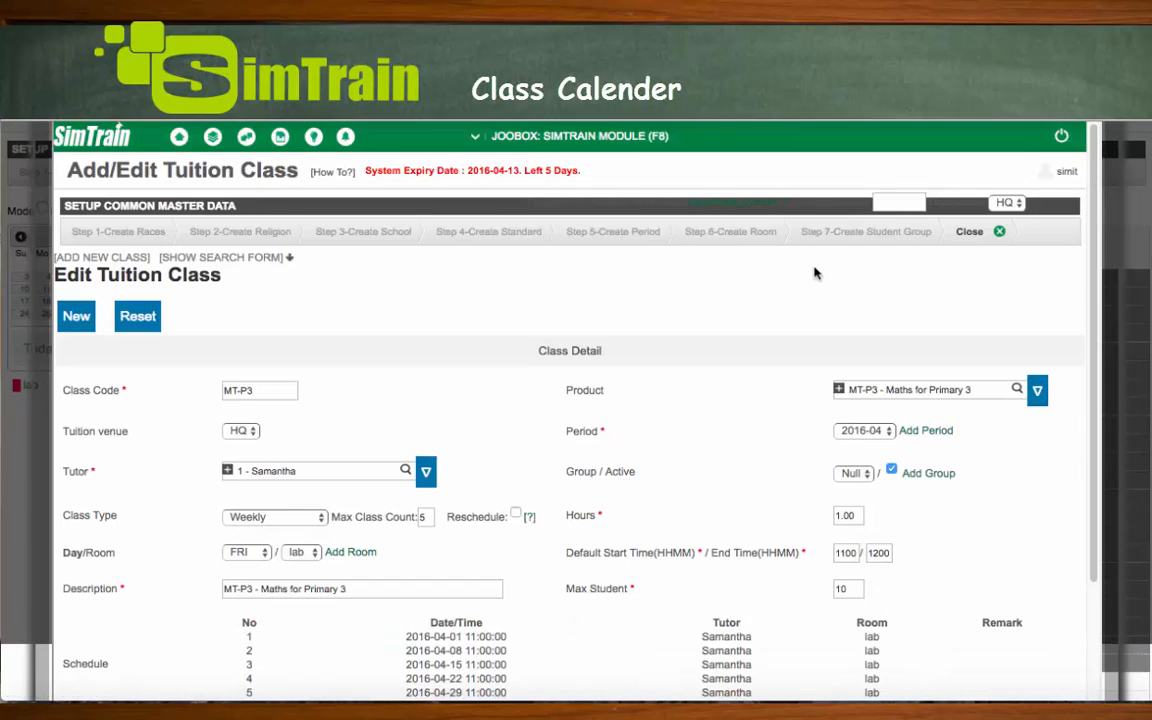
Review the saved class's generated schedule, close the record, and view the MT-P3 entry's details on the calendar.
scroll(817, 272, "down", 2)
scroll(815, 272, "down", 1)
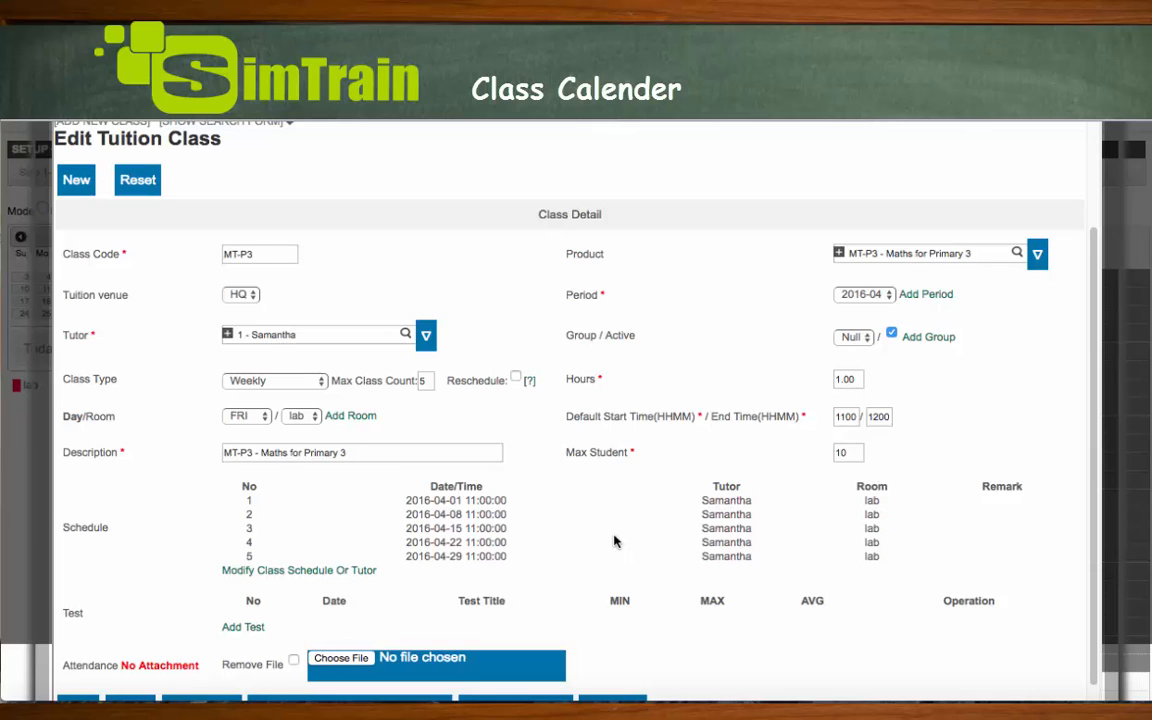
scroll(614, 541, "up", 3)
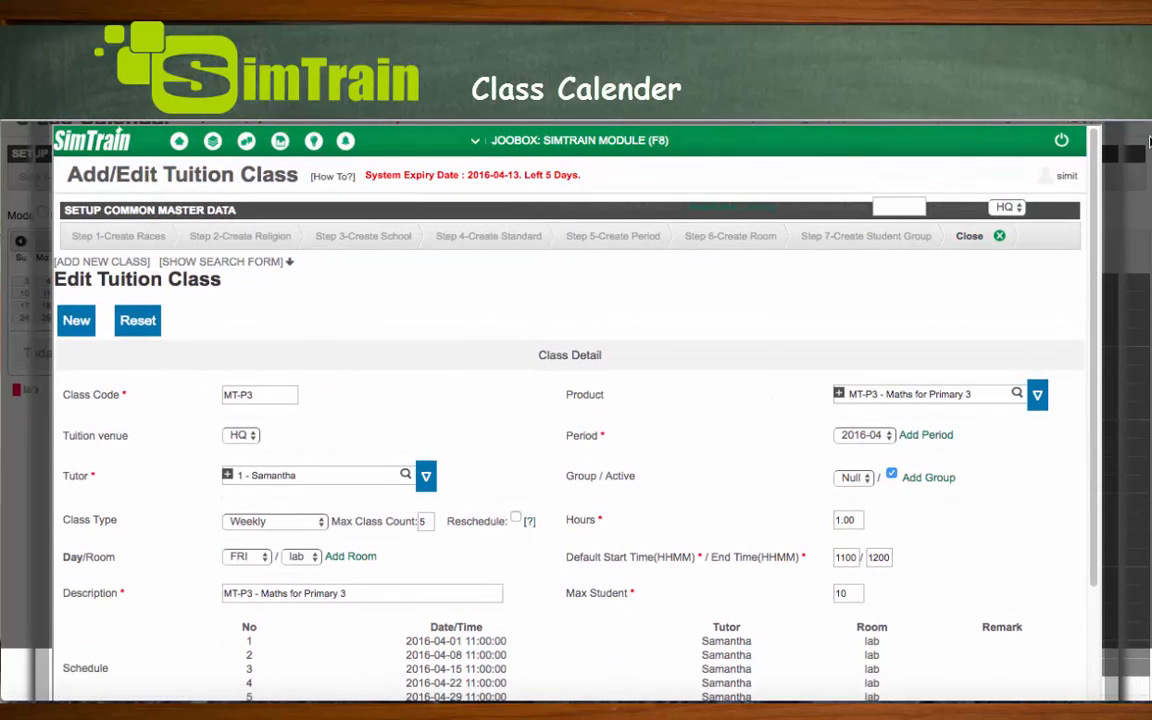
scroll(982, 237, "up", 1)
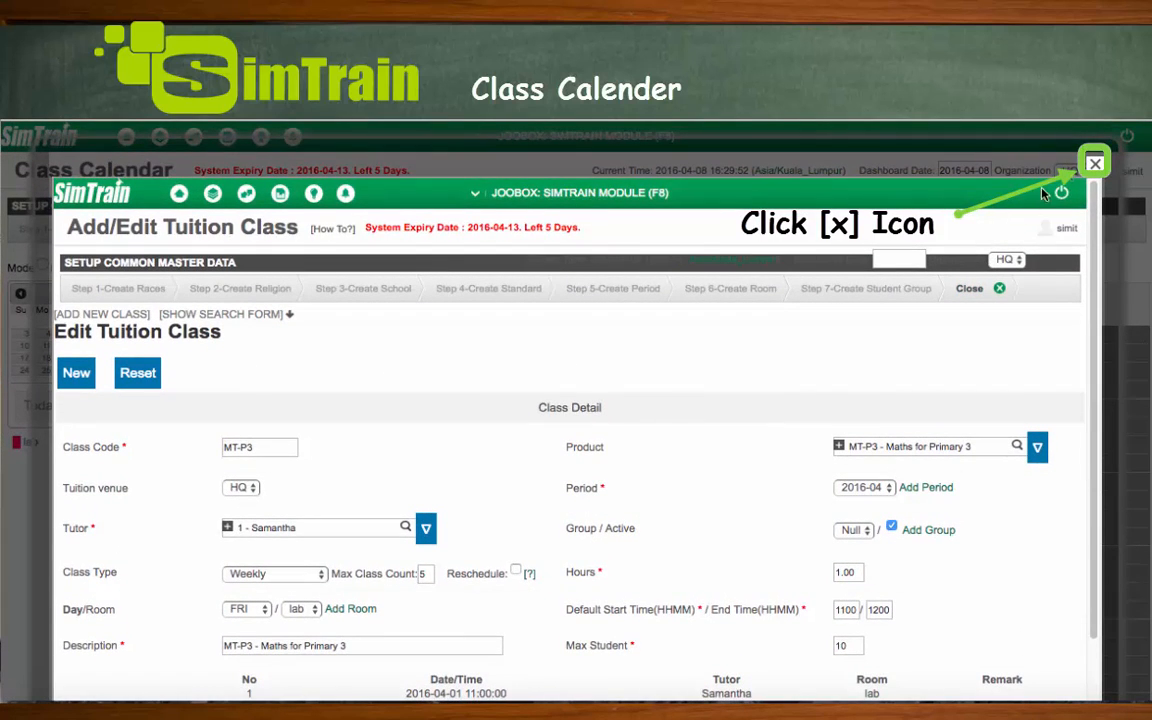
left_click(1095, 164)
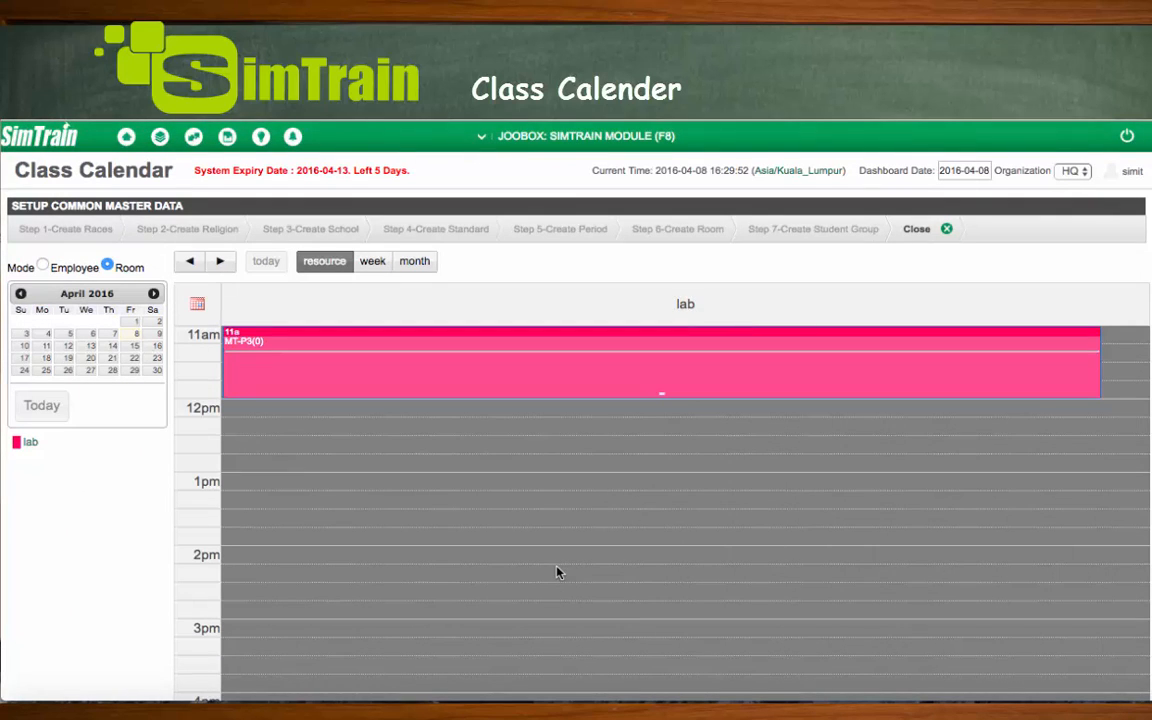
mouse_move(718, 353)
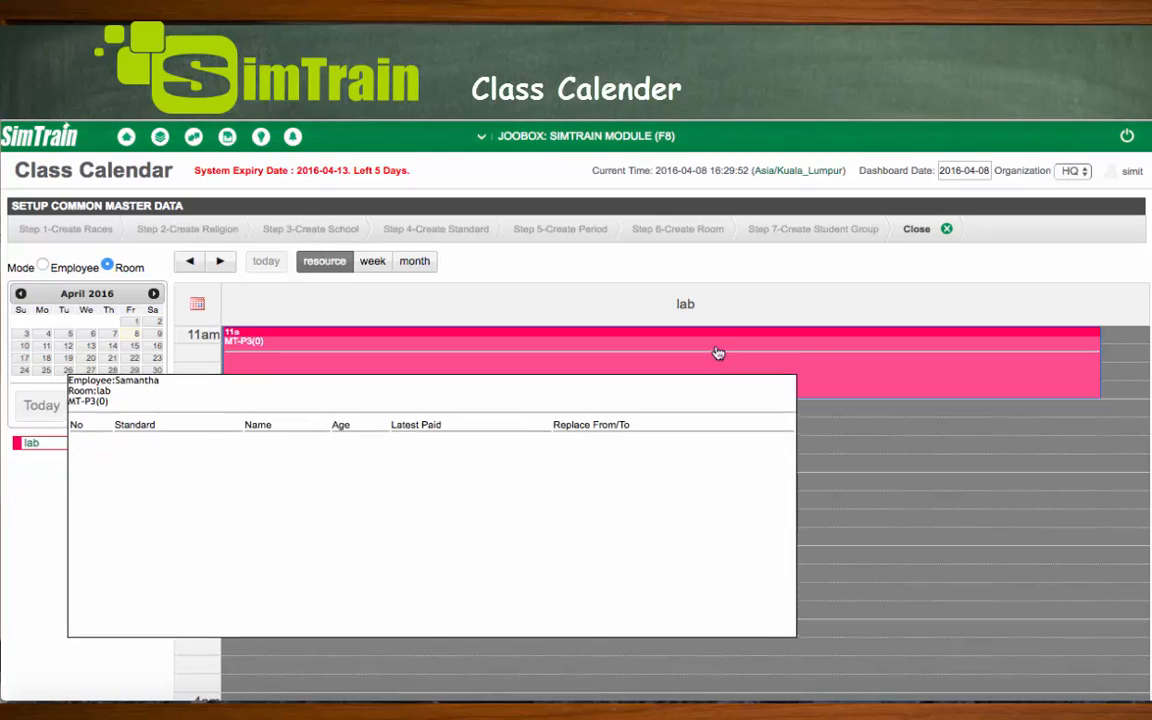
mouse_move(611, 381)
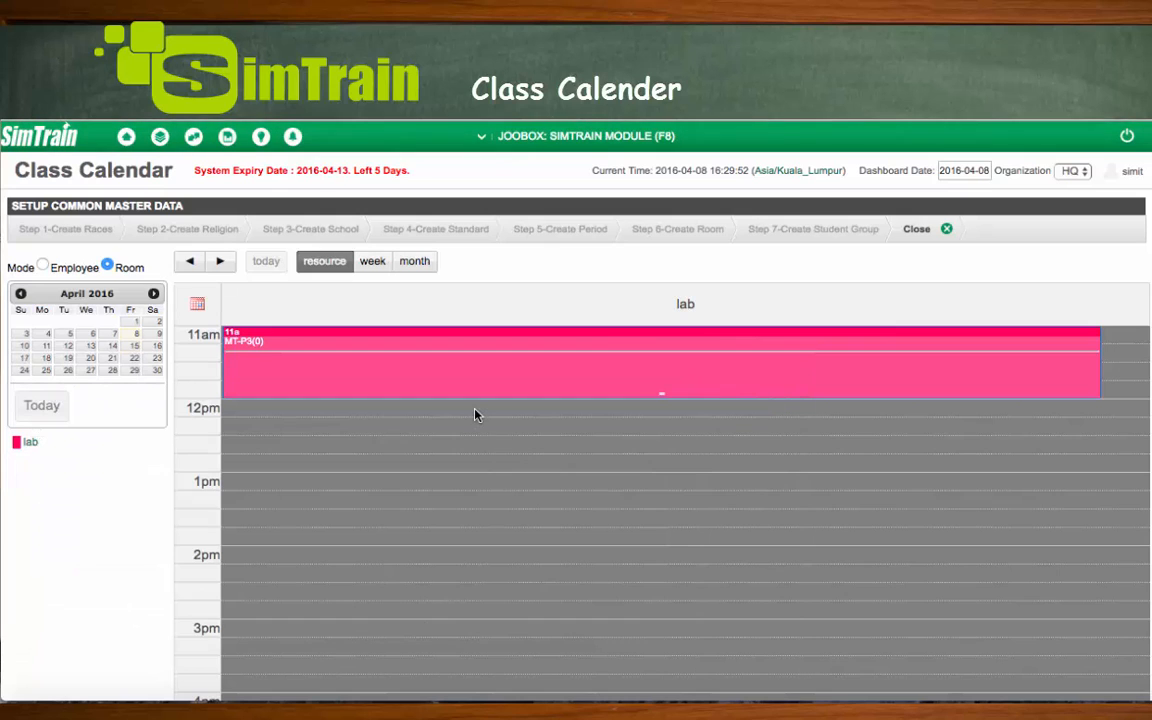
mouse_move(409, 352)
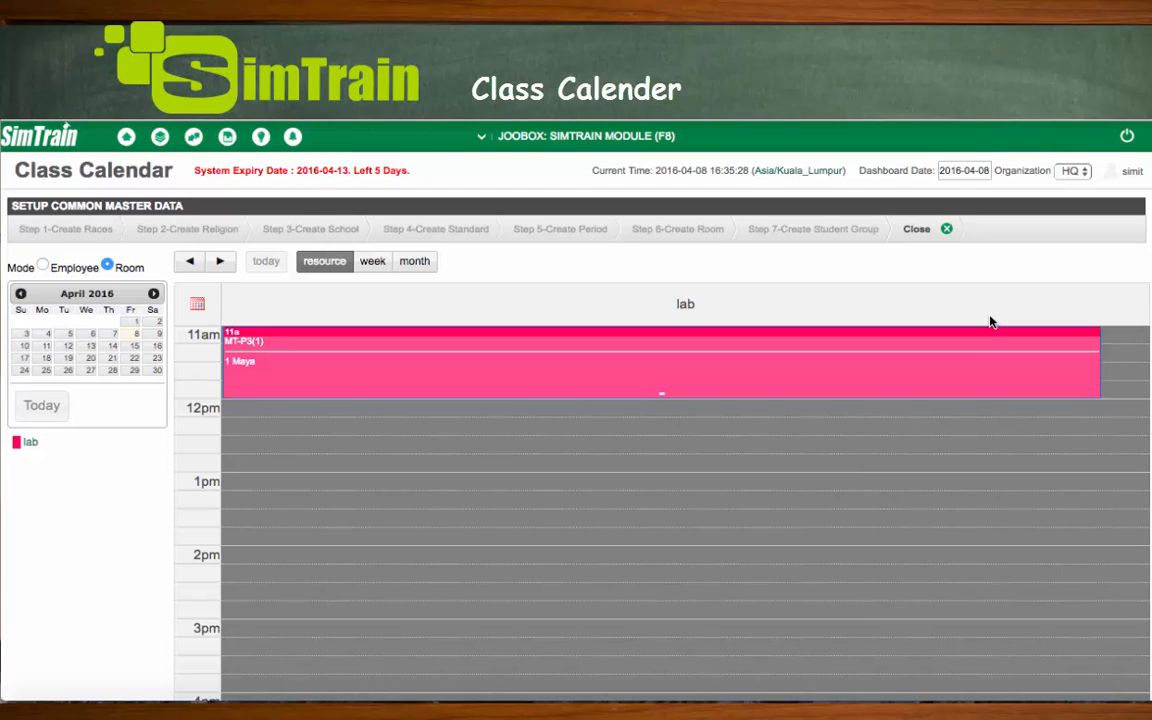
Mark the student present on 8/4 in the MT-P3 attendance checklist and save the attendance.
mouse_move(931, 357)
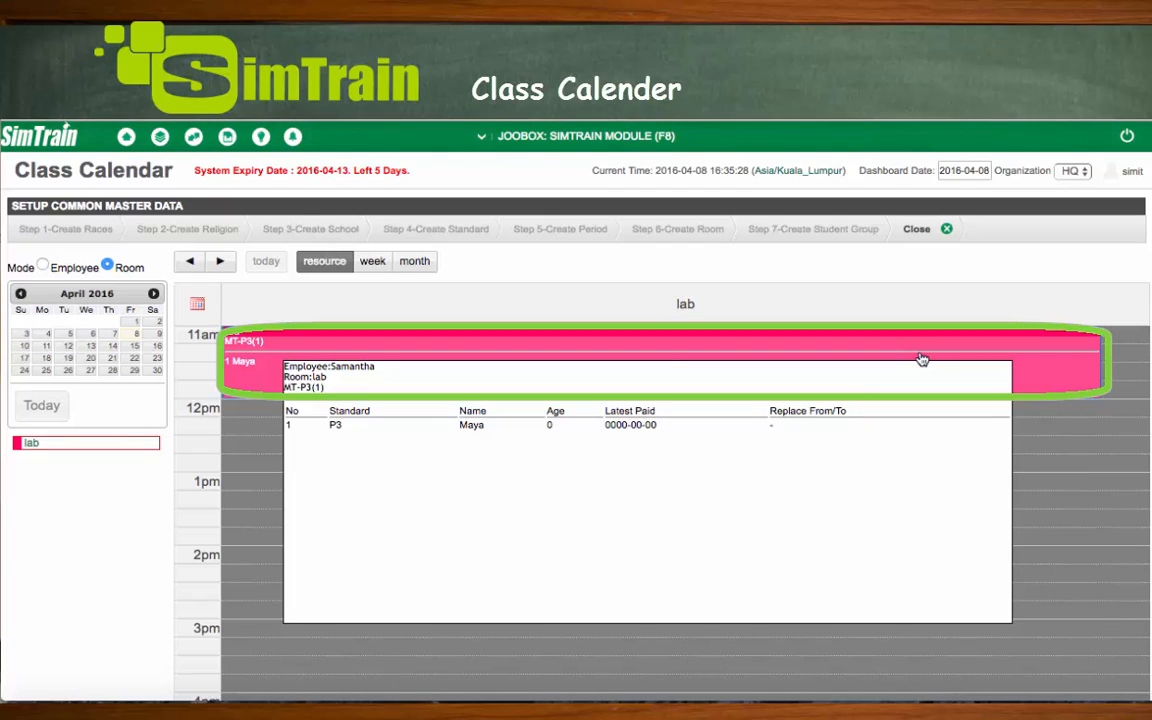
right_click(922, 358)
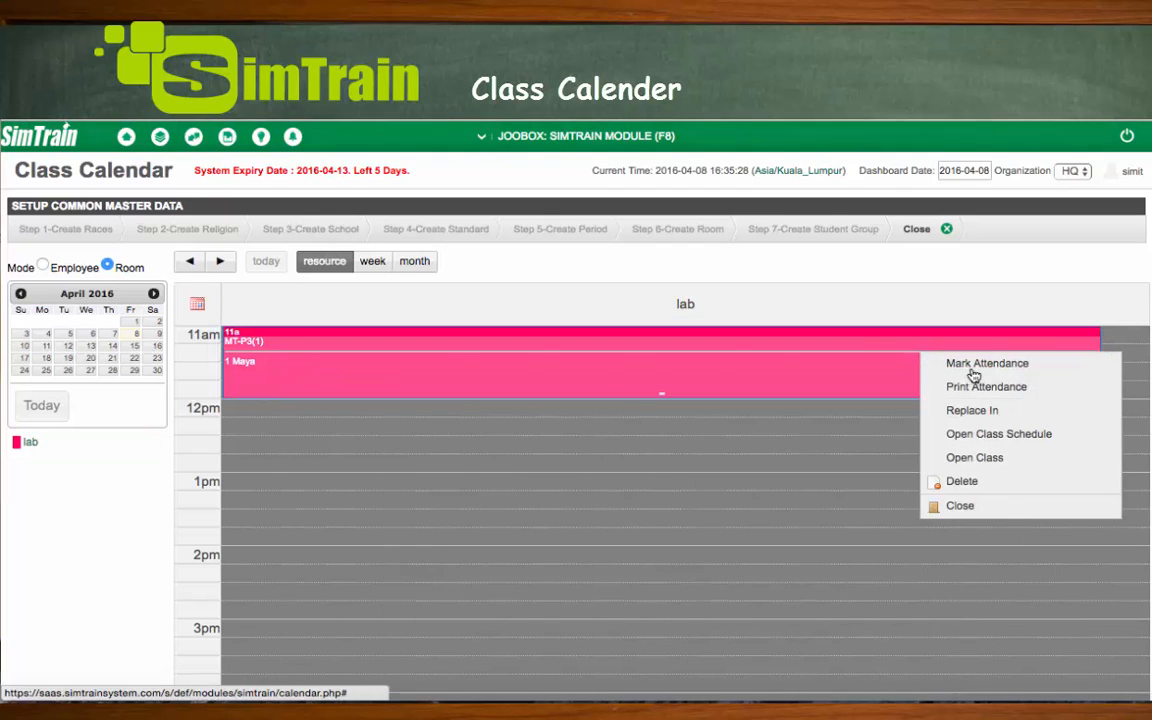
left_click(974, 367)
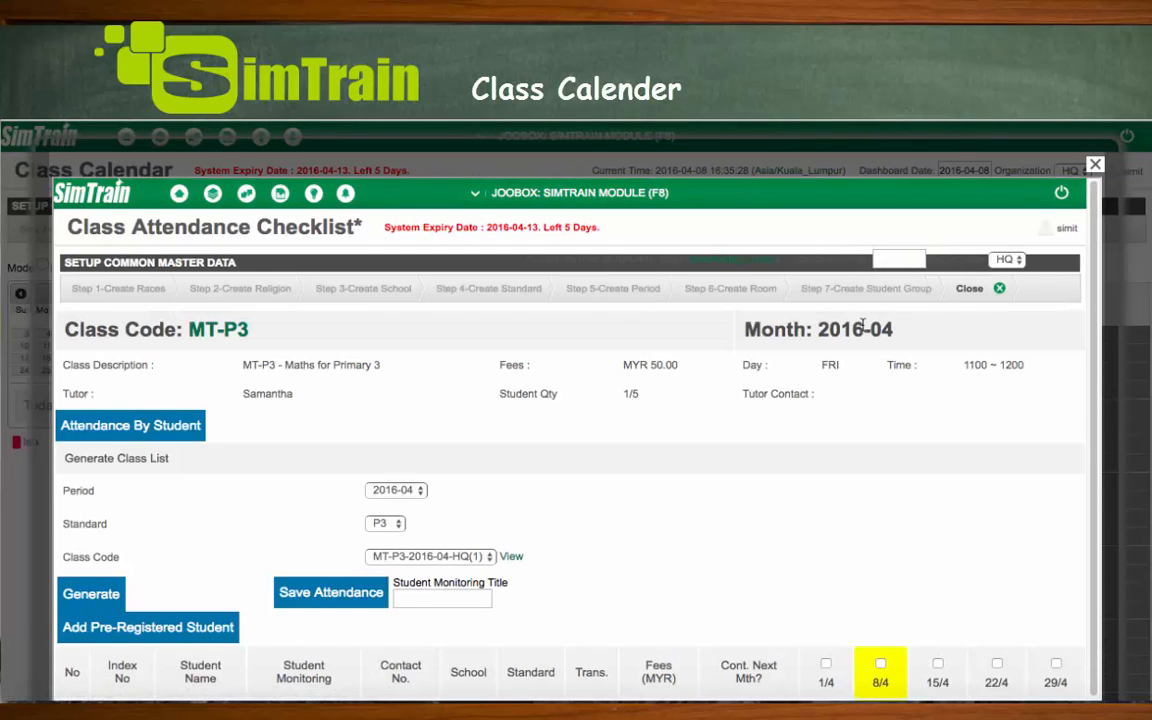
scroll(862, 324, "down", 2)
scroll(864, 331, "down", 1)
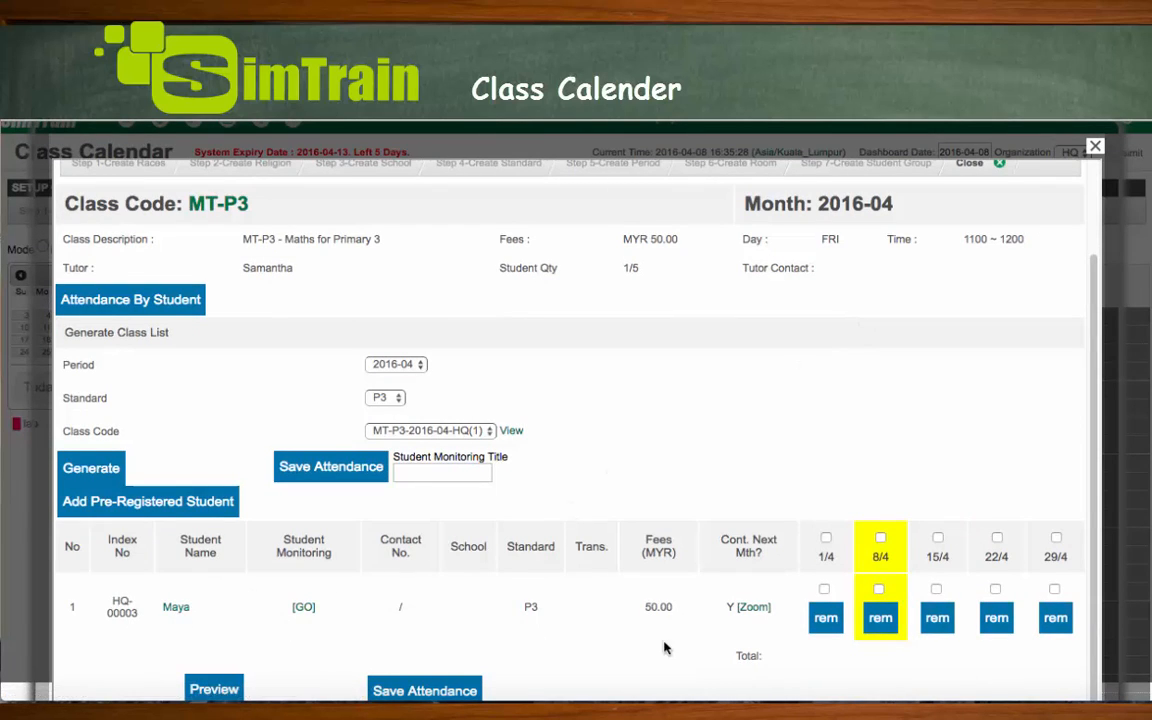
left_click(878, 590)
scroll(754, 433, "down", 2)
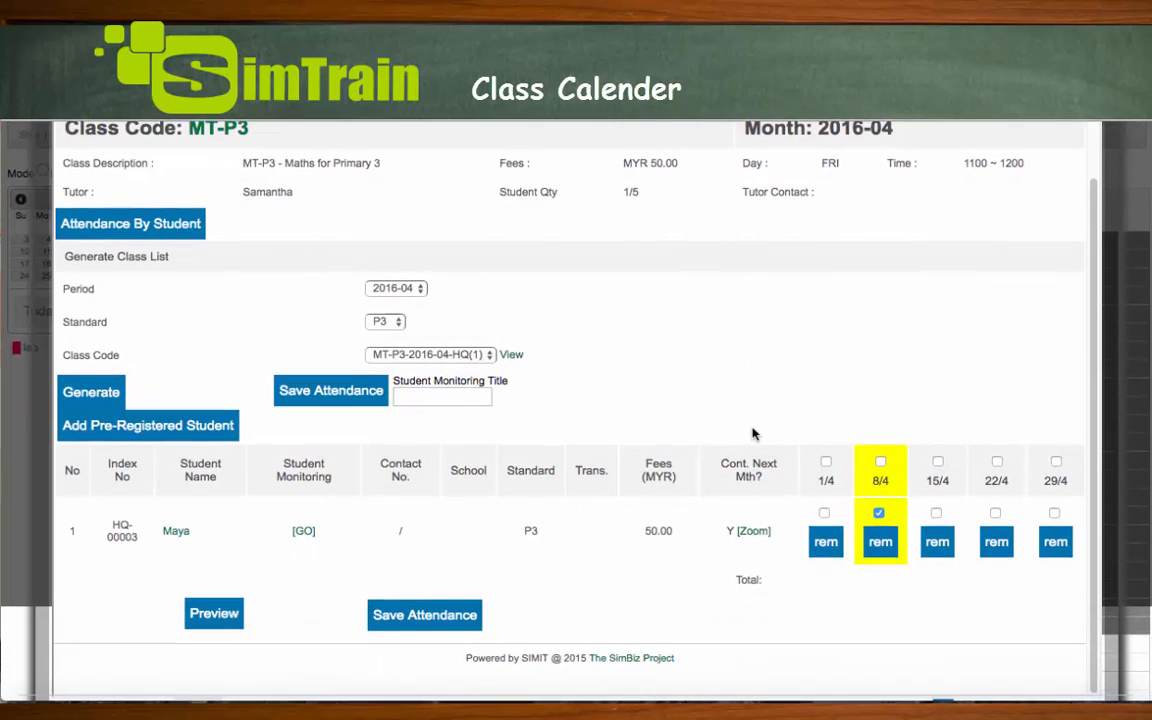
left_click(442, 622)
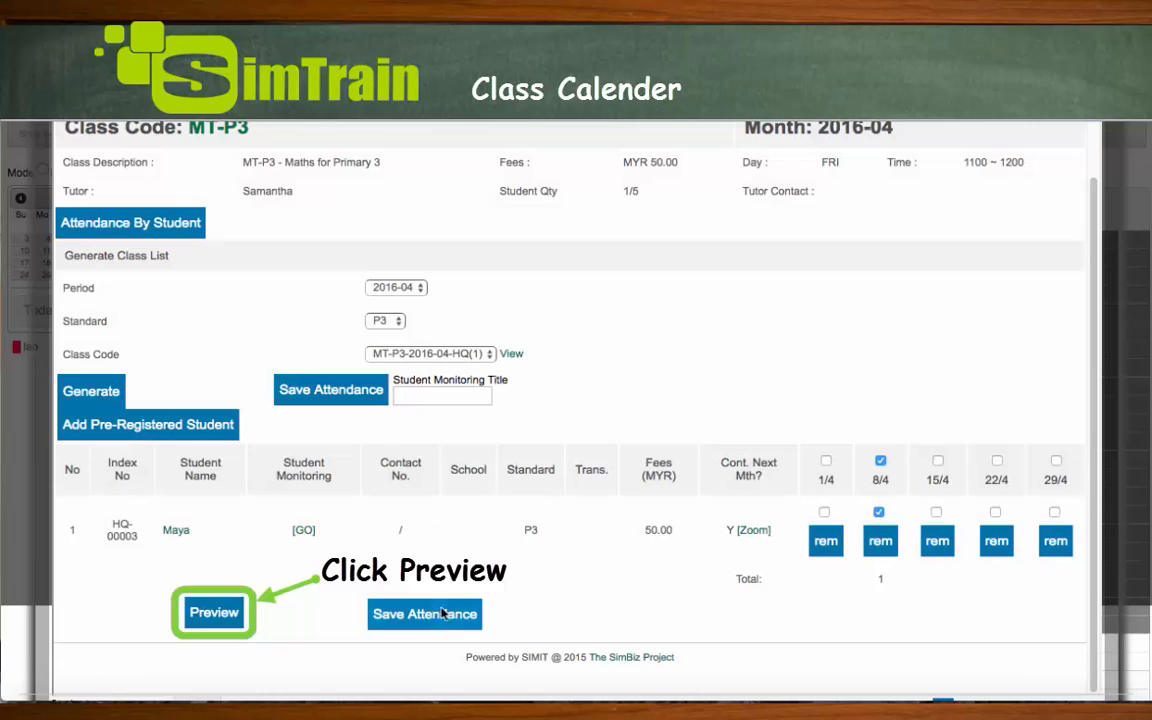
Preview the MT-P3 attendance sheet for 2016-04, then return to the class calendar.
left_click(214, 612)
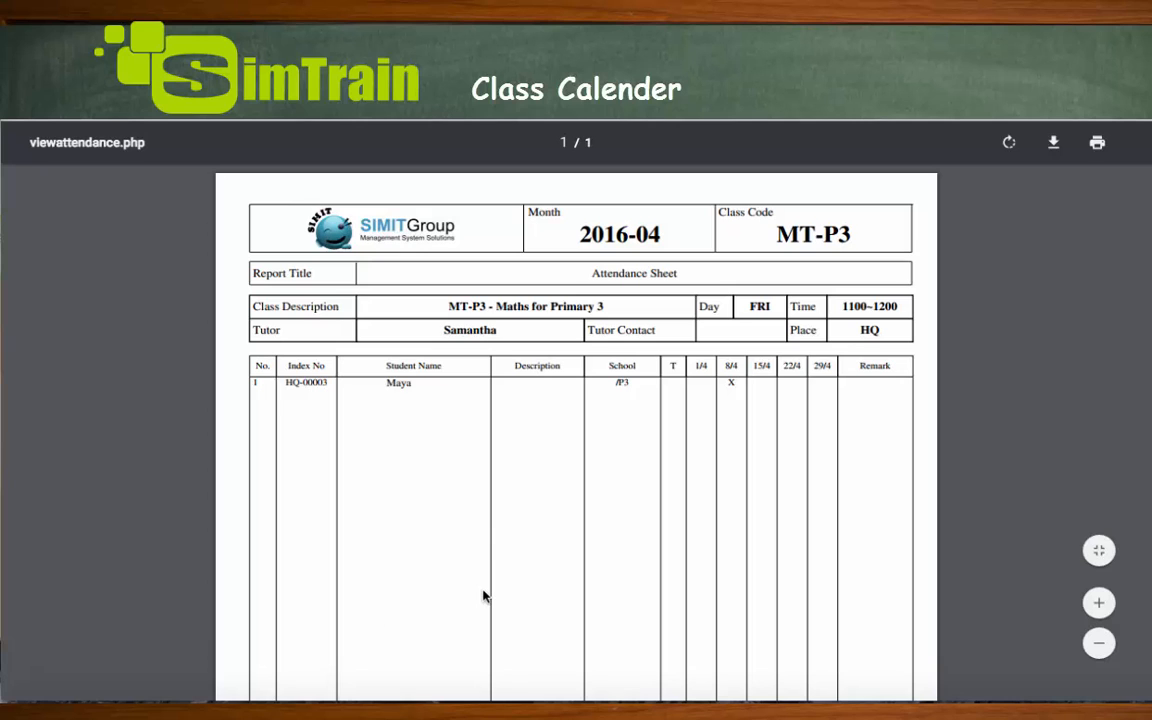
scroll(483, 596, "down", 2)
scroll(483, 596, "down", 3)
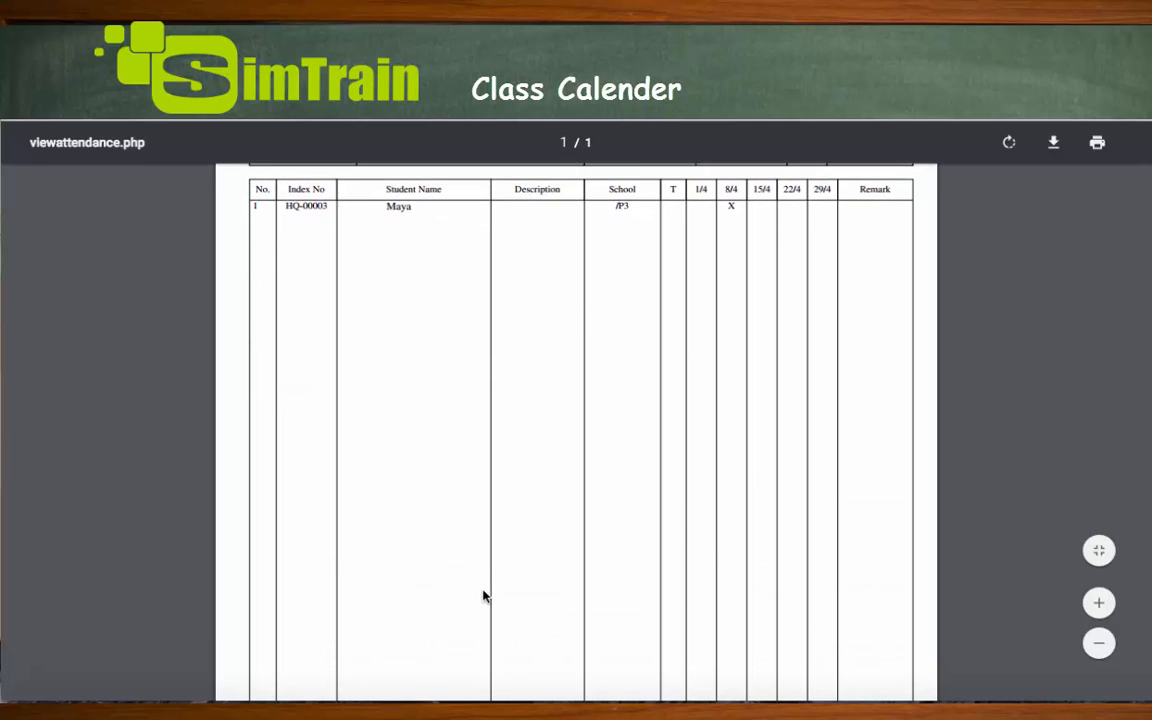
scroll(483, 596, "up", 4)
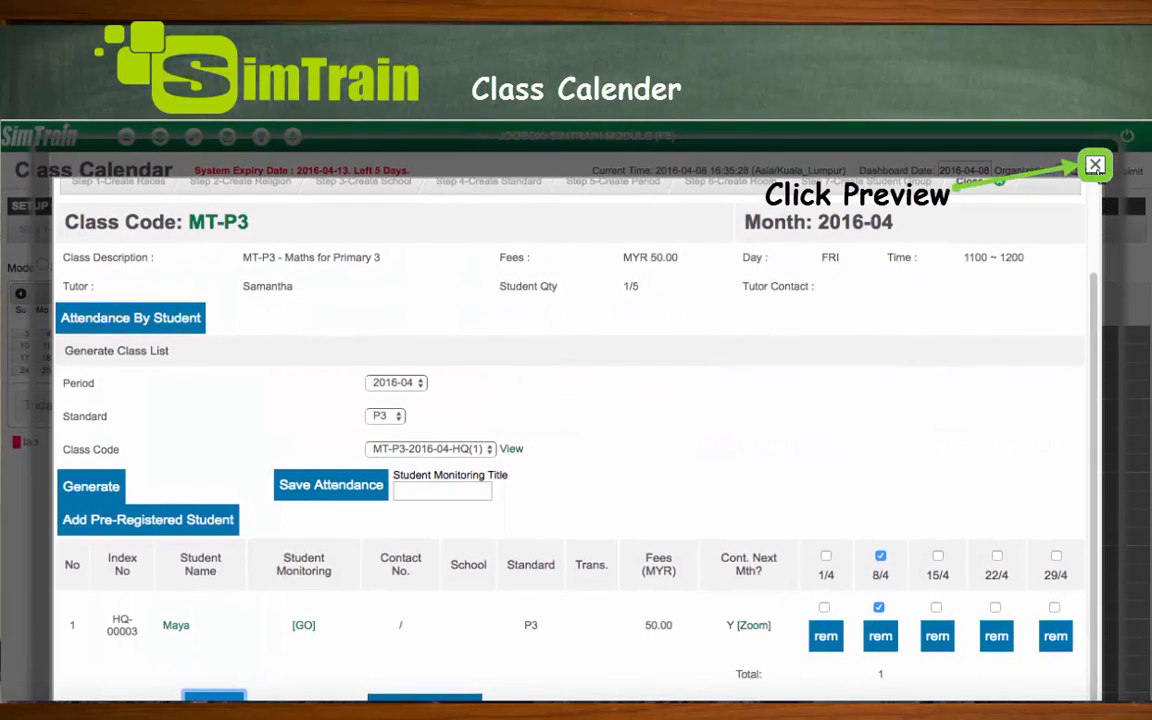
left_click(1095, 165)
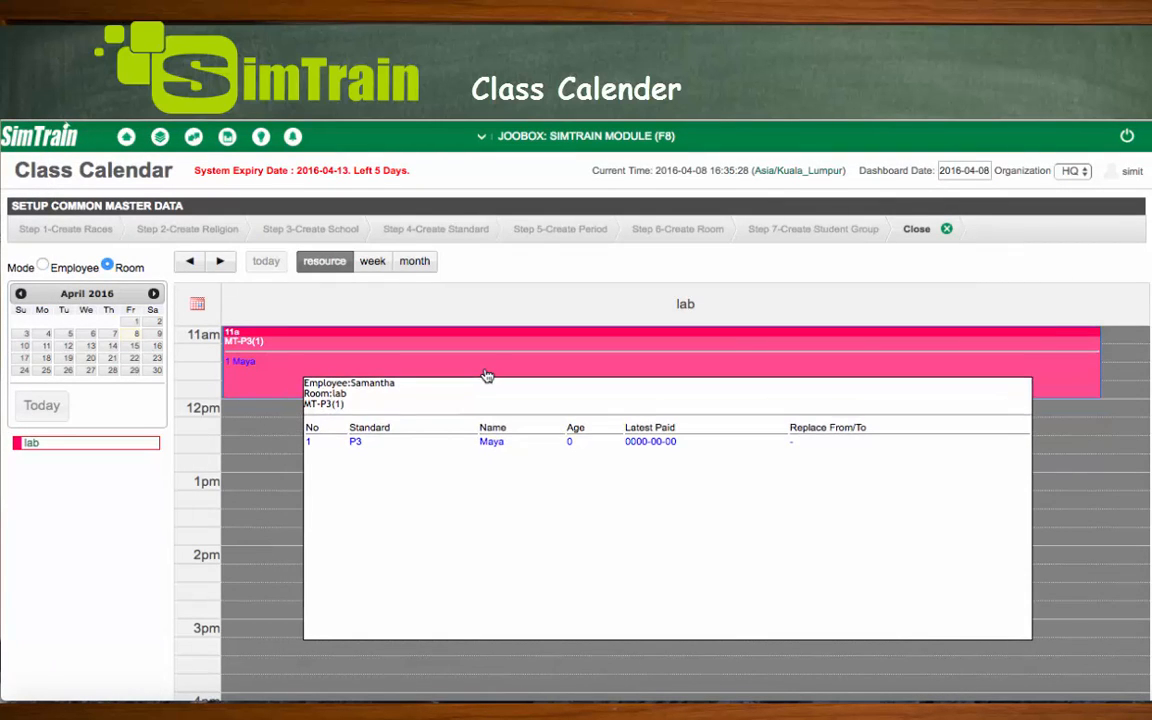
Use Print Attendance on the calendar's MT-P3 entry, examine the sheet down to its attendance totals, and close it.
right_click(486, 375)
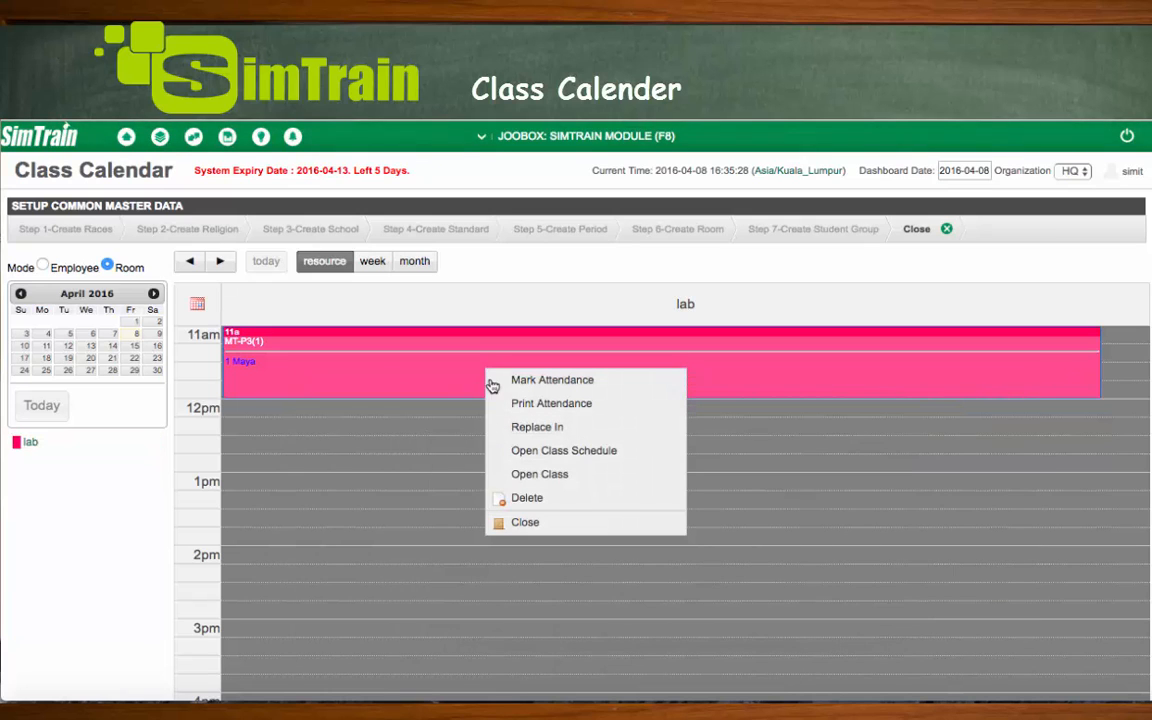
left_click(540, 408)
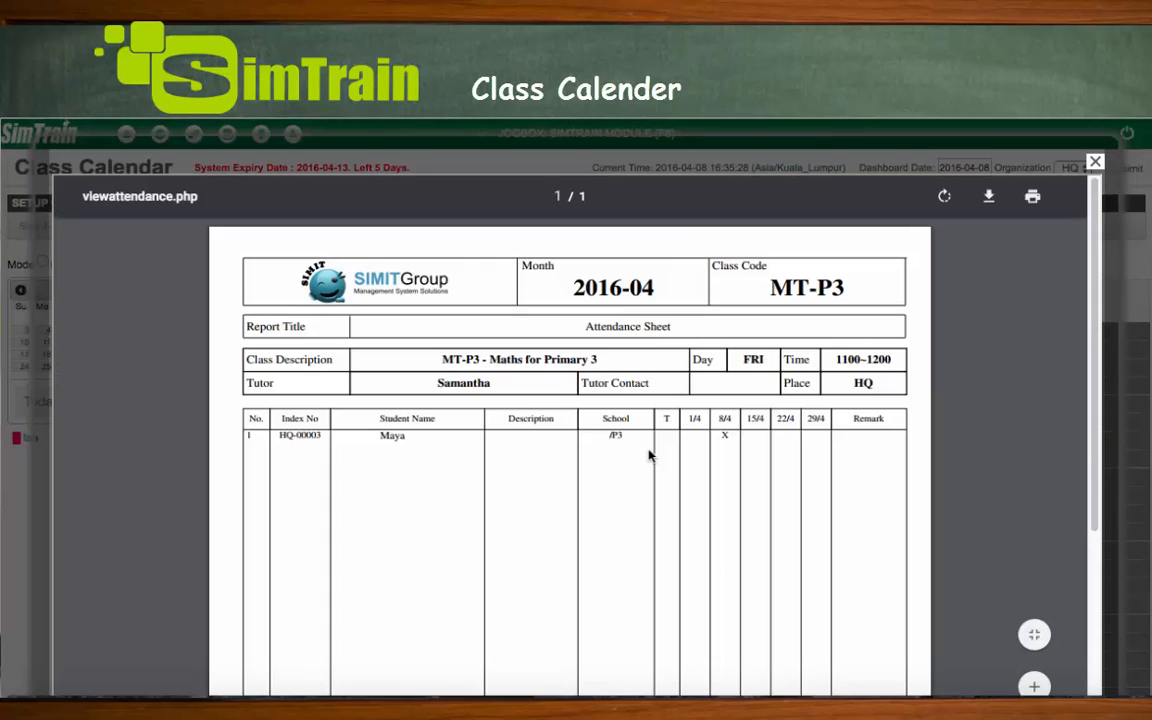
scroll(648, 455, "down", 5)
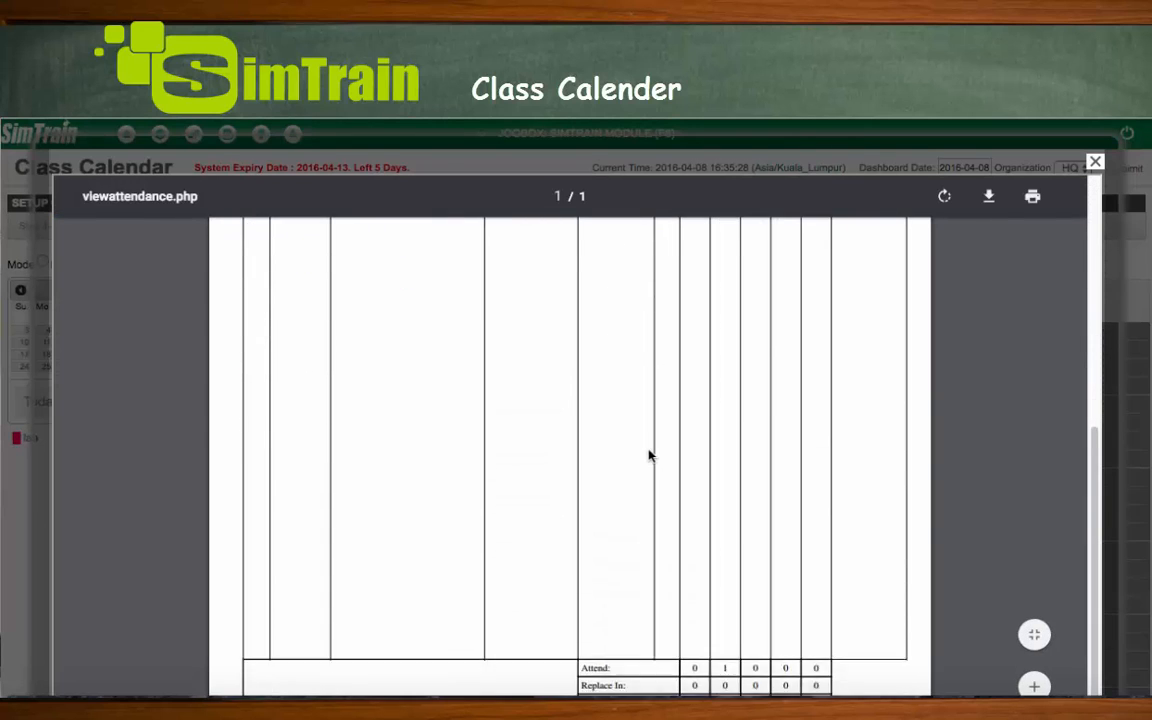
scroll(648, 455, "down", 3)
scroll(648, 455, "up", 3)
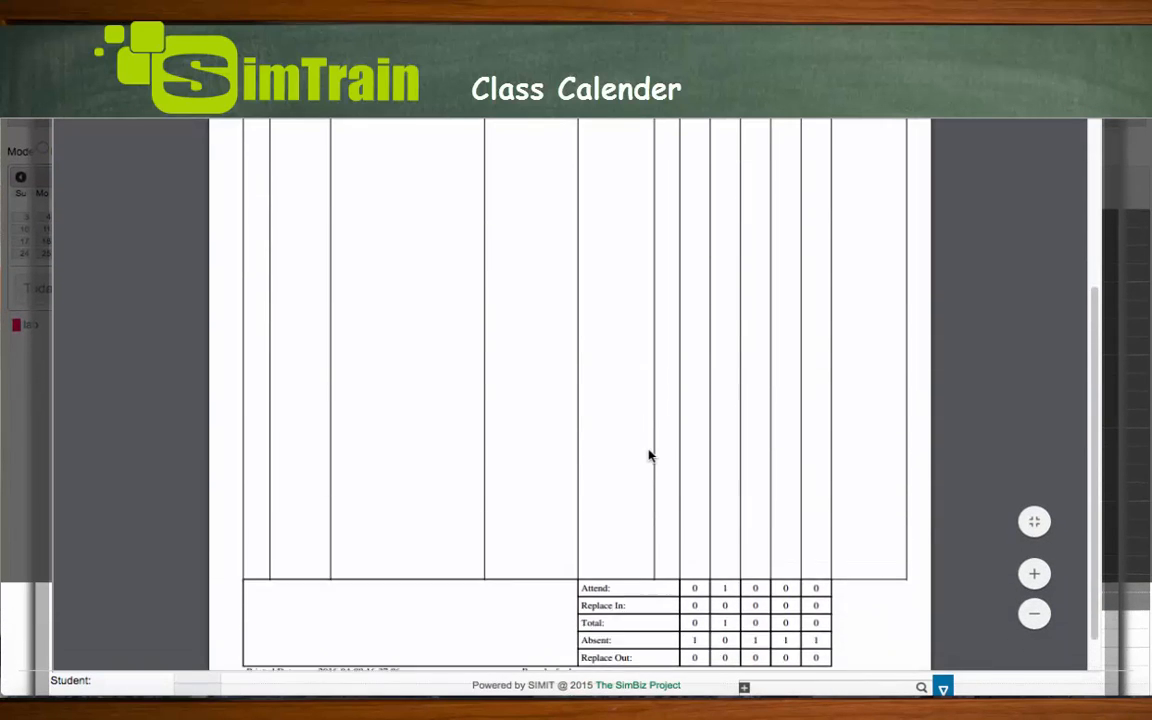
scroll(648, 455, "down", 3)
scroll(648, 455, "up", 6)
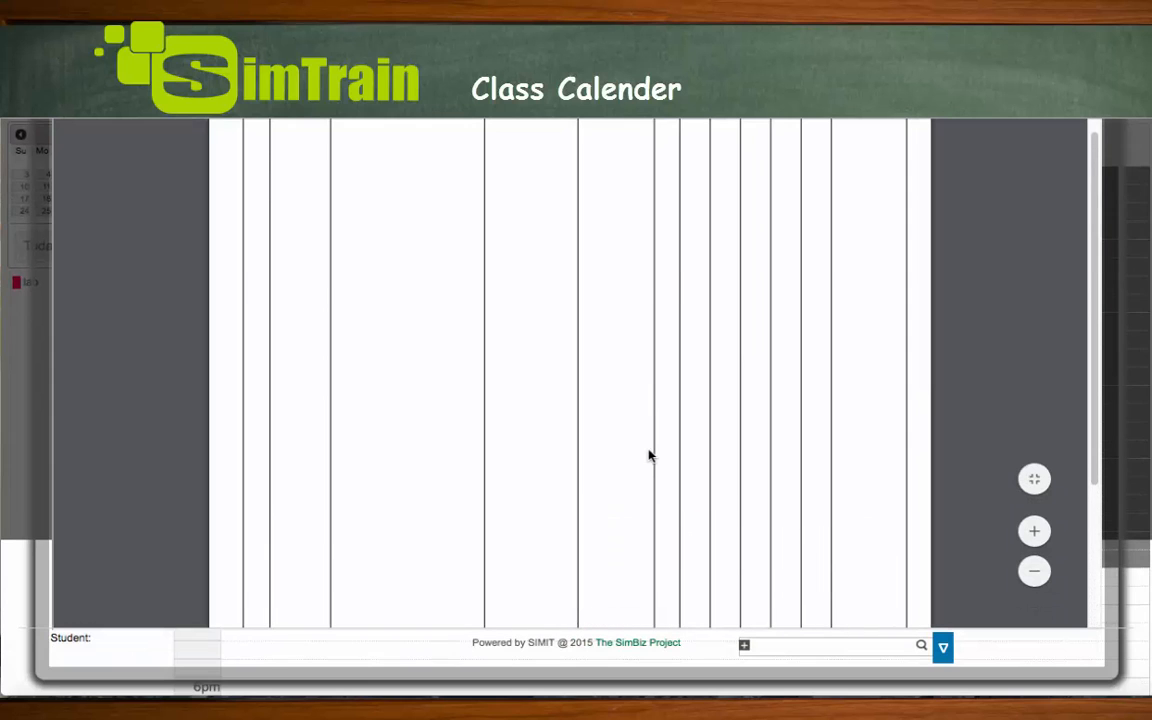
scroll(648, 455, "up", 2)
scroll(648, 455, "up", 2)
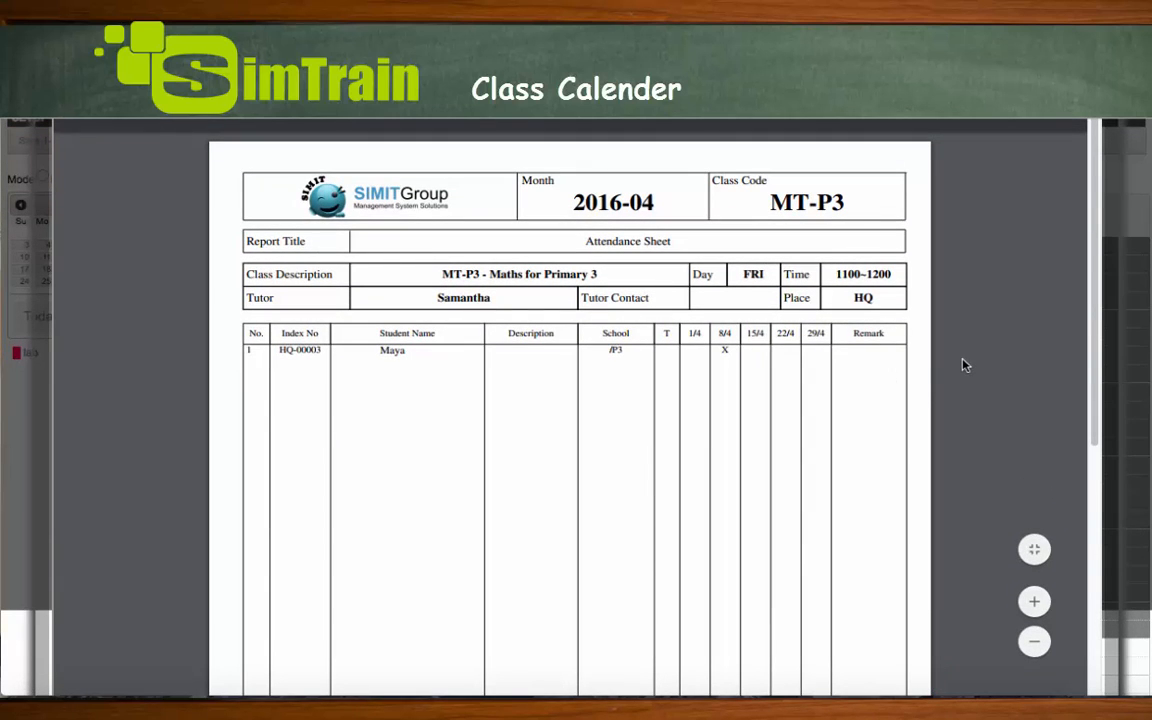
scroll(962, 365, "up", 2)
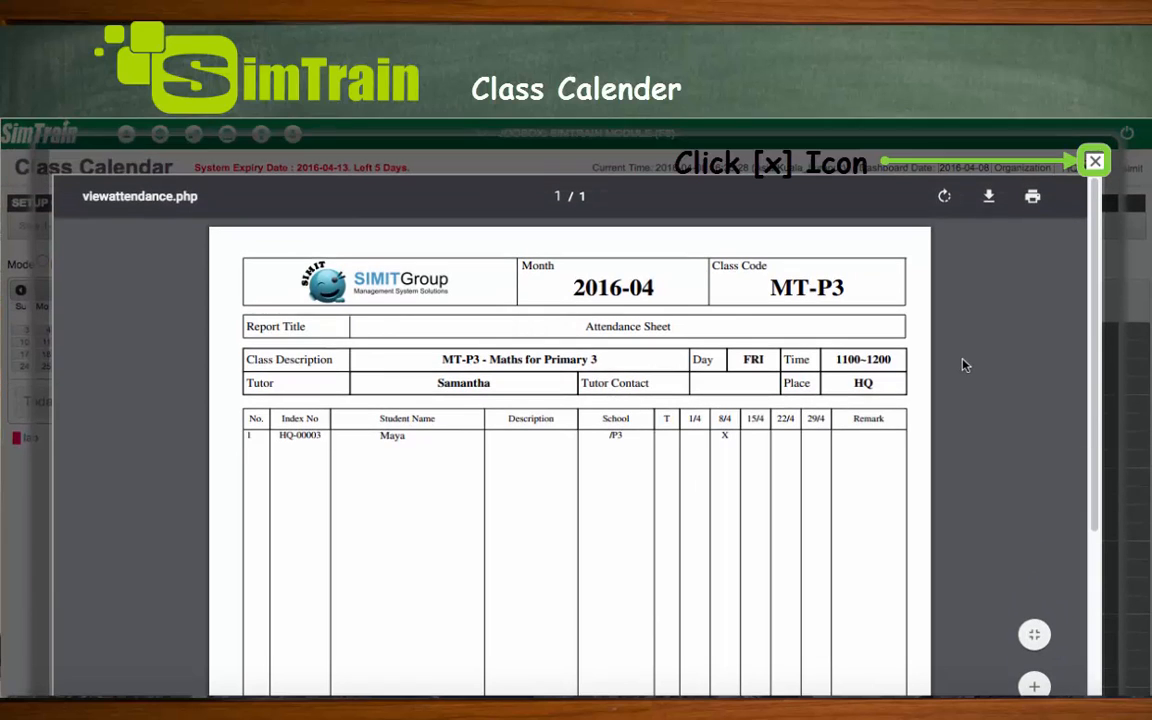
left_click(1095, 162)
mouse_move(839, 341)
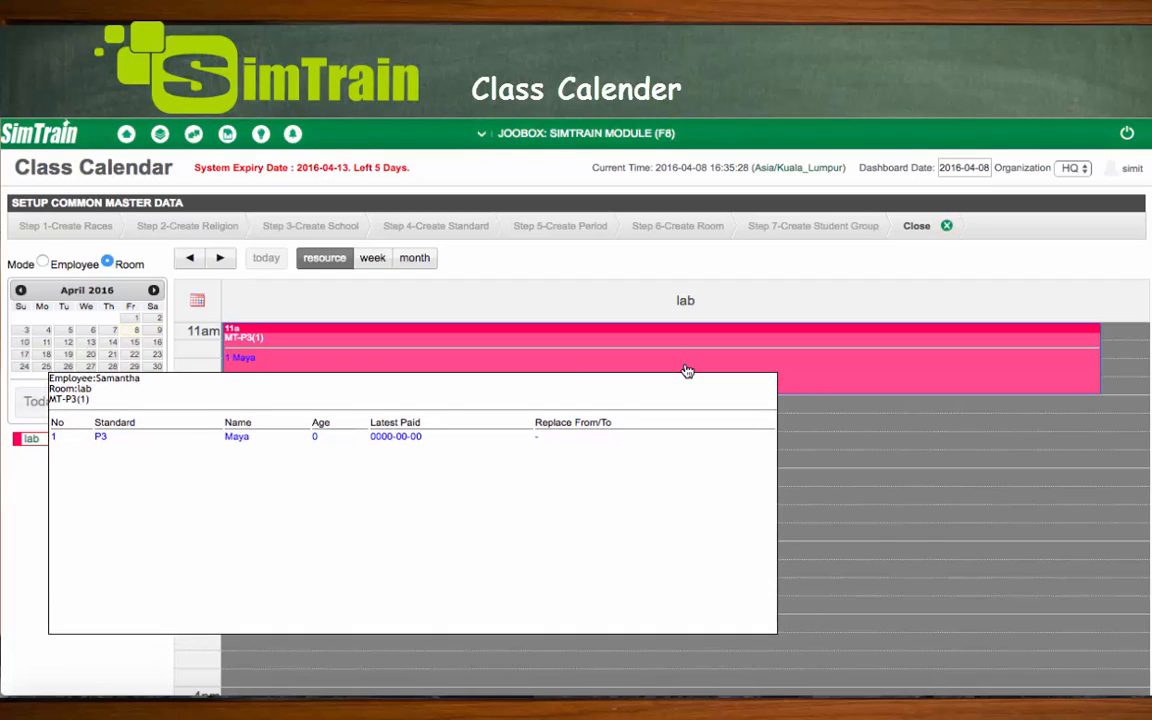
right_click(686, 370)
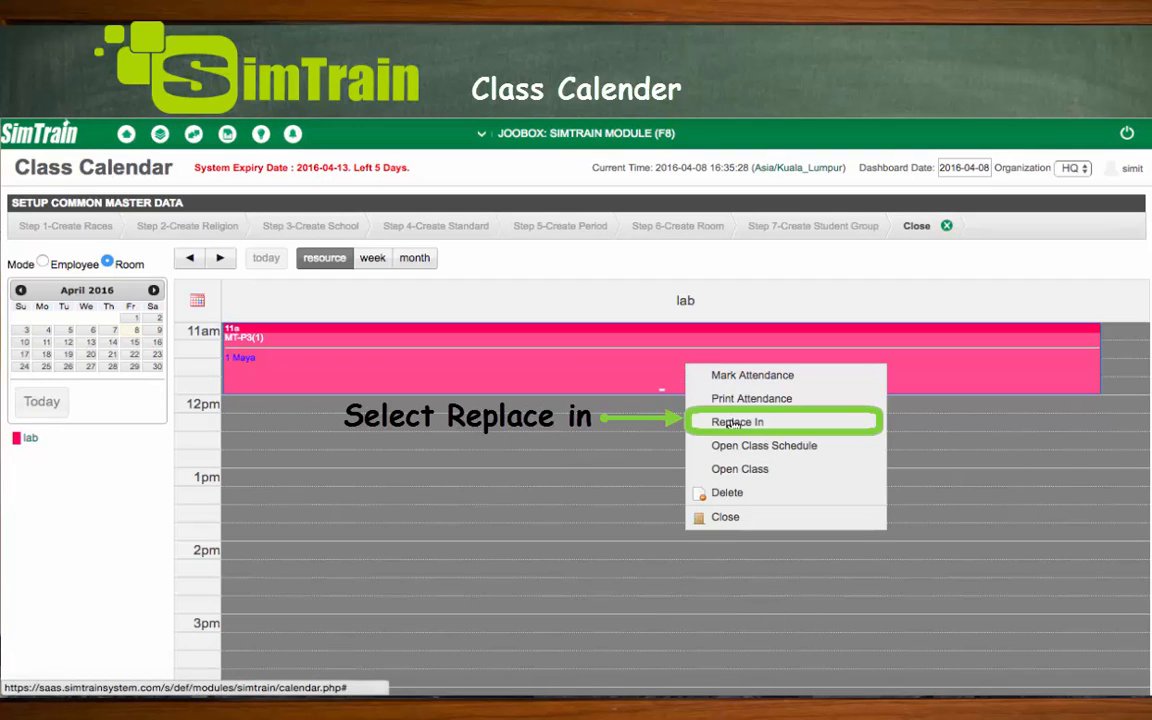
left_click(735, 421)
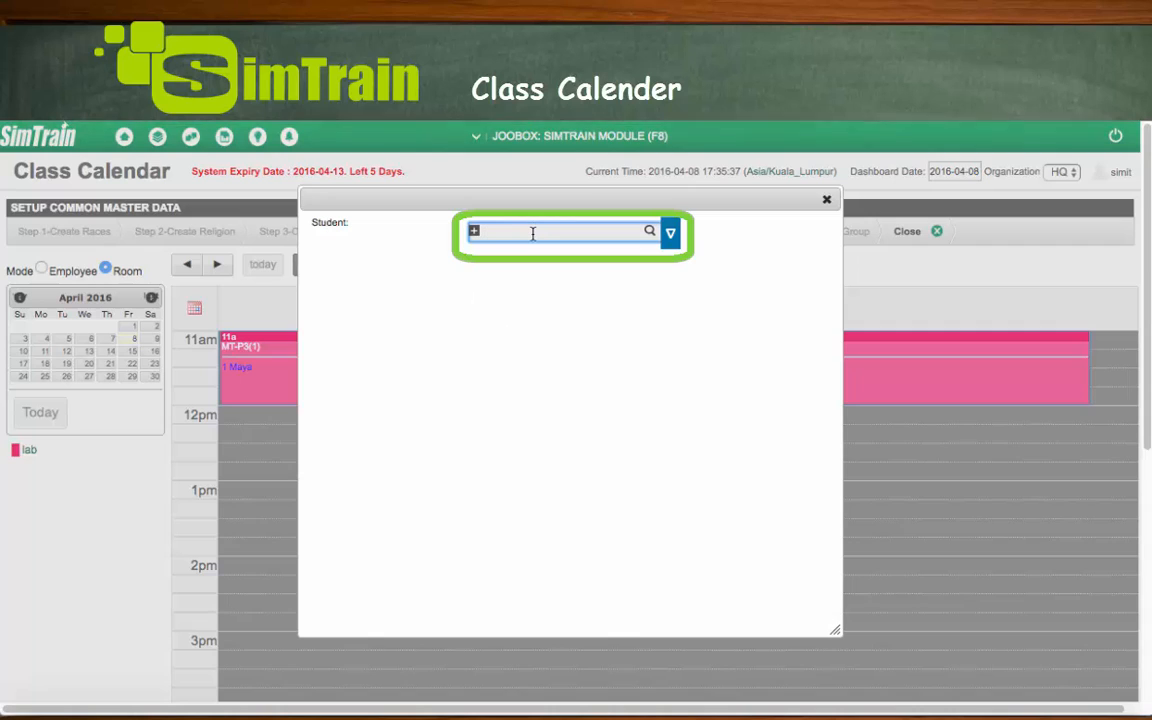
type("Tim")
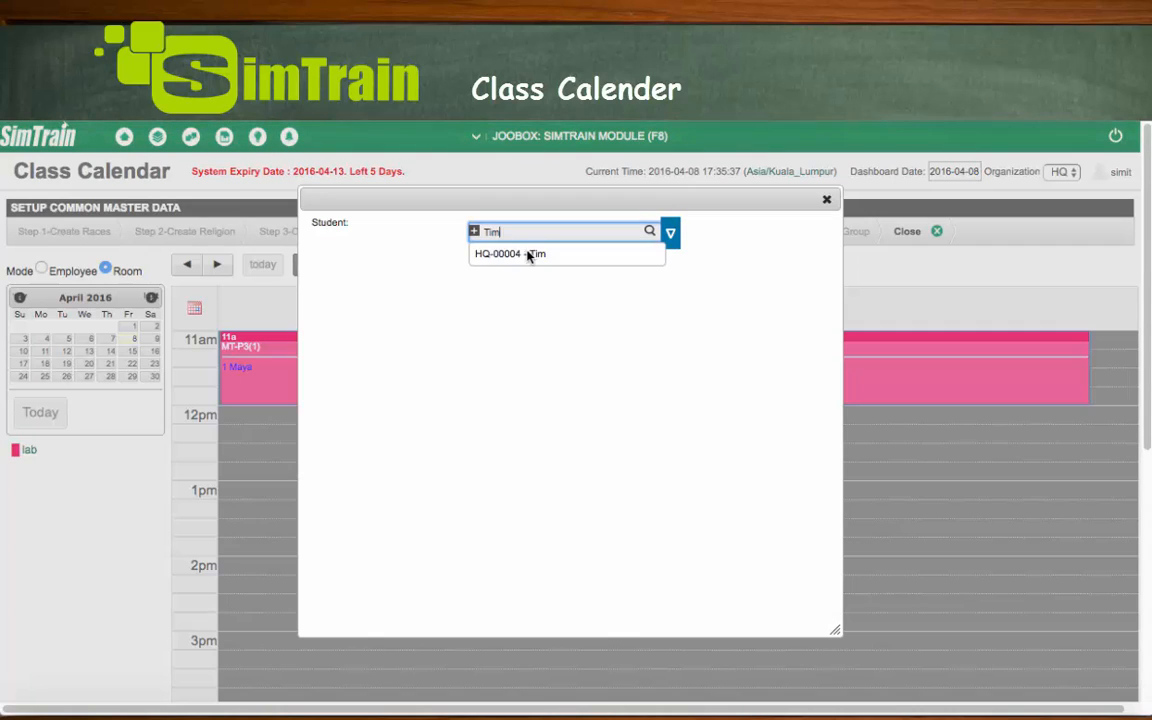
left_click(579, 254)
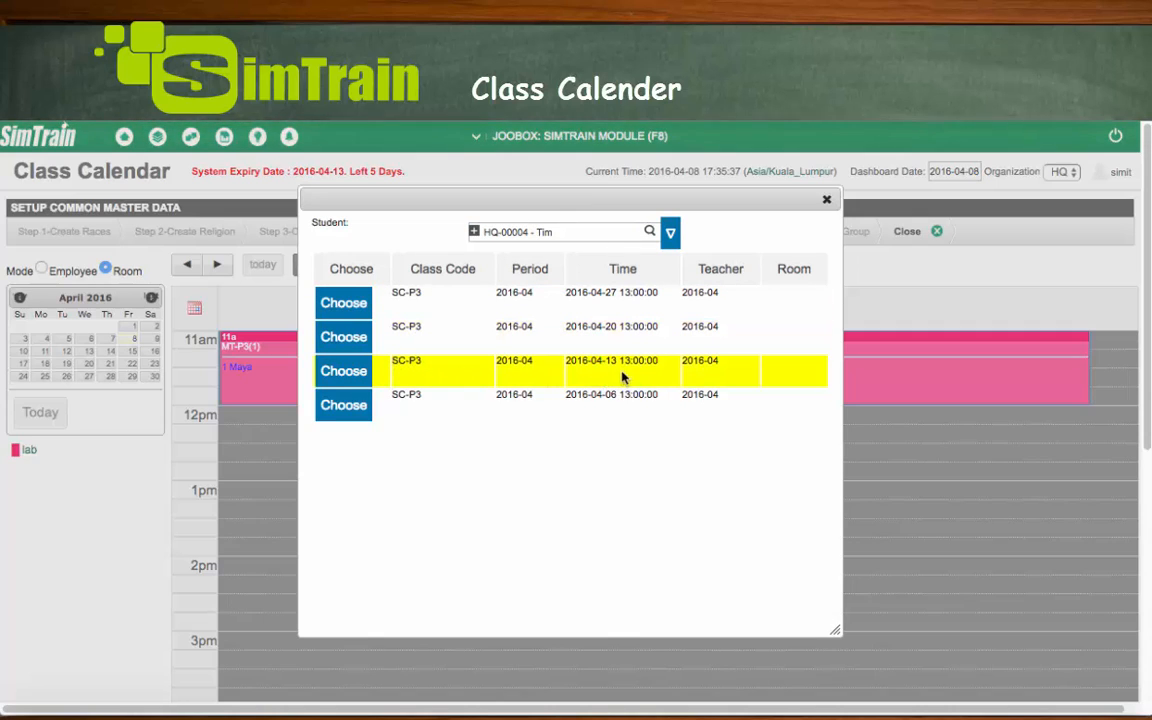
left_click(343, 371)
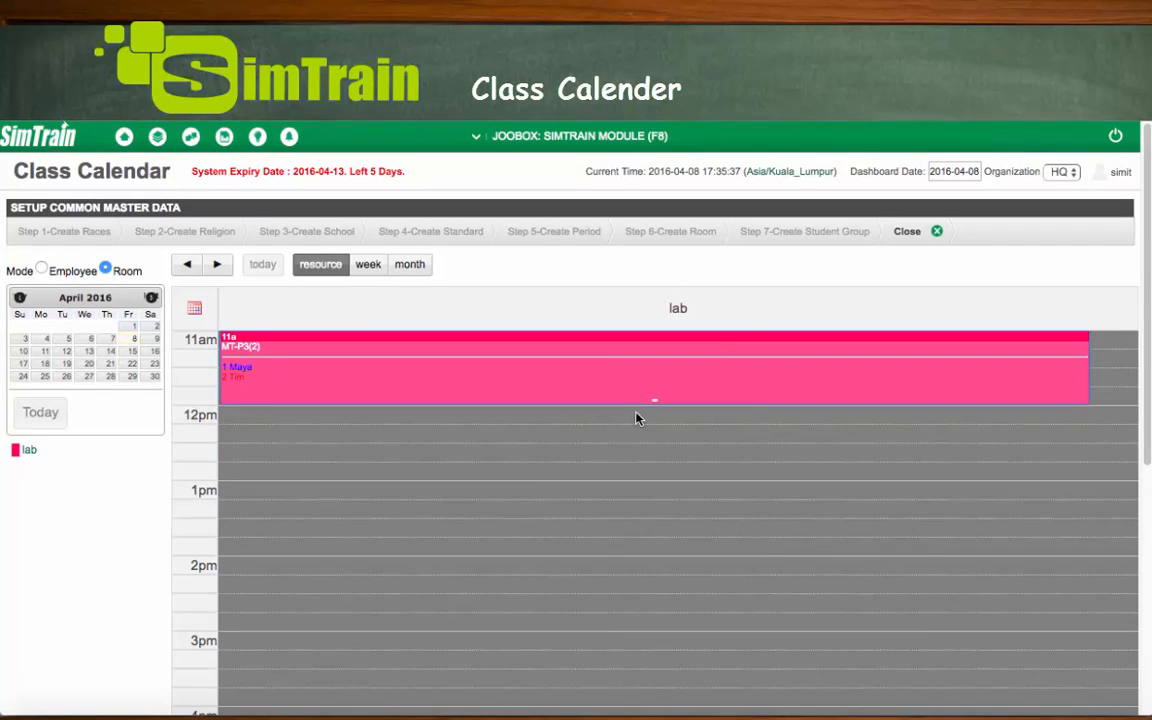
Check the replacement student in the MT-P3 entry's details and in its attendance checklist for 8/4, then return to the calendar.
mouse_move(638, 398)
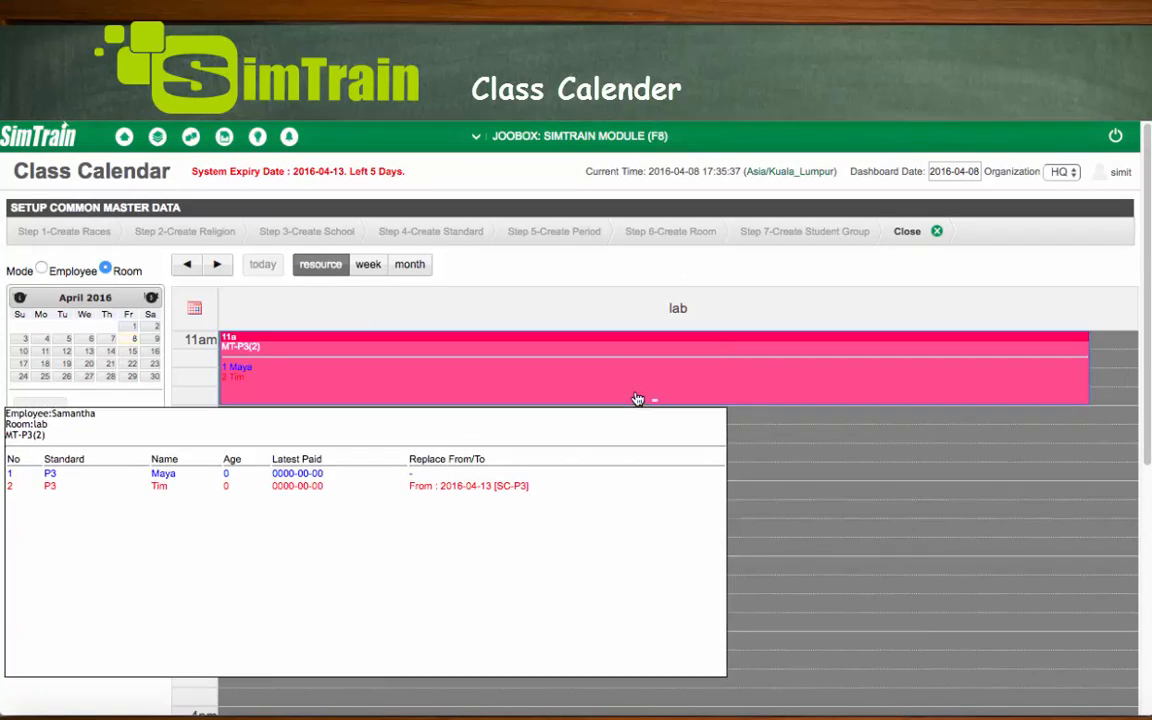
right_click(692, 375)
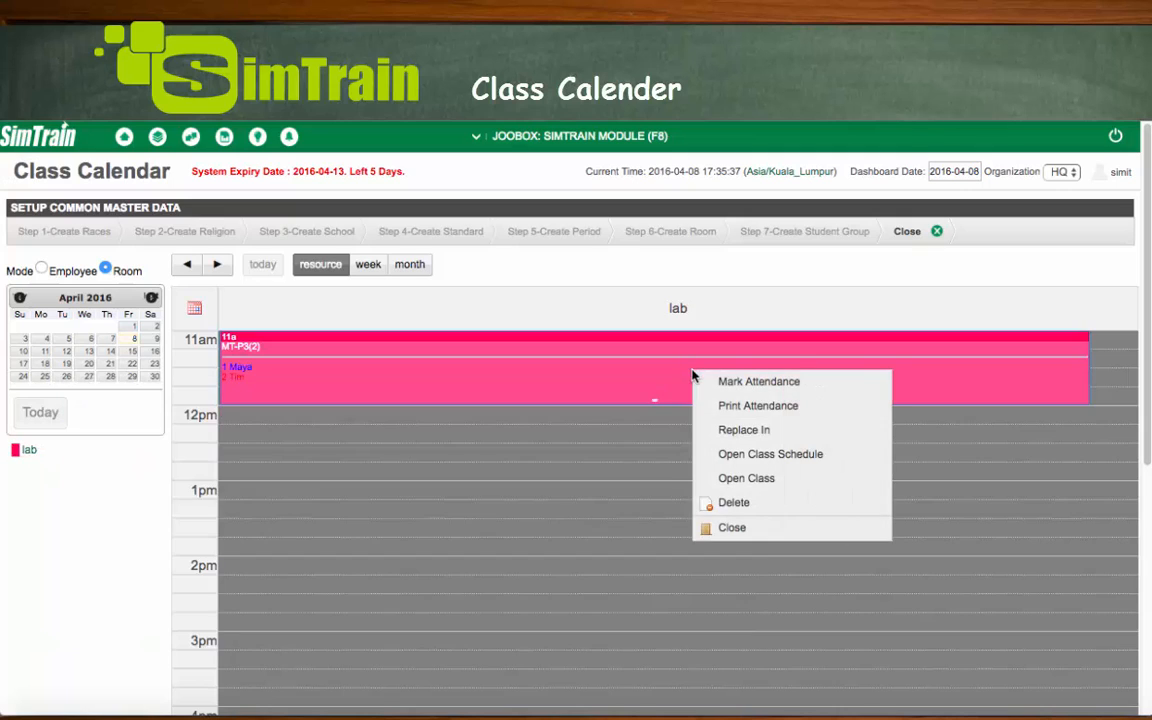
left_click(756, 382)
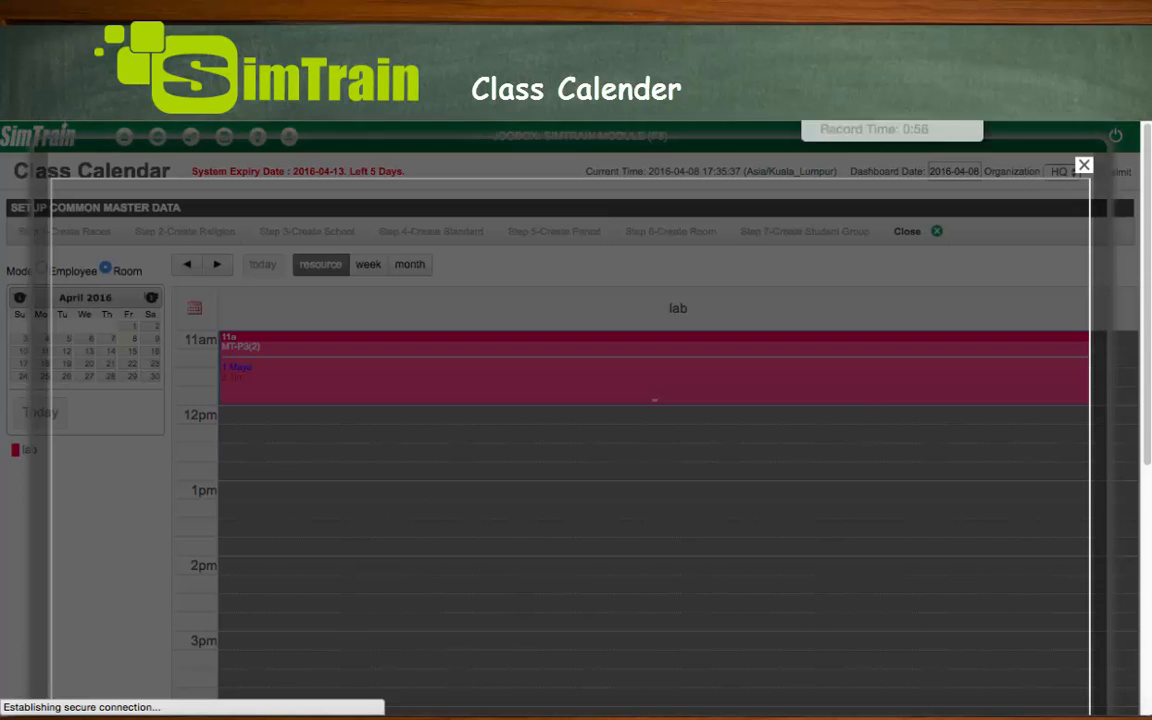
scroll(784, 413, "down", 3)
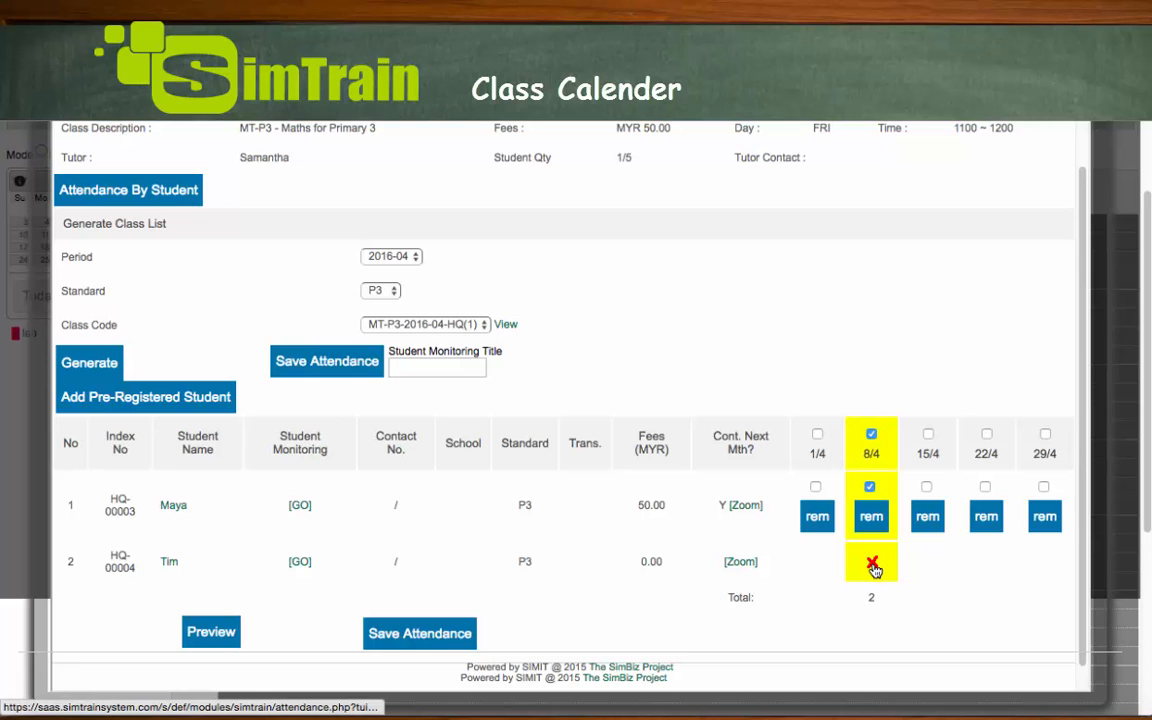
scroll(915, 378, "up", 3)
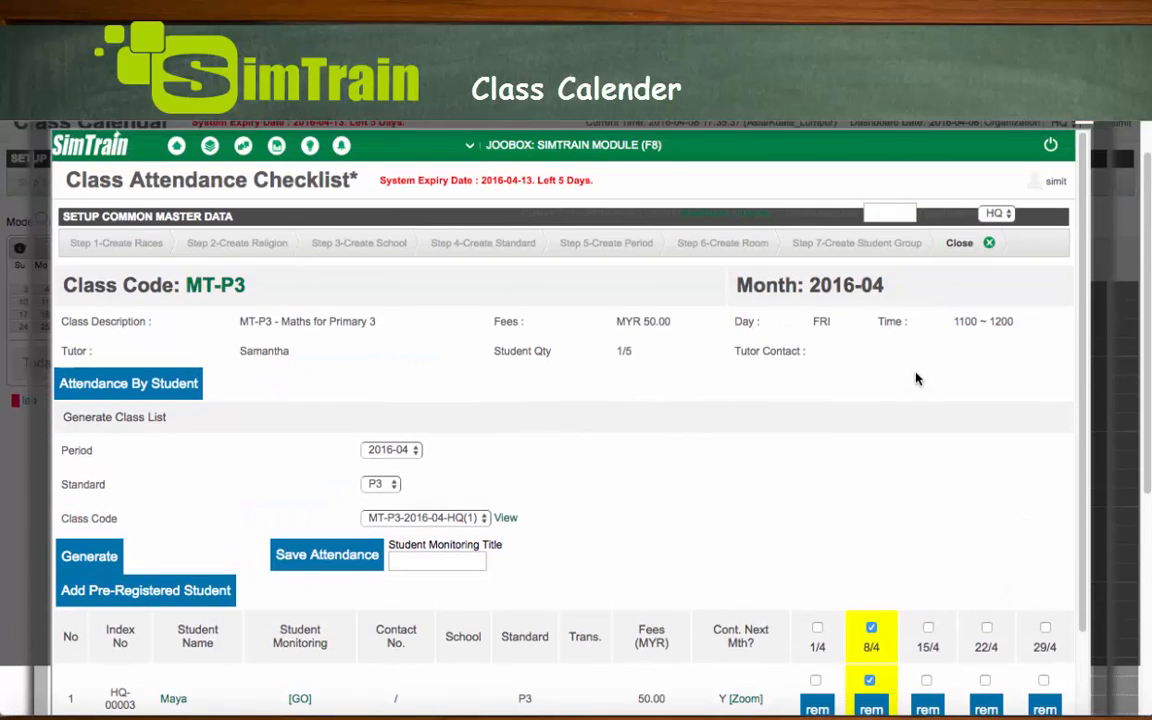
left_click(959, 244)
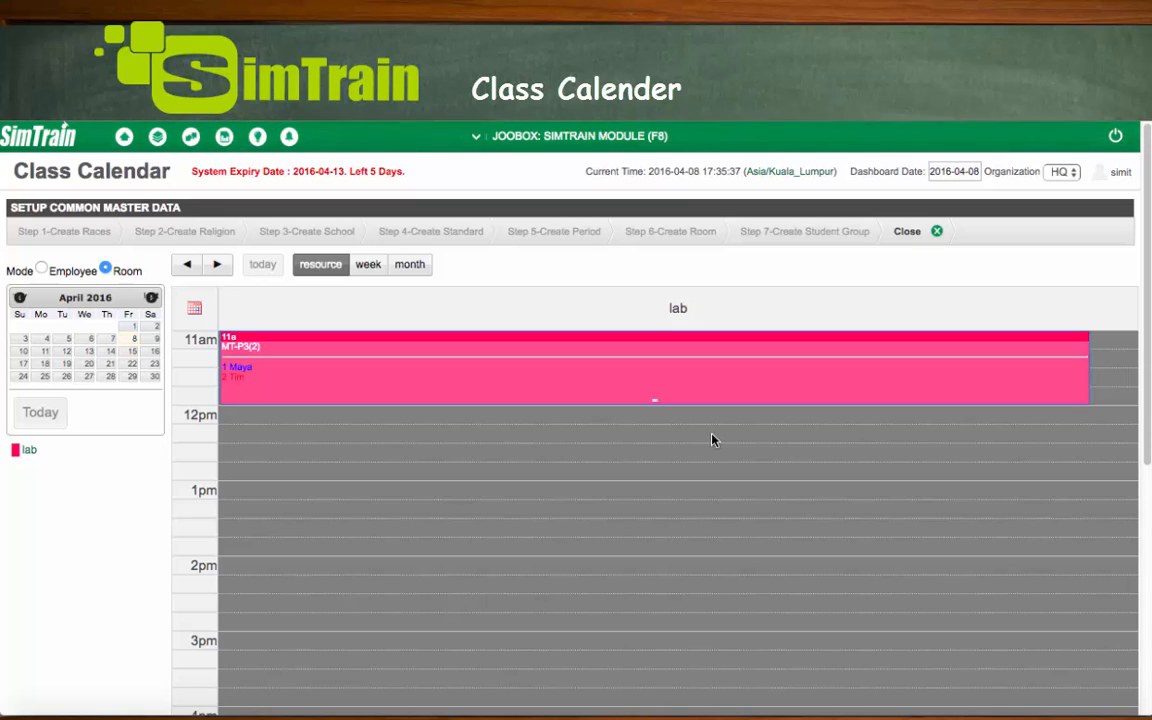
right_click(712, 440)
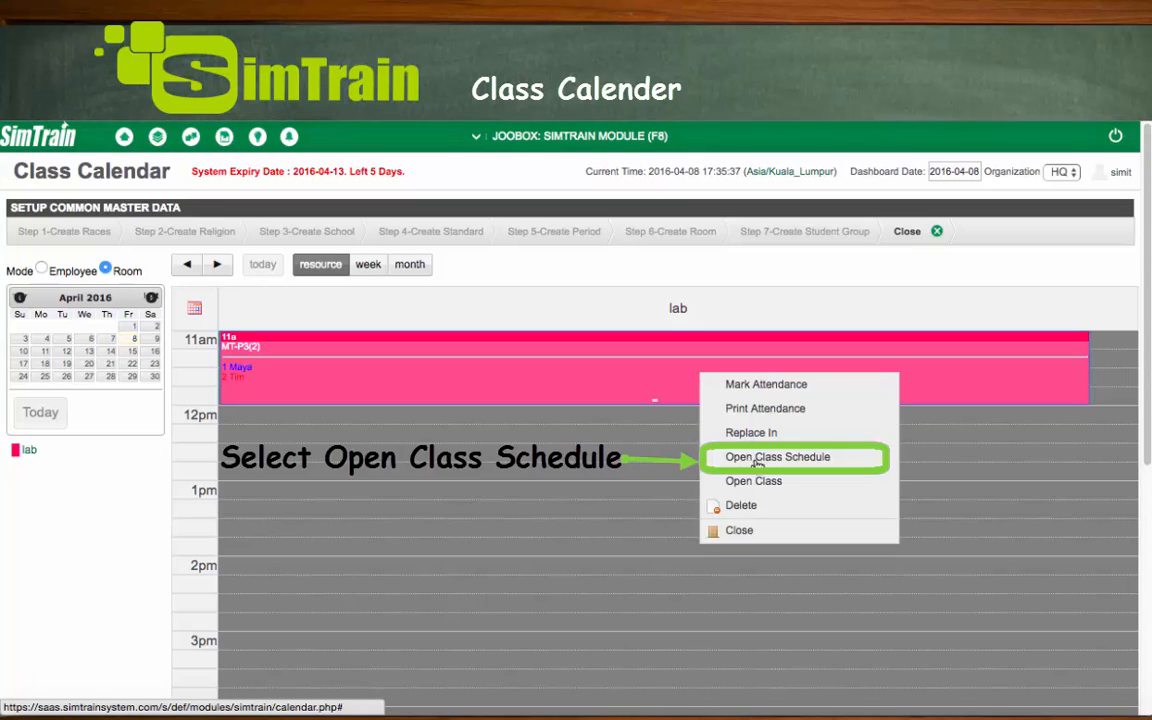
left_click(755, 459)
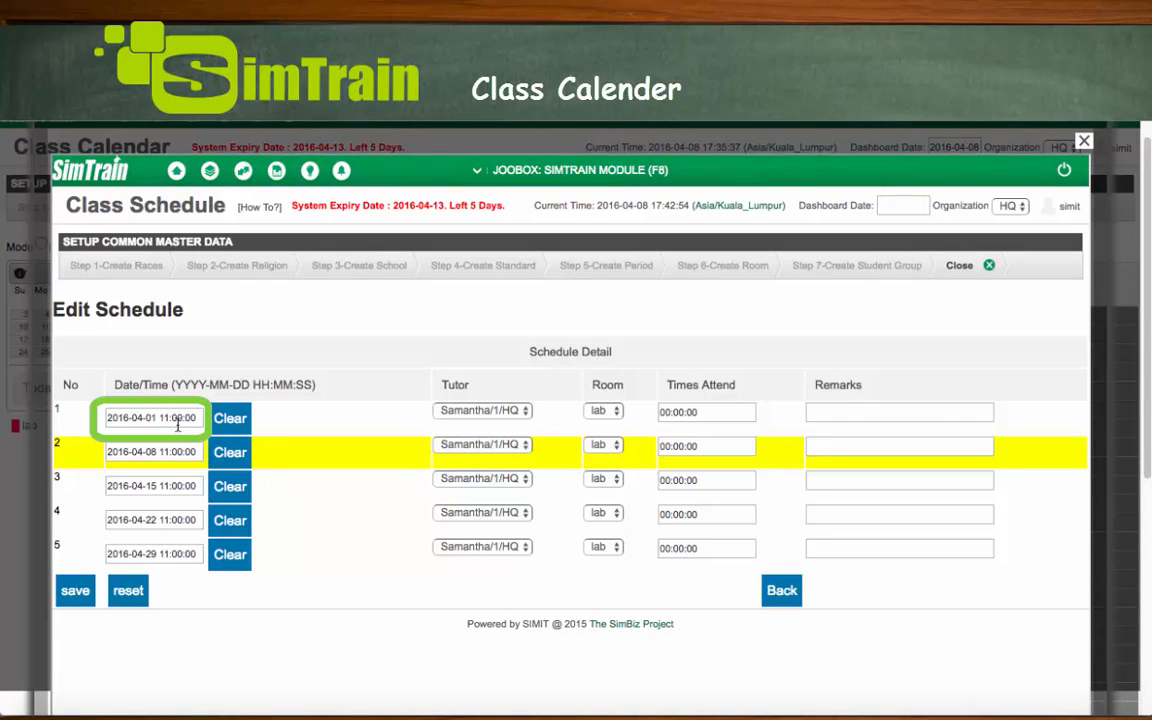
left_click(165, 416)
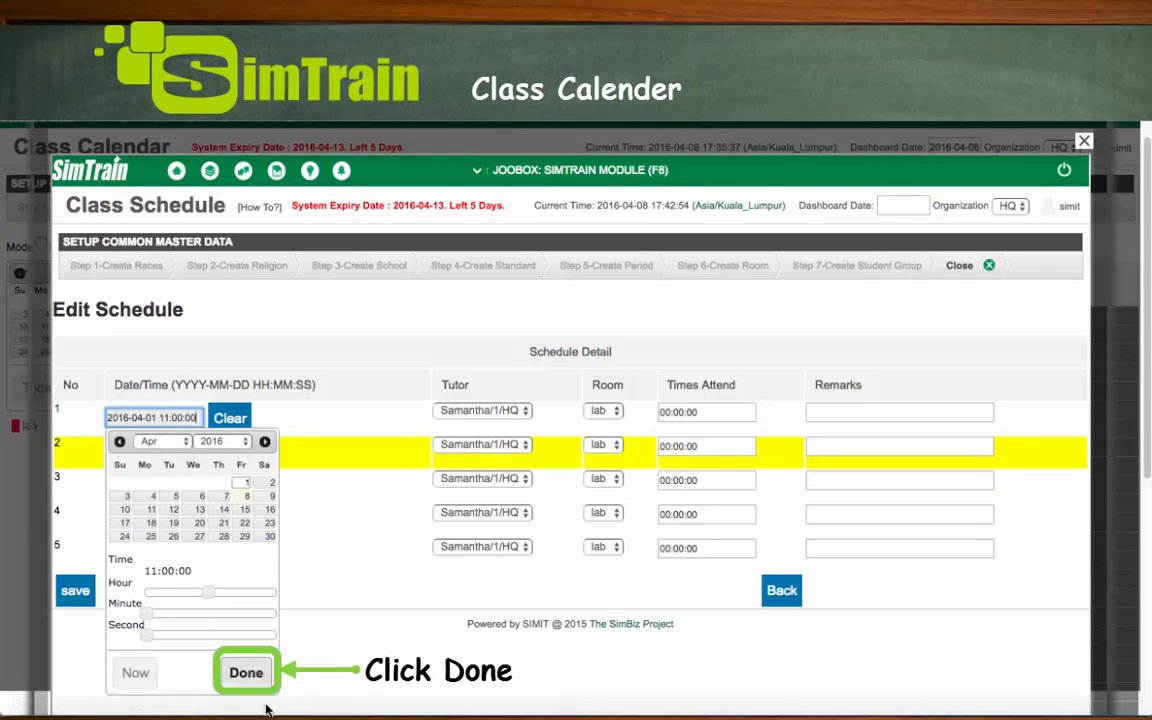
left_click(246, 672)
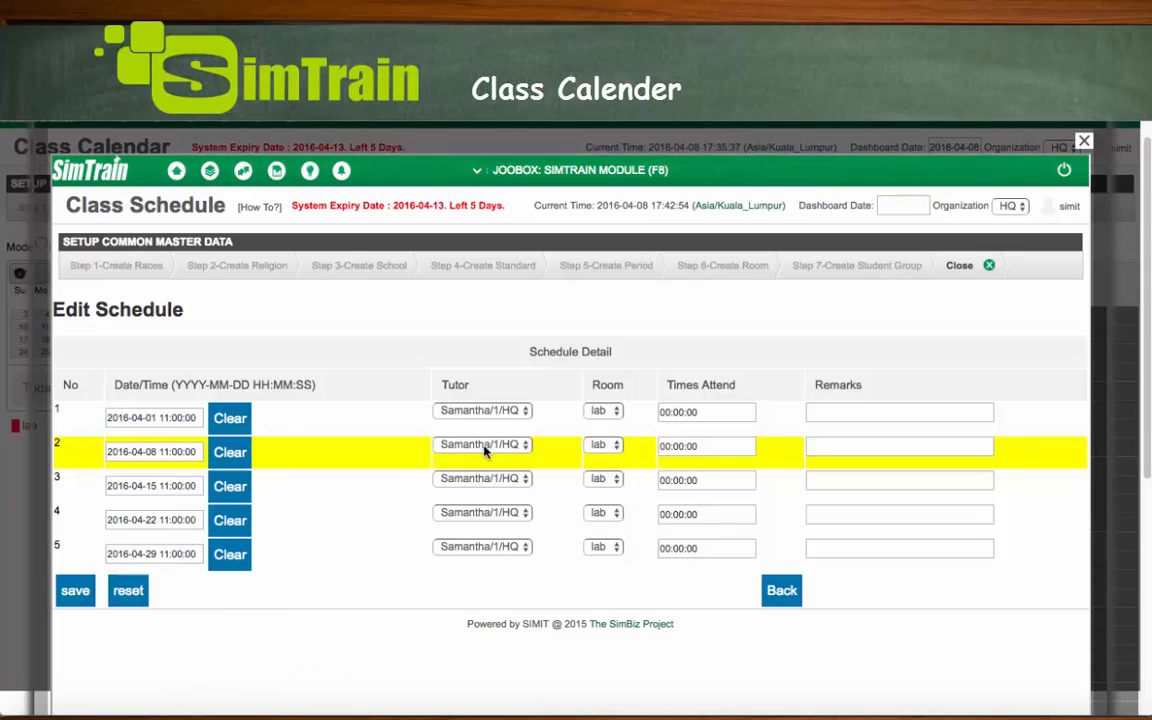
left_click(484, 447)
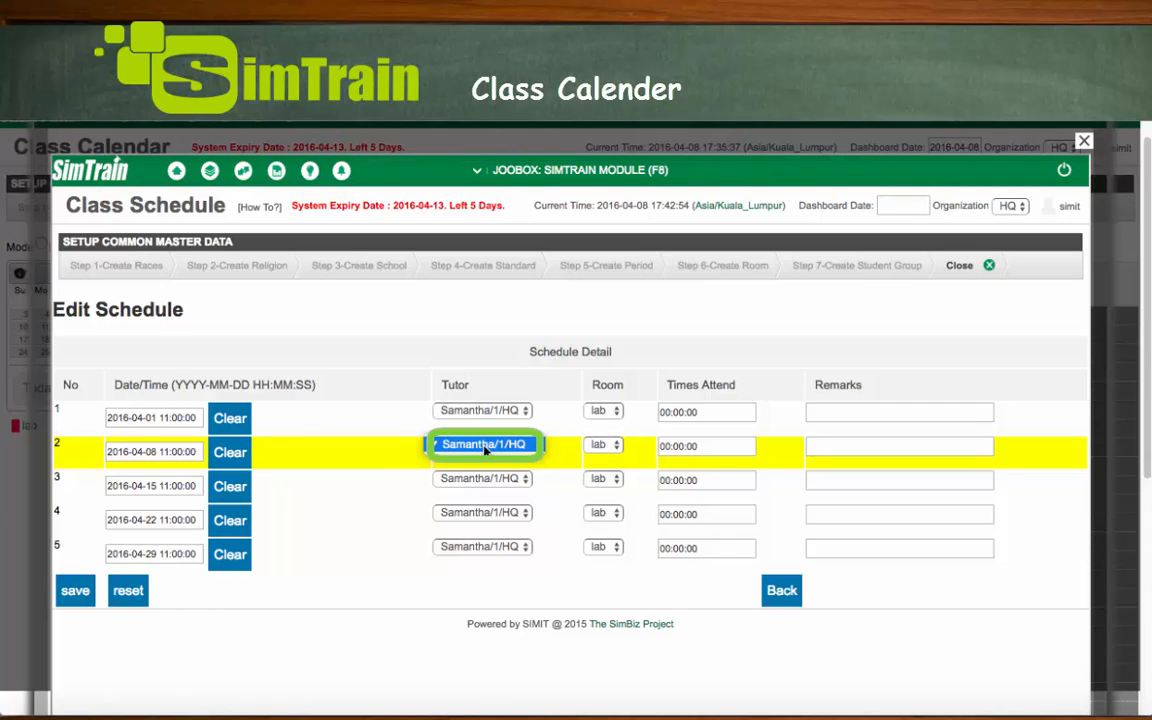
left_click(484, 447)
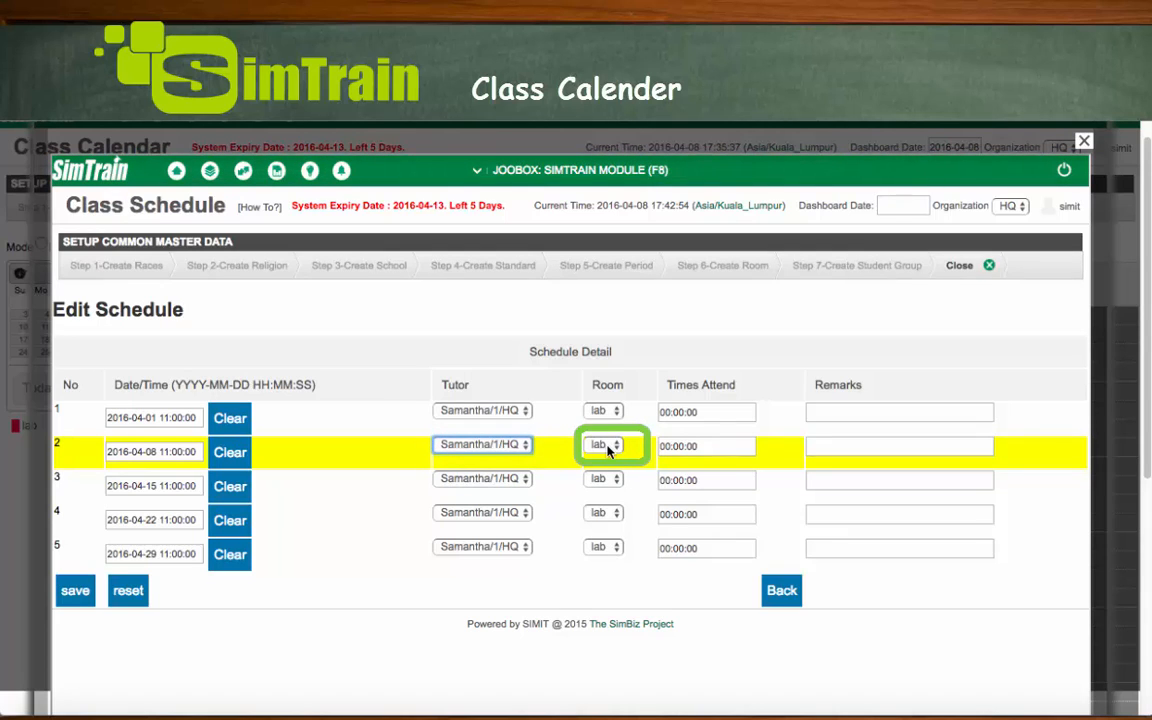
left_click(607, 447)
left_click(834, 454)
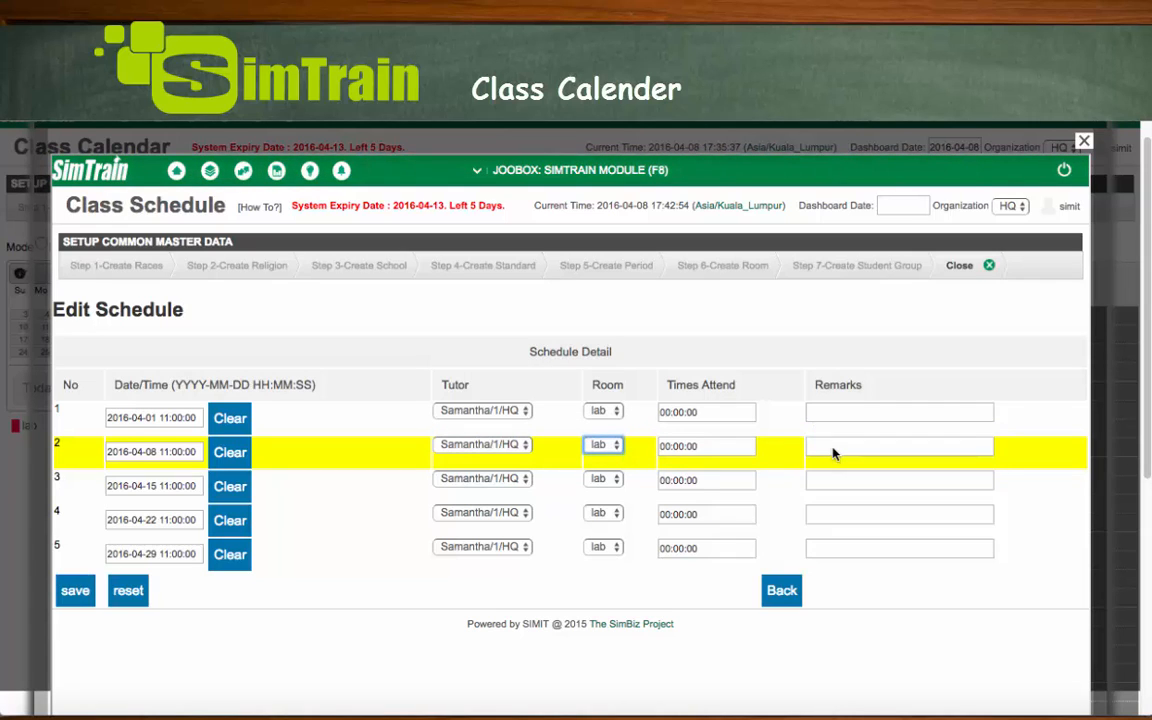
Add the remark "tutor is on medical leave" to the 2016-04-08 session, save the schedule, and return to the calendar.
left_click(833, 449)
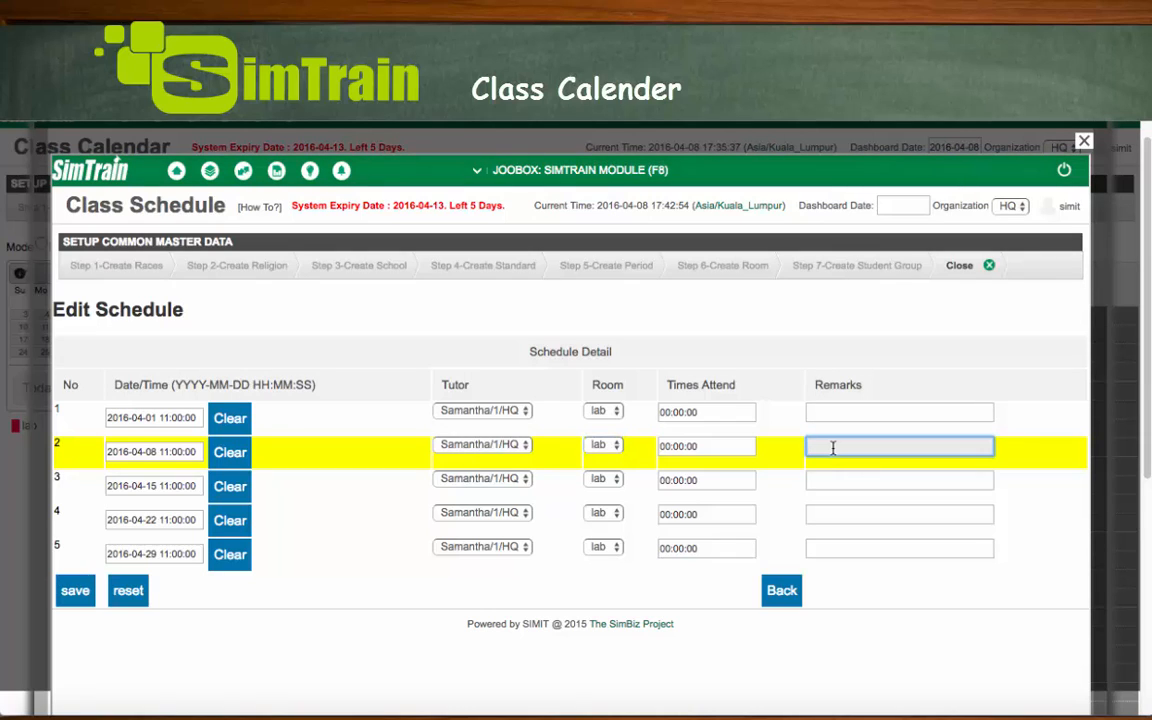
type("tutor is")
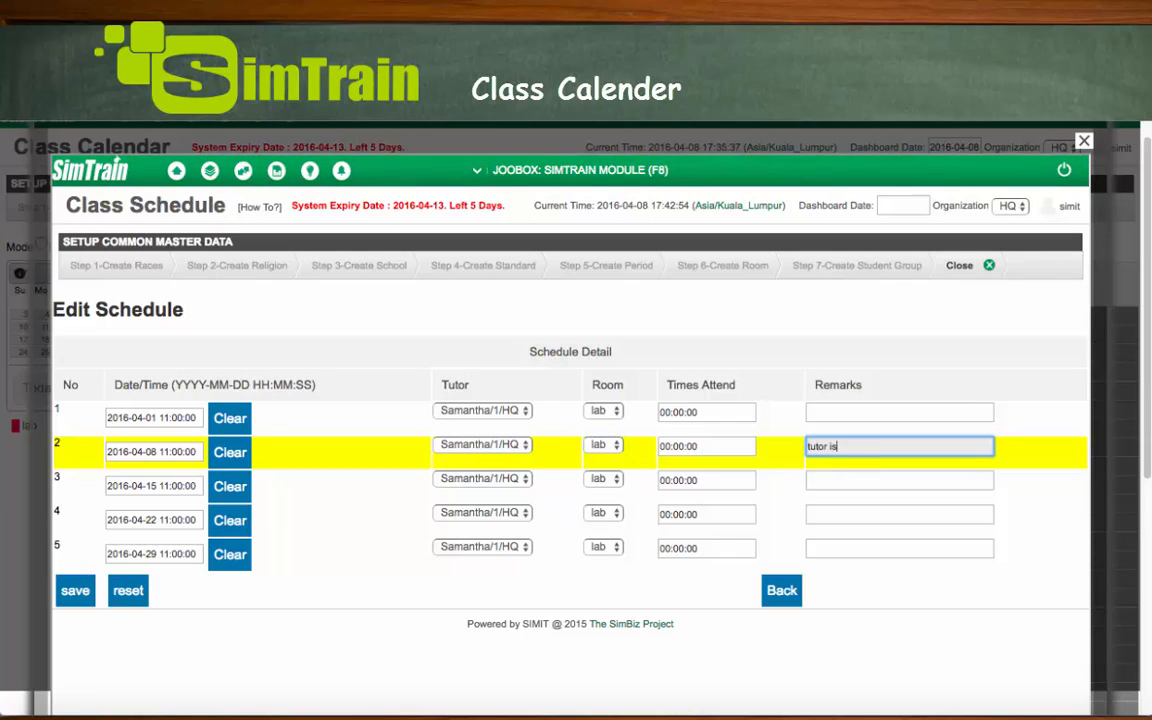
type(" on medical")
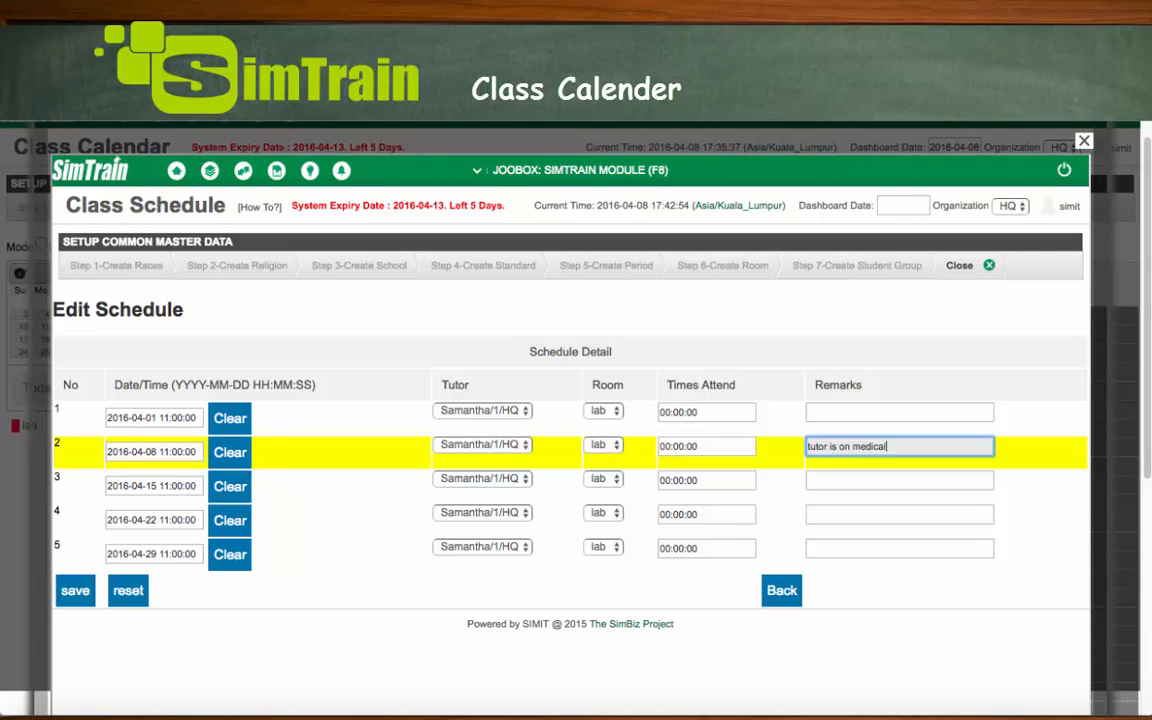
type(" leave")
scroll(123, 512, "down", 1)
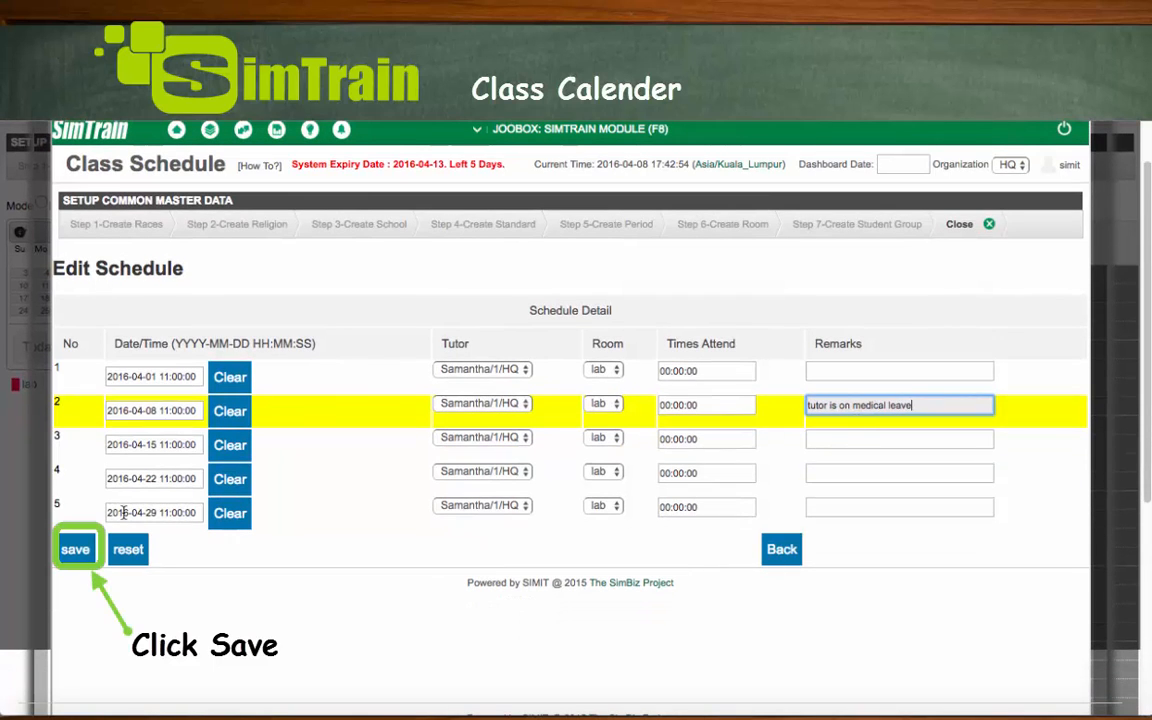
left_click(75, 549)
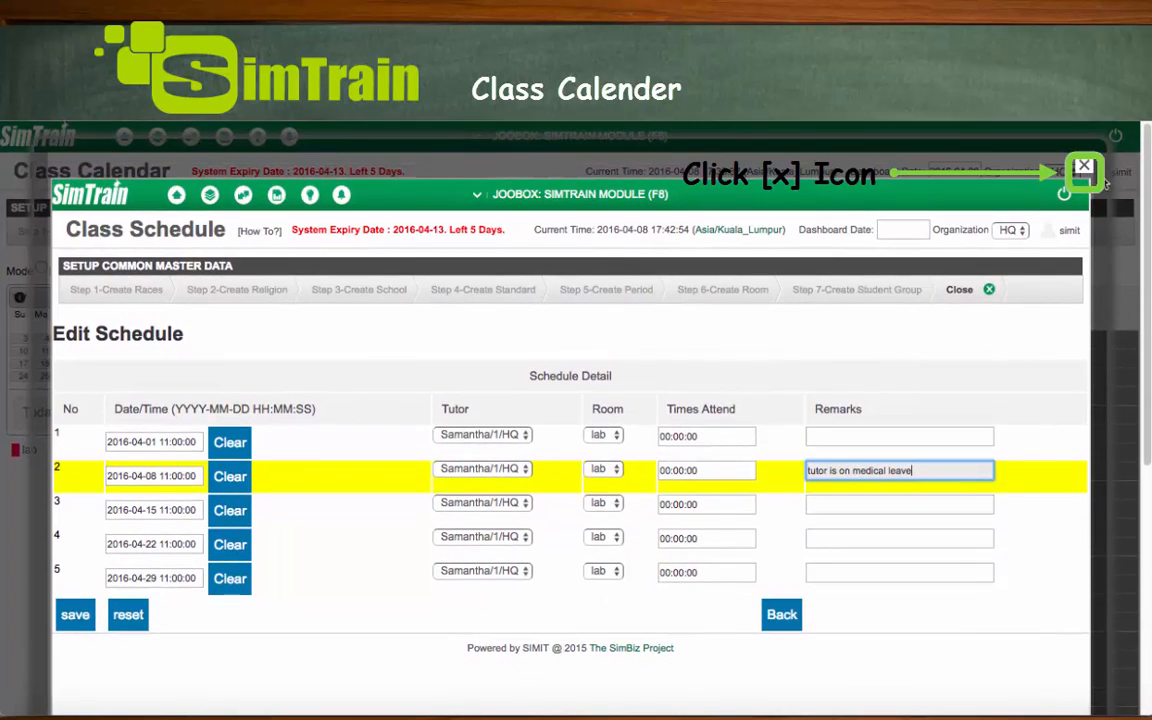
left_click(1084, 170)
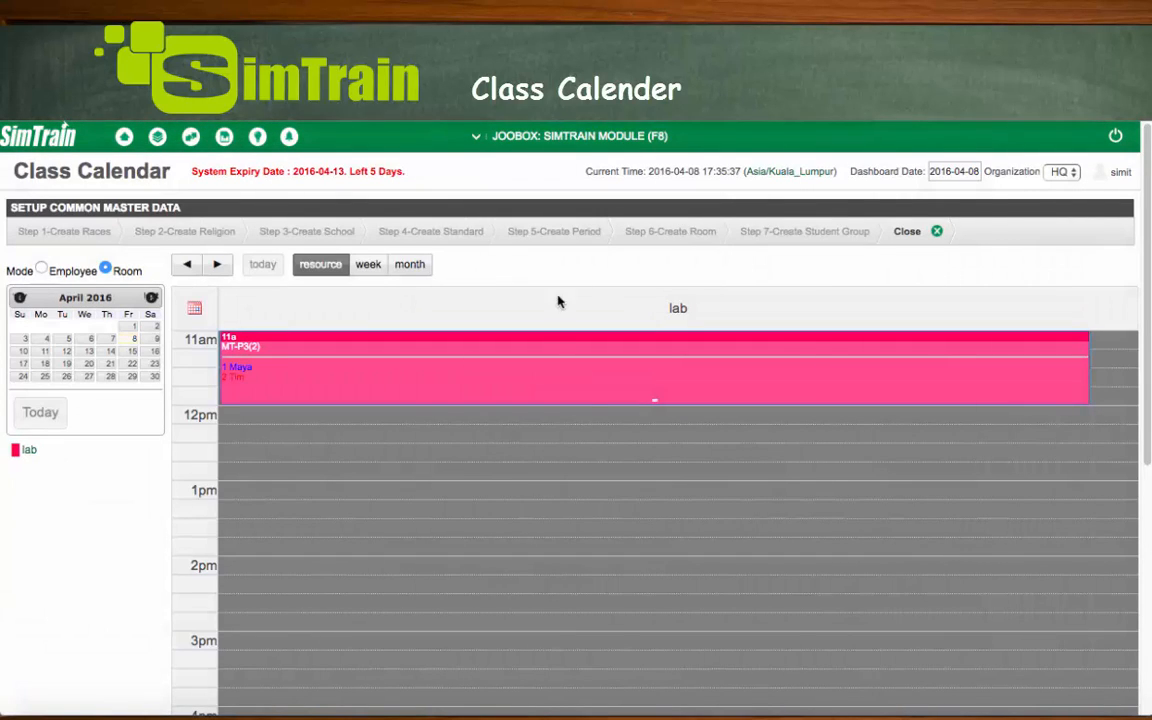
Open the MT-P3 class record from the calendar and enable Reschedule, keeping the Weekly class type.
right_click(491, 388)
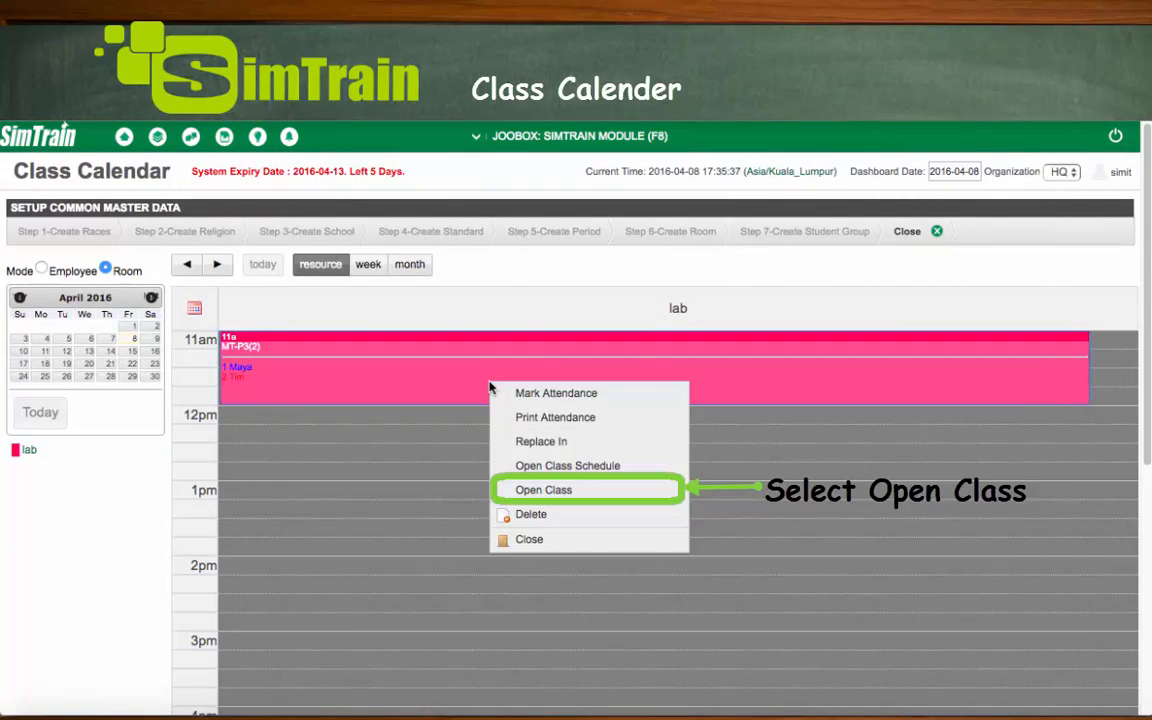
left_click(556, 490)
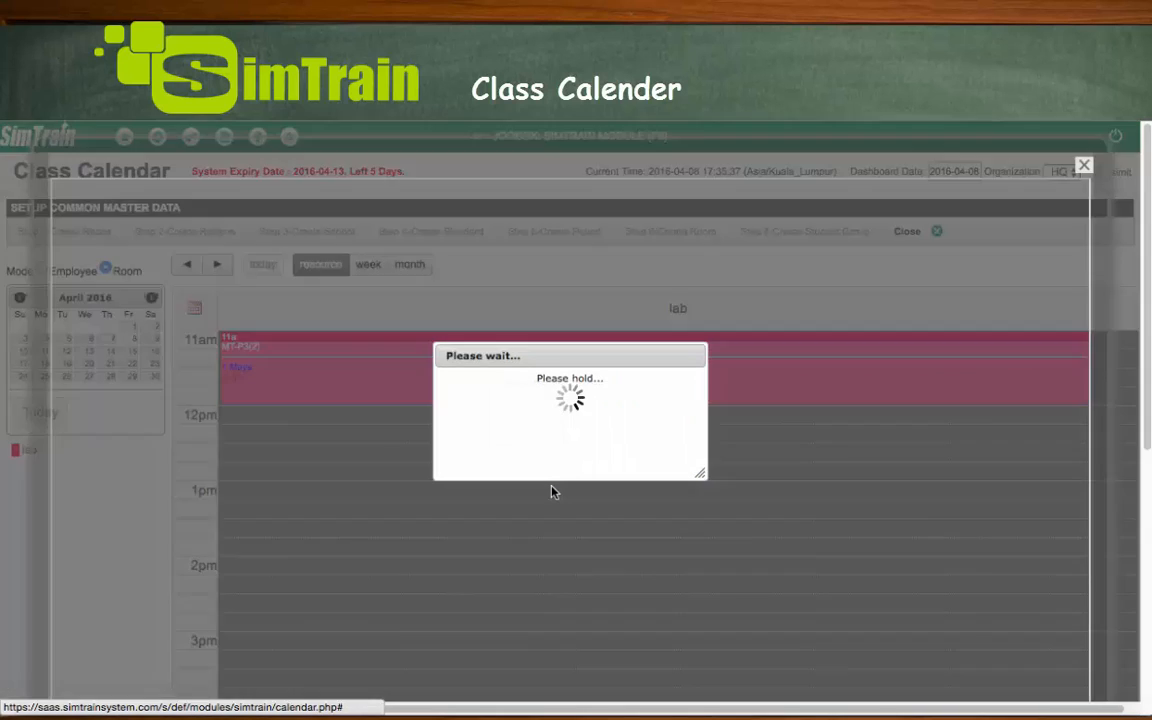
scroll(681, 381, "down", 1)
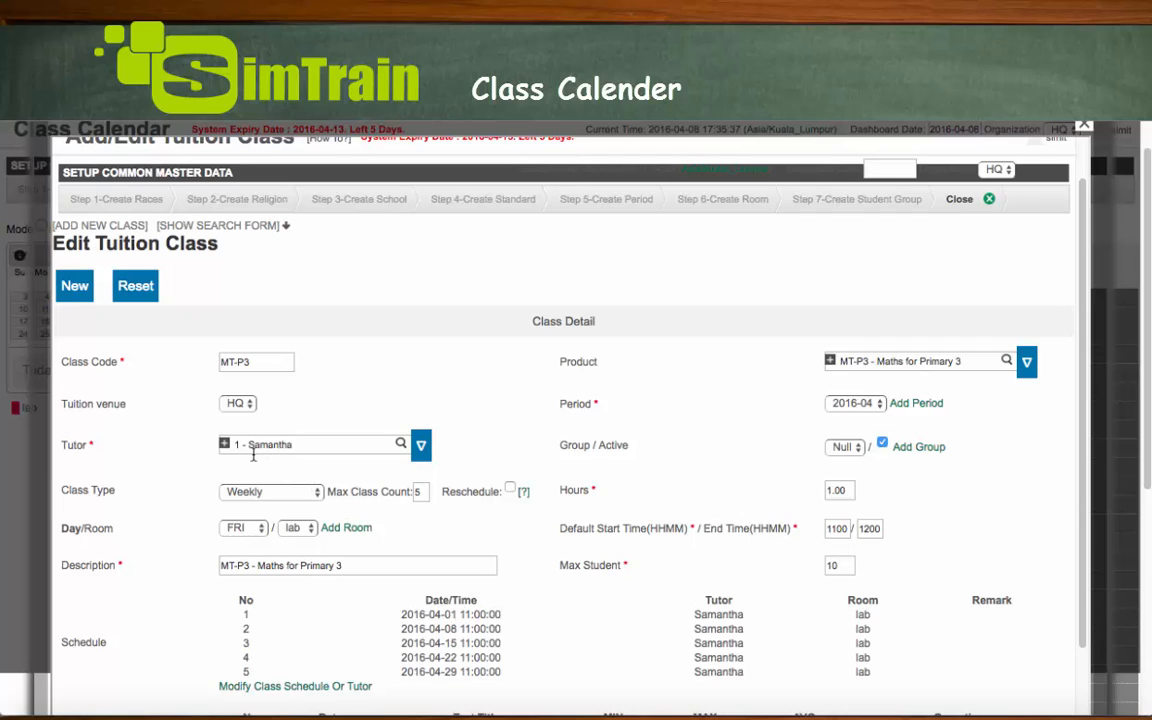
left_click(509, 489)
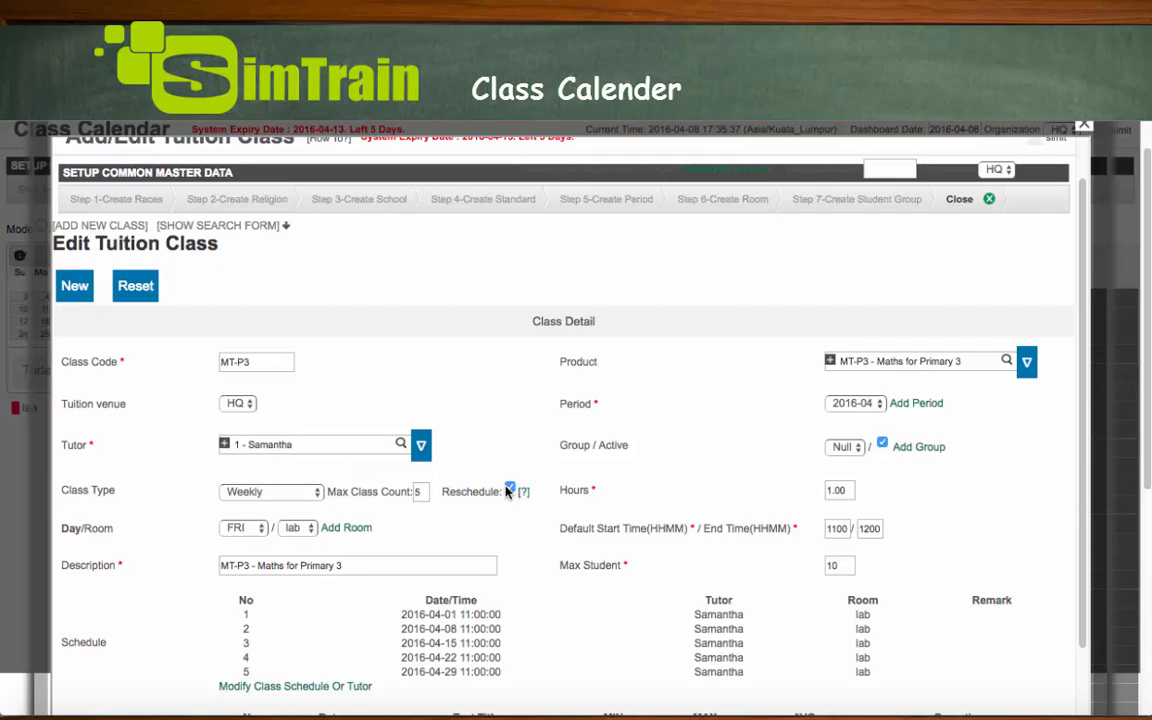
left_click(303, 491)
left_click(162, 490)
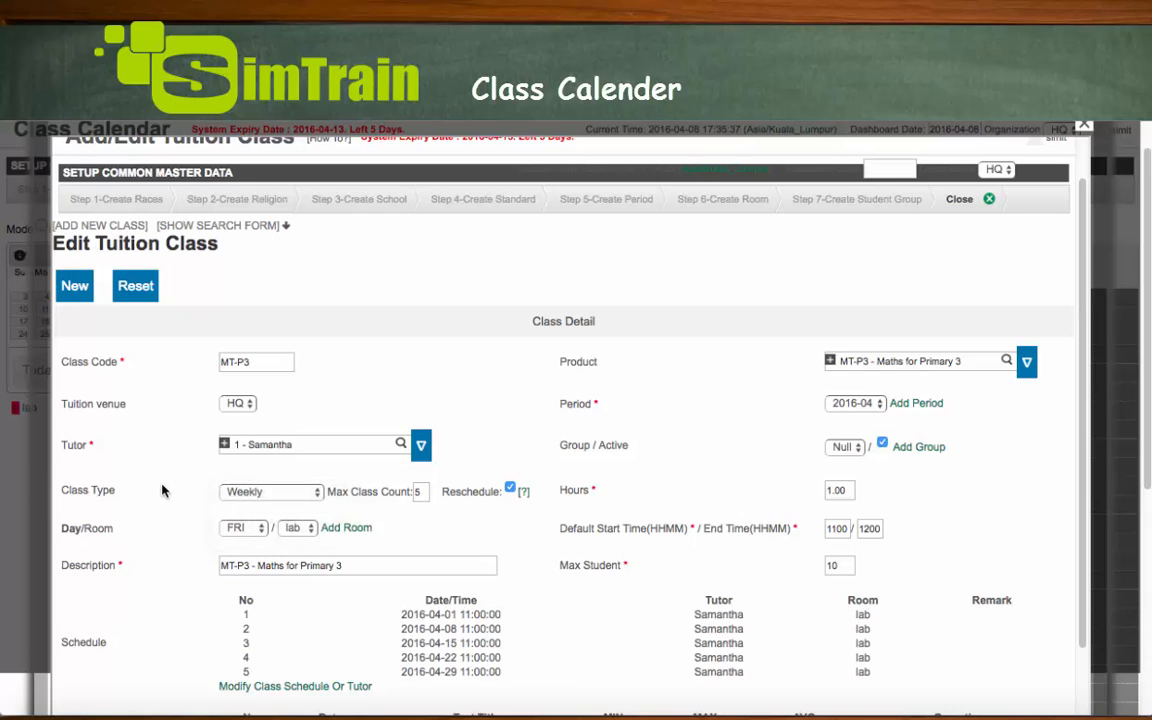